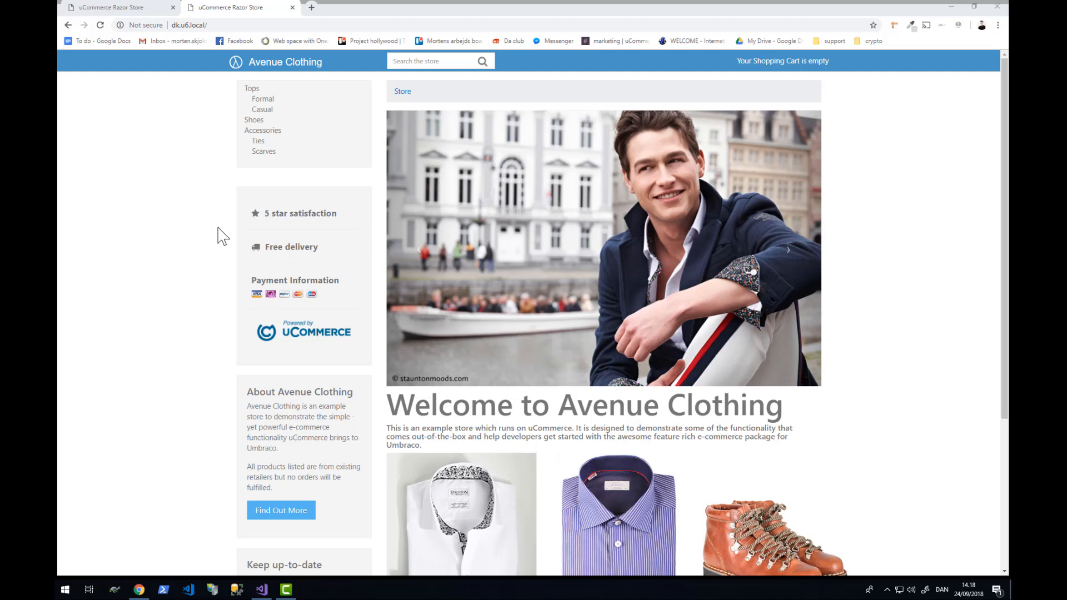
- Open rosendahl.dk in a new tab and dismiss its cookie notice
click(131, 288)
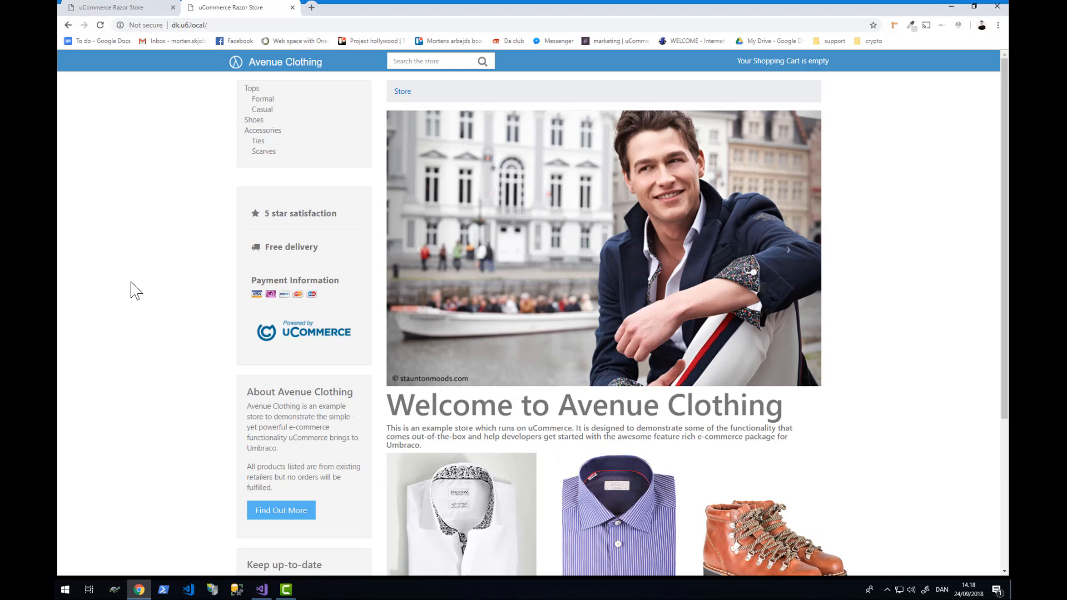
key(ctrl+t)
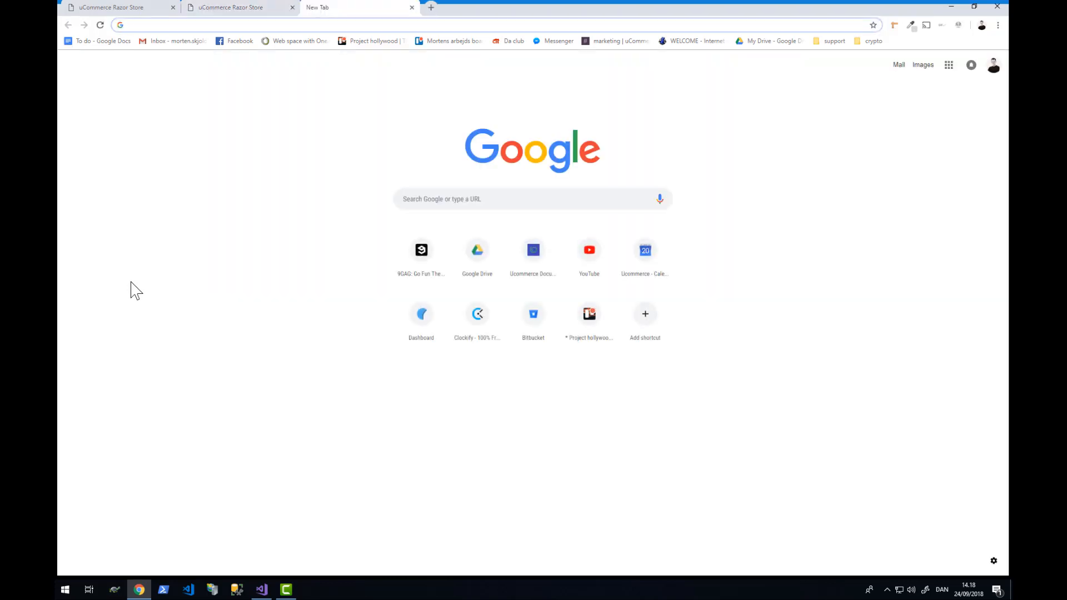
text(rosen)
key(Return)
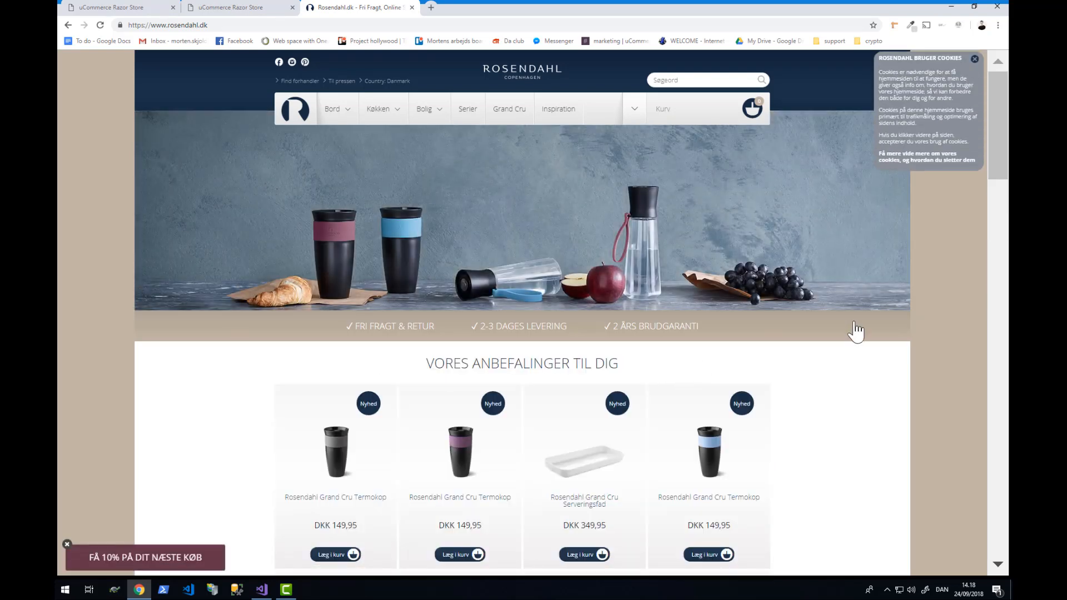
click(974, 59)
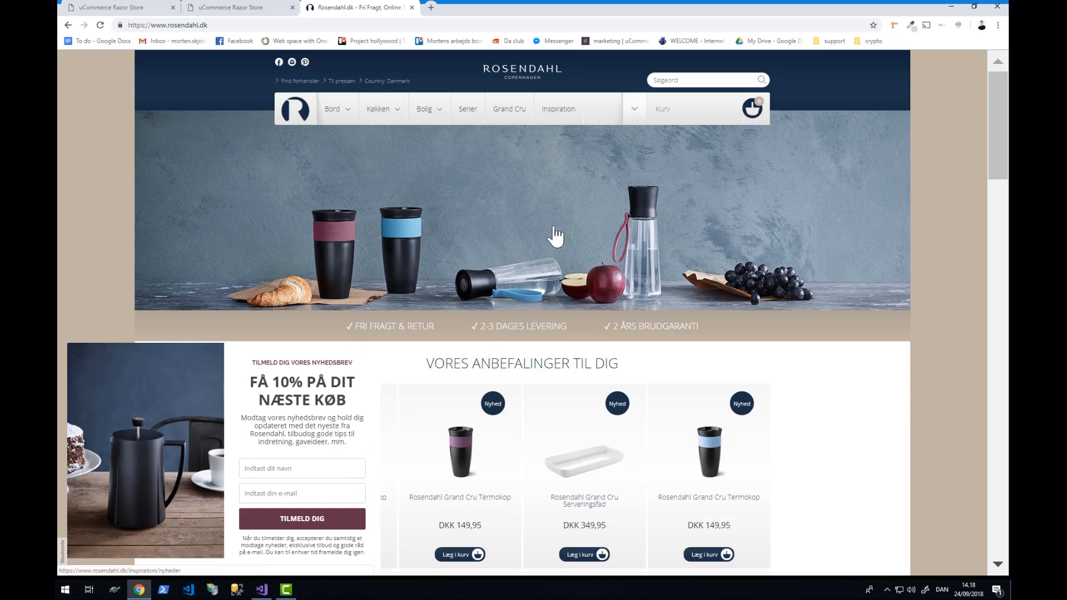
- Browse the Rosendahl homepage's DKK-priced products and 10% newsletter offer
scroll(889, 422, down, 1)
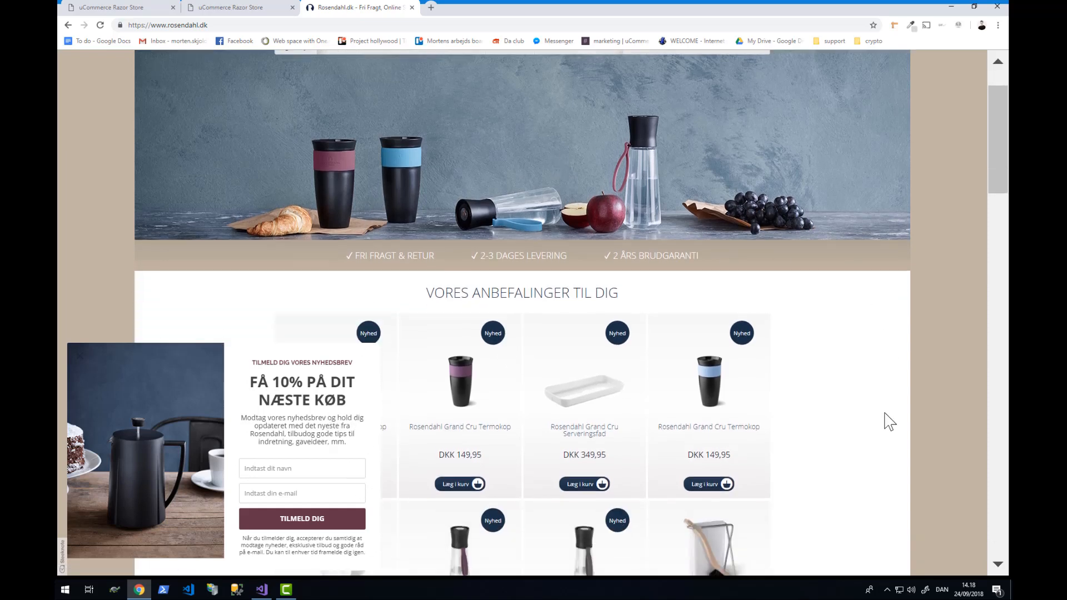
scroll(889, 422, down, 6)
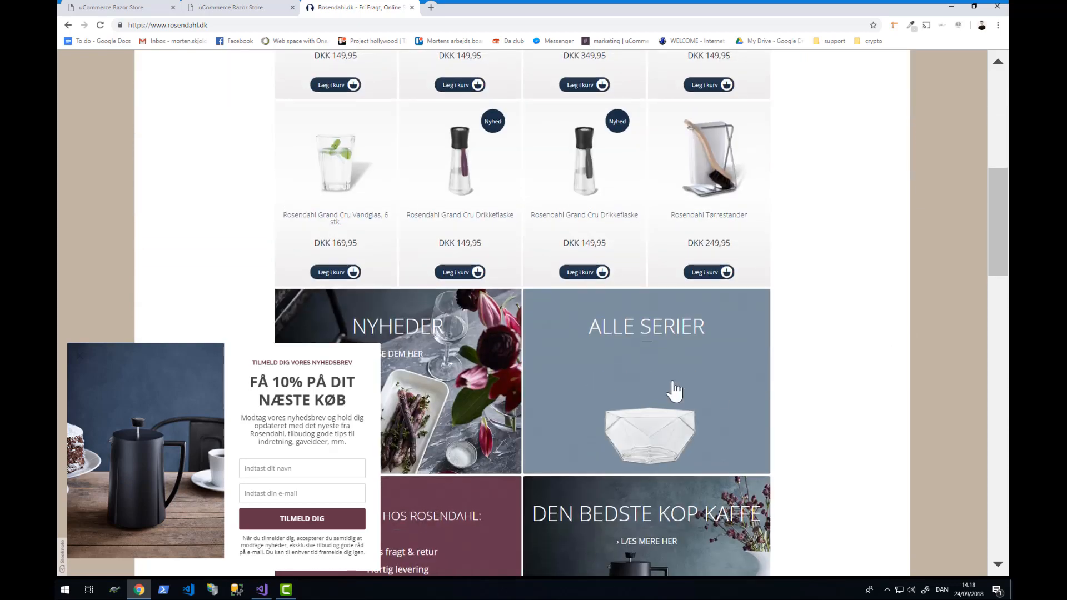
scroll(825, 308, down, 3)
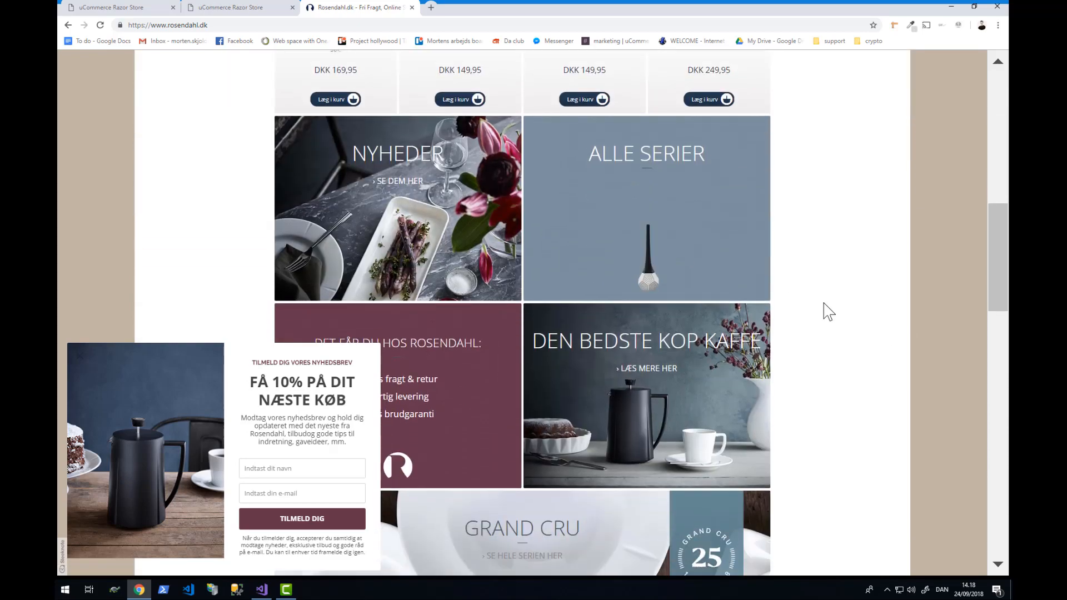
scroll(828, 311, down, 5)
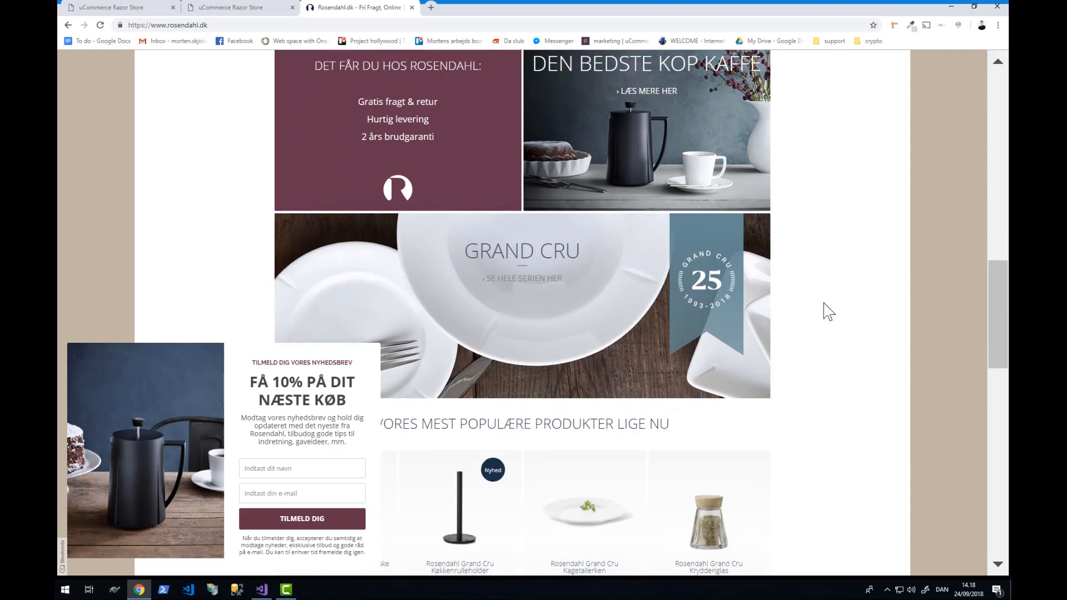
scroll(828, 311, down, 8)
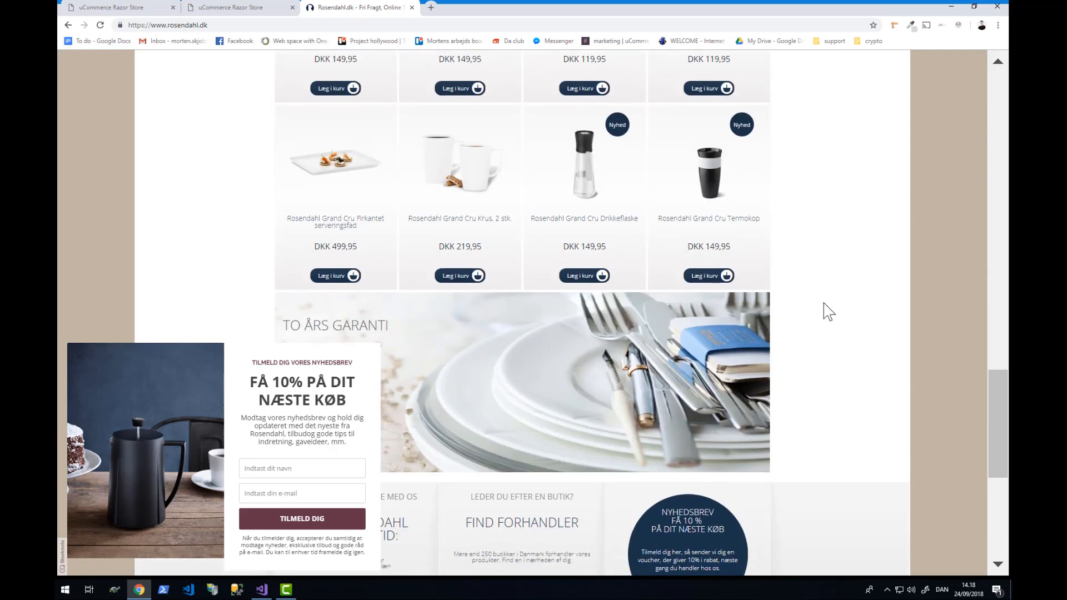
scroll(828, 311, down, 2)
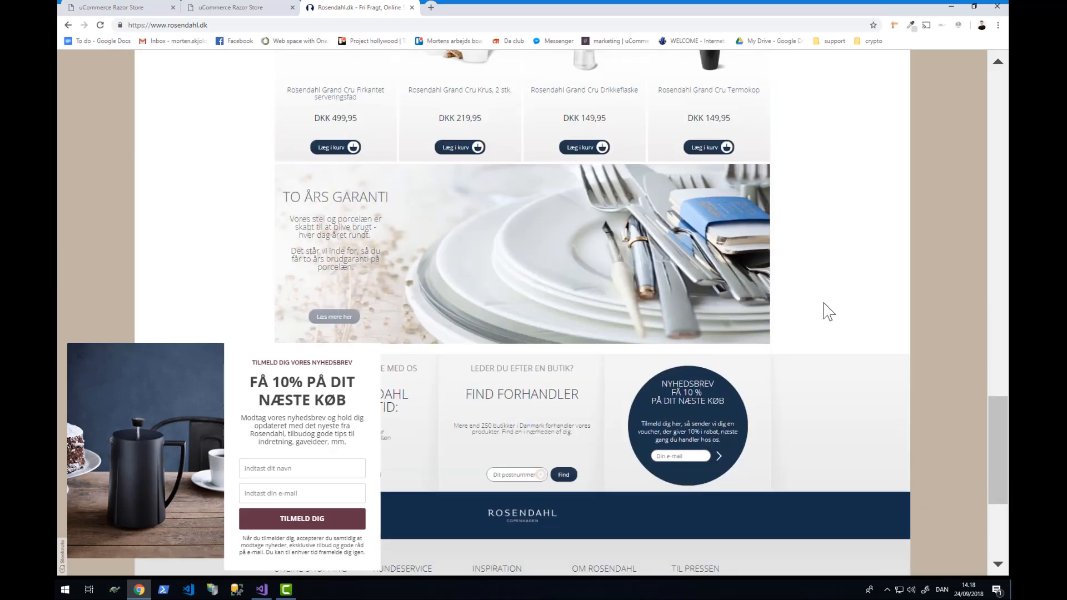
scroll(828, 311, up, 9)
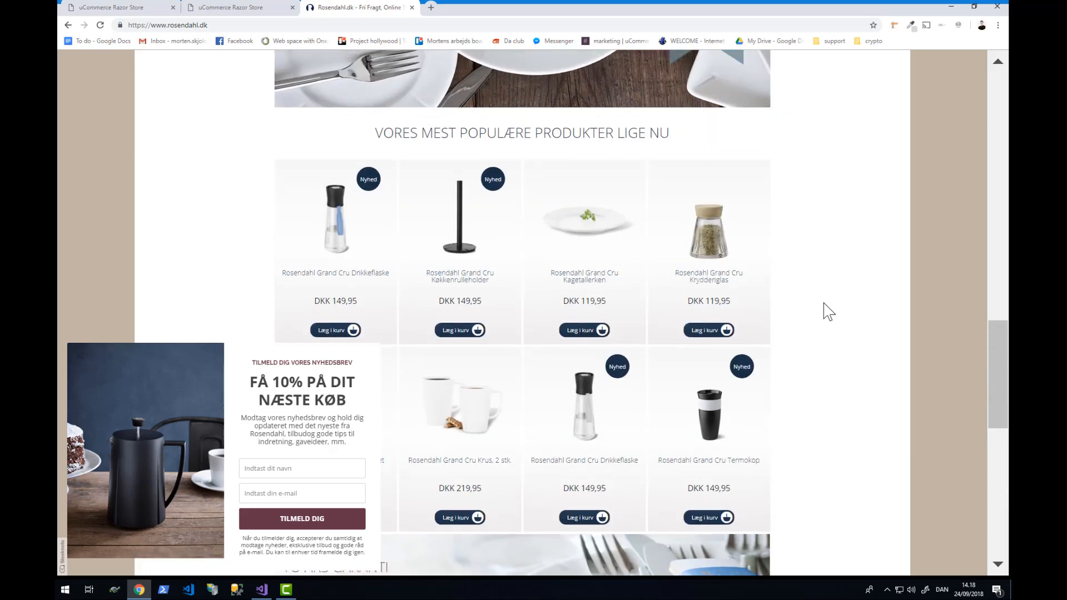
scroll(828, 311, up, 2)
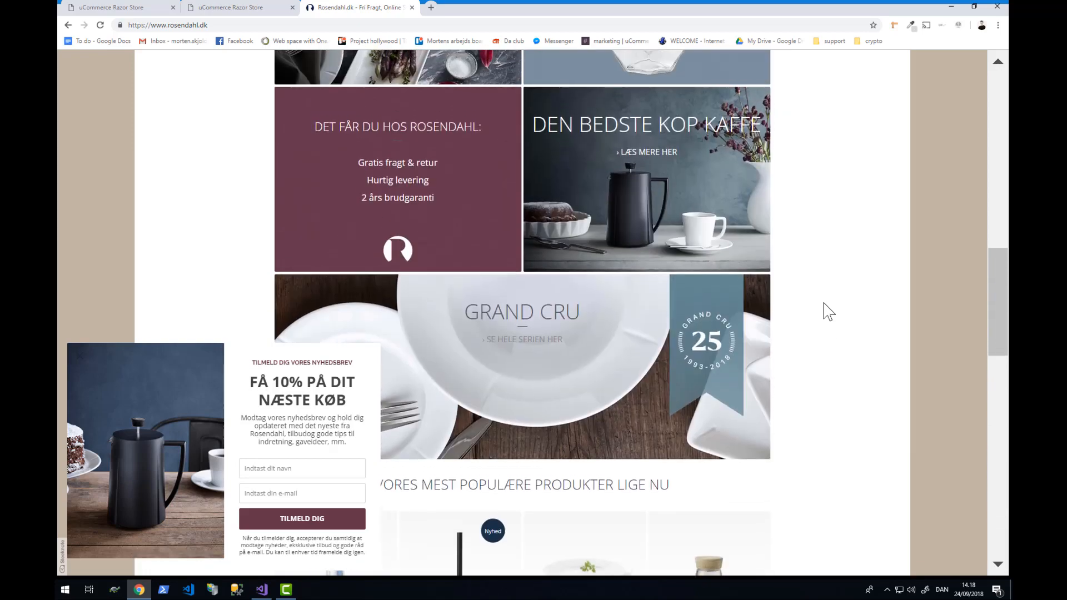
scroll(828, 312, up, 2)
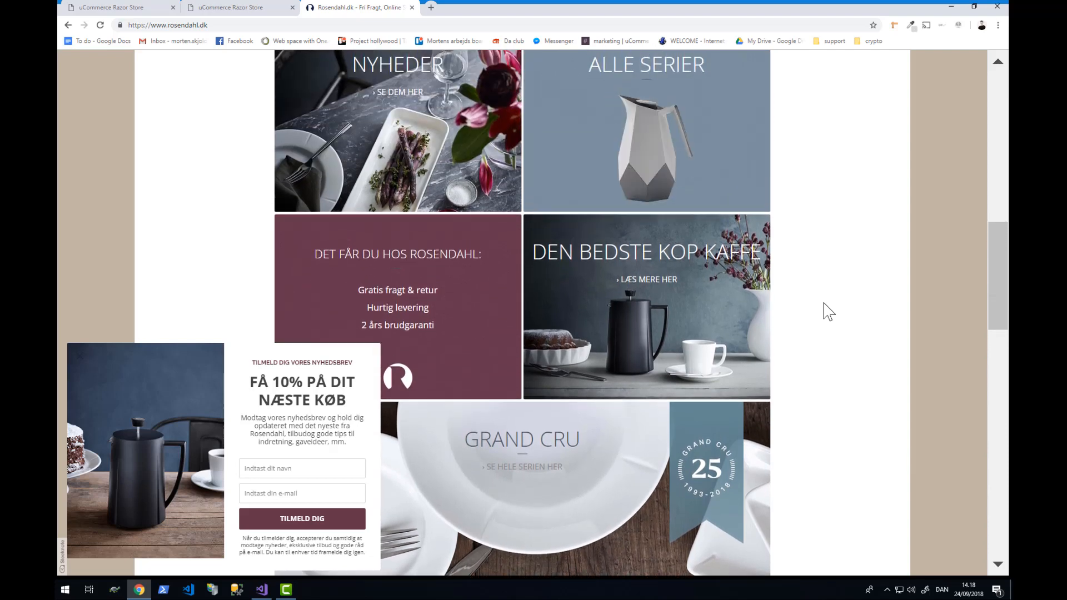
key(ctrl+t)
- Load globalknive.dk, glance back at Rosendahl, and close the 10% newsletter popup
text(gl)
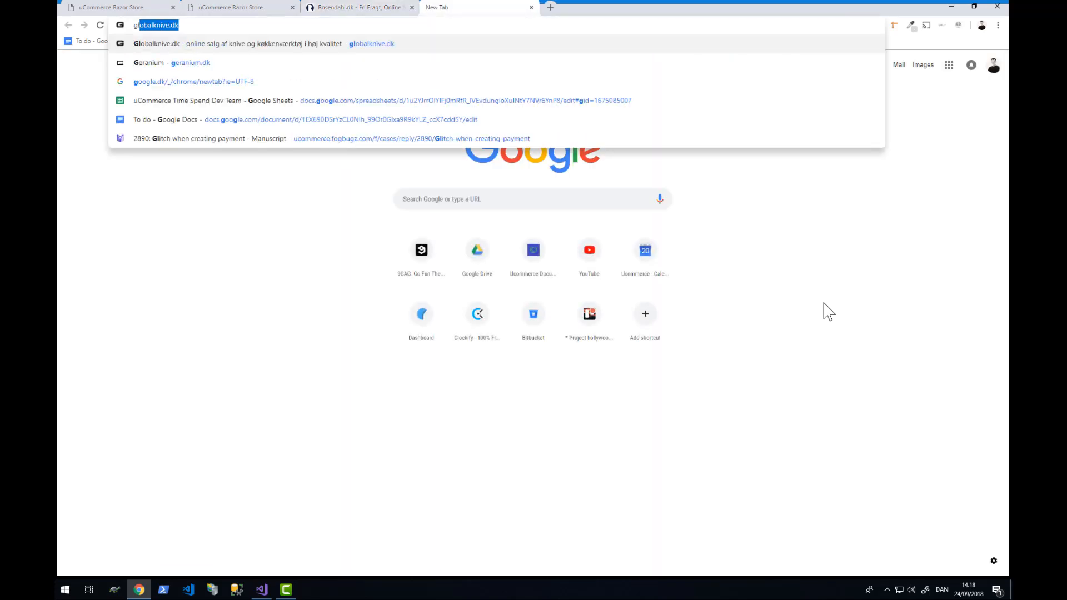
text(oba)
key(Return)
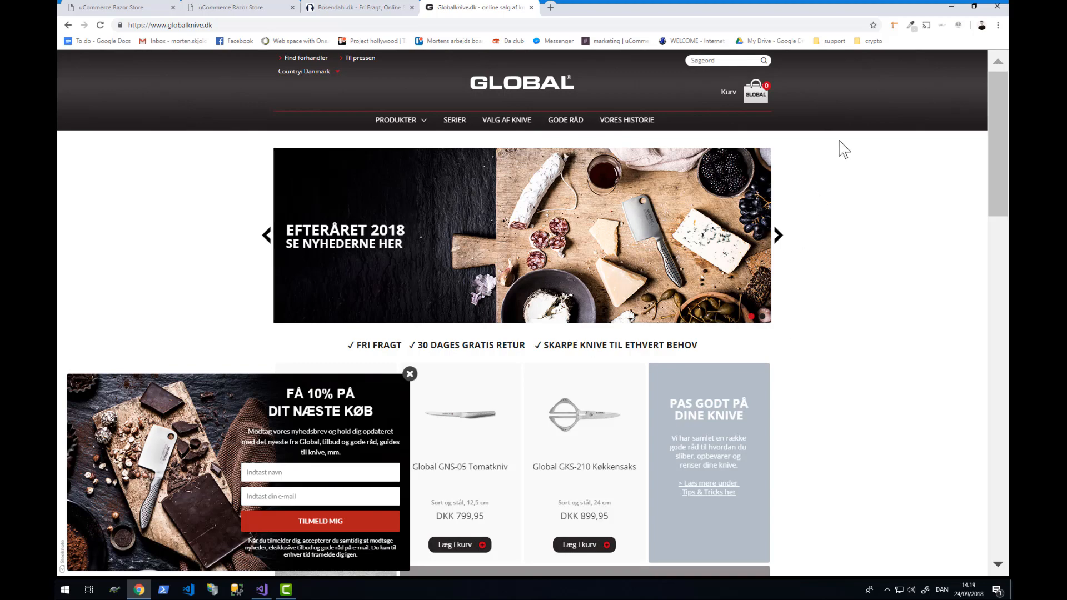
click(389, 9)
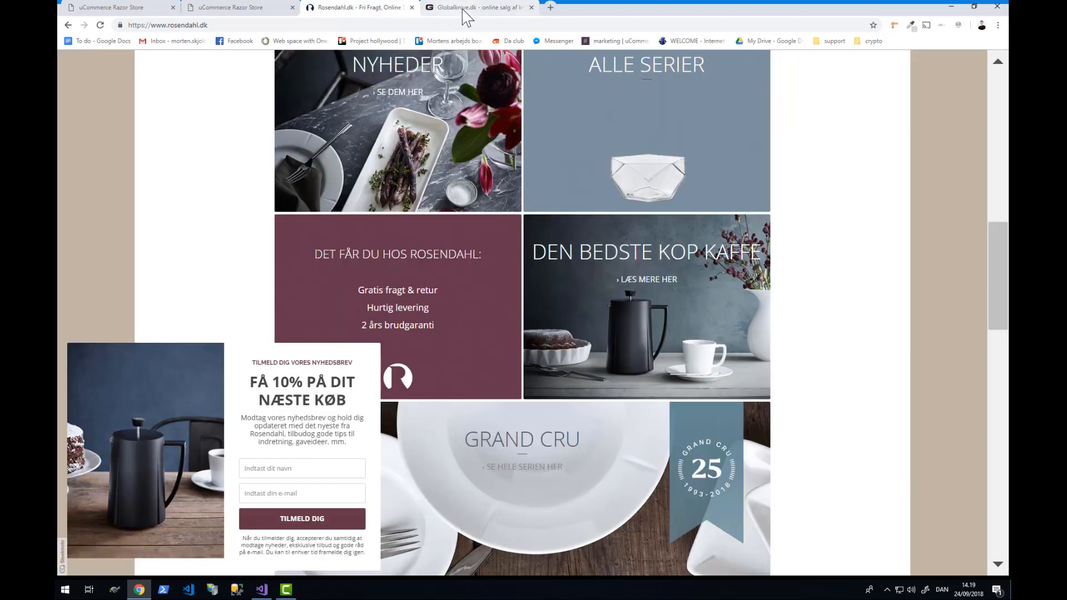
click(462, 10)
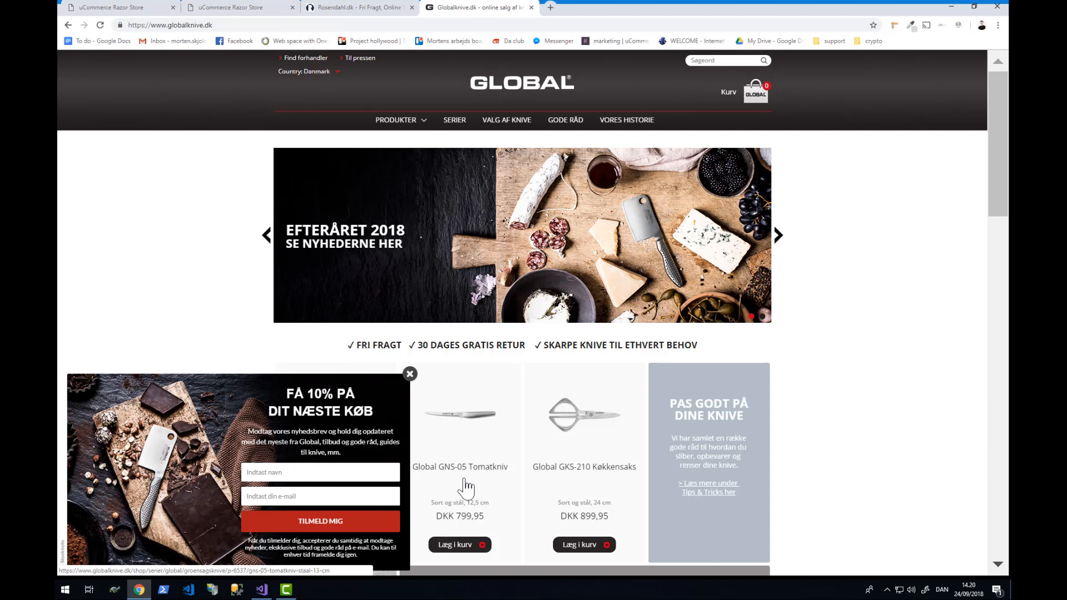
click(409, 373)
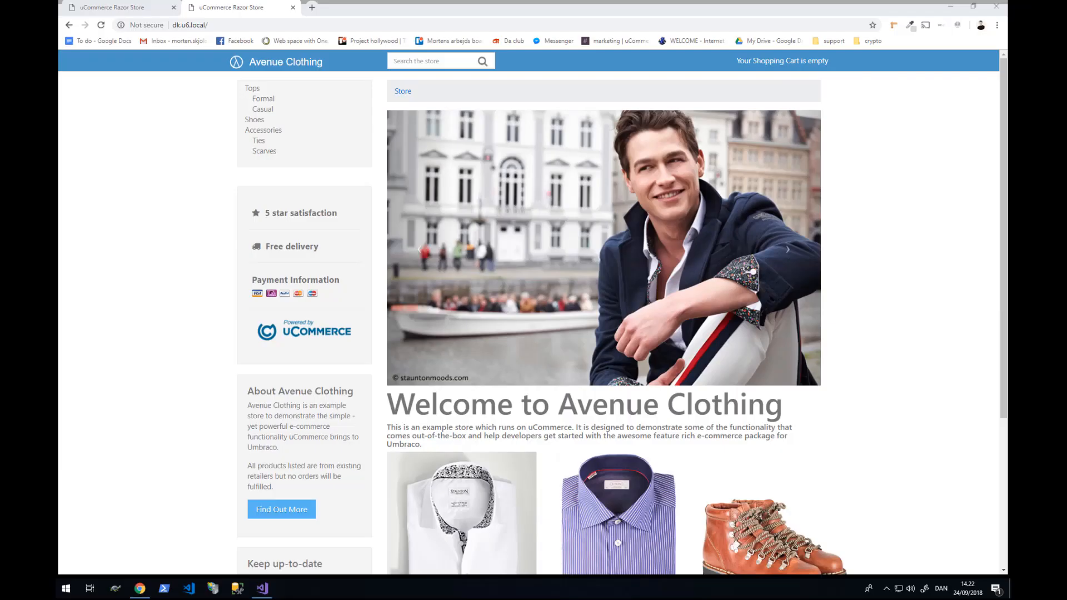
- Reload the Danish dk.u6.local and English en.u6.local storefronts
click(210, 175)
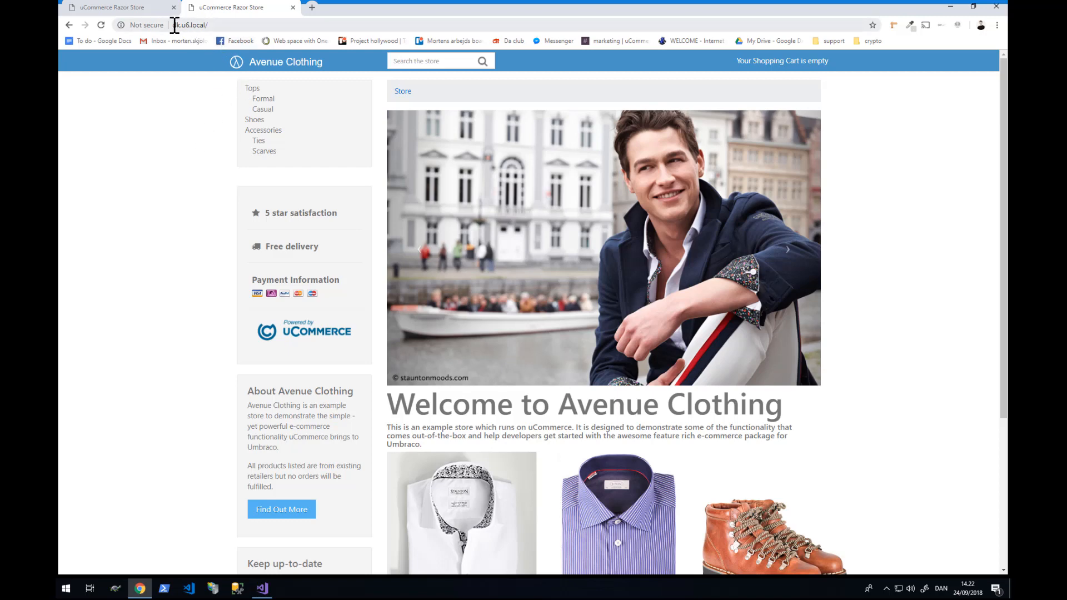
click(236, 26)
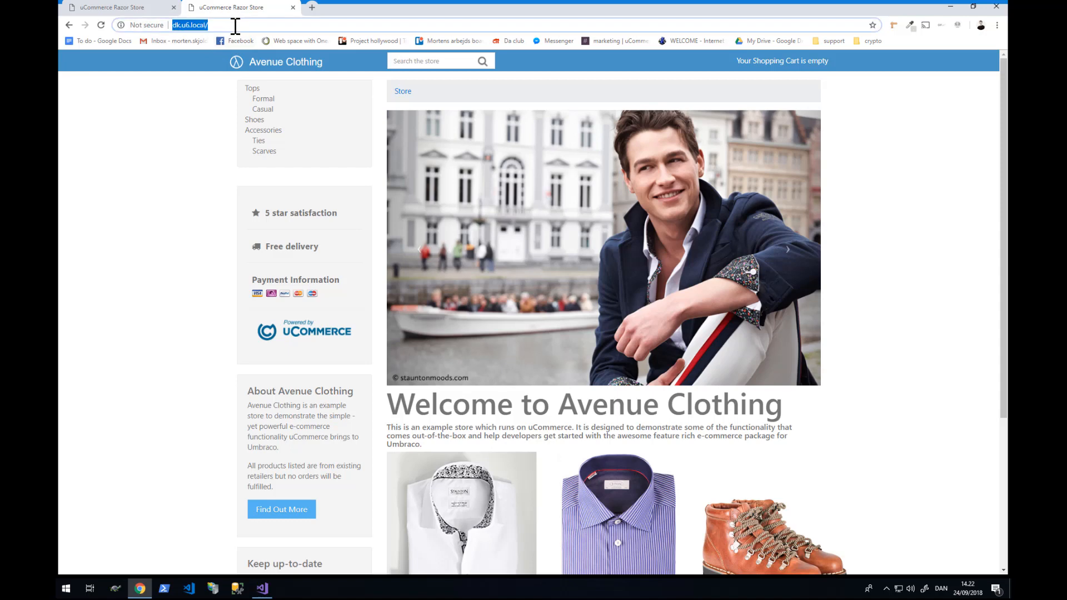
key(Return)
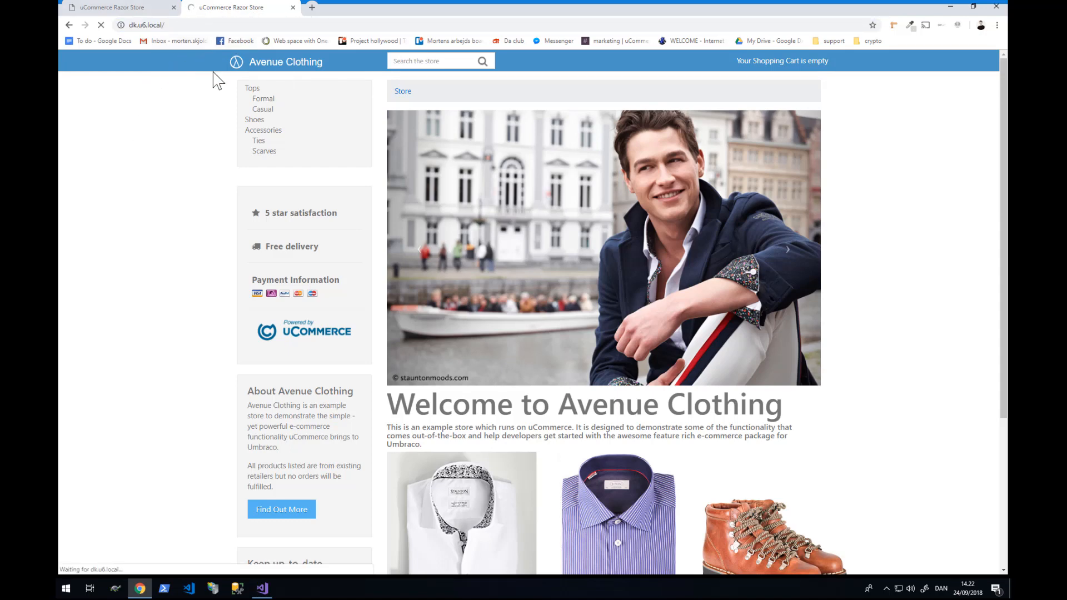
click(144, 10)
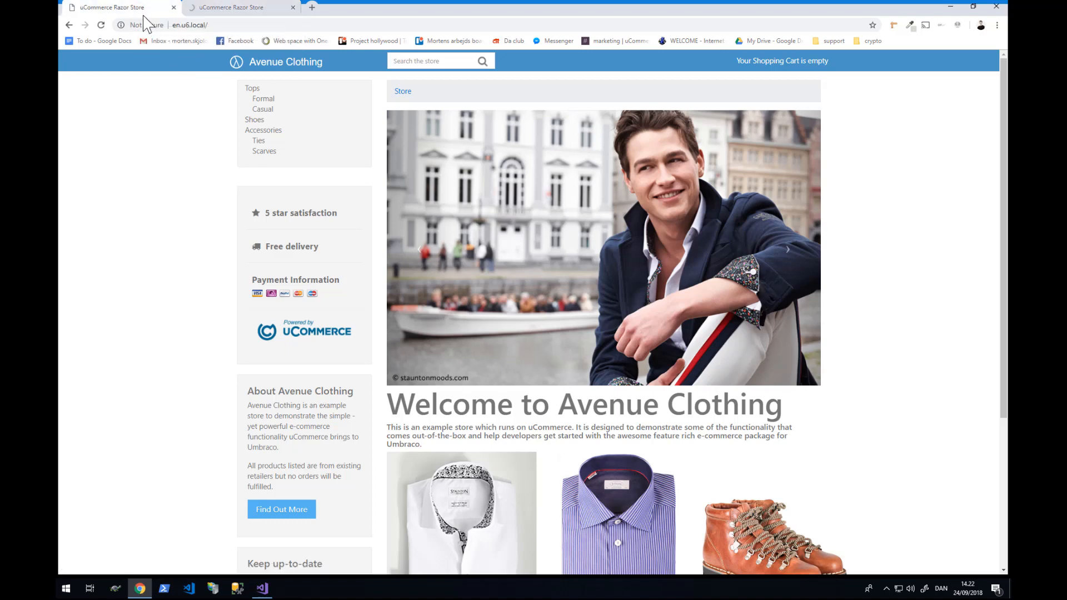
click(198, 25)
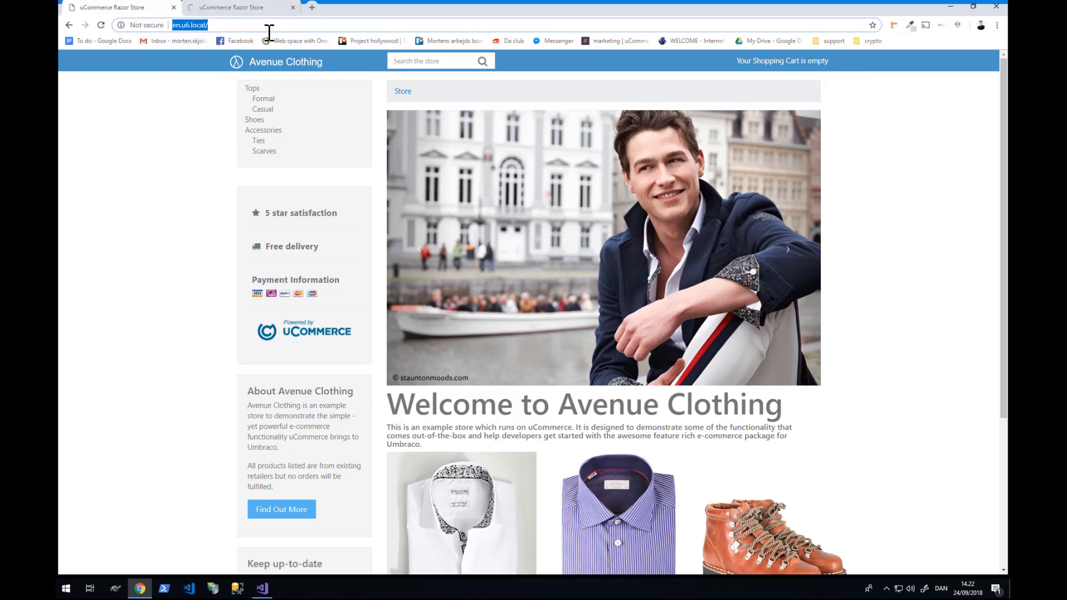
key(Return)
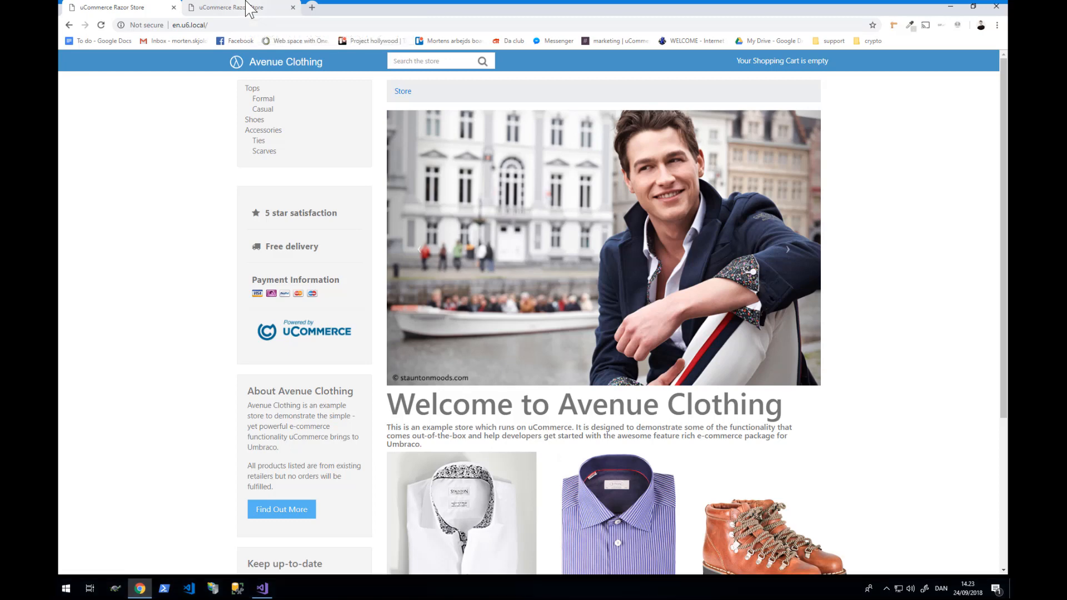
- Toggle between the Danish and English storefronts, ending on the English store
click(233, 6)
click(126, 6)
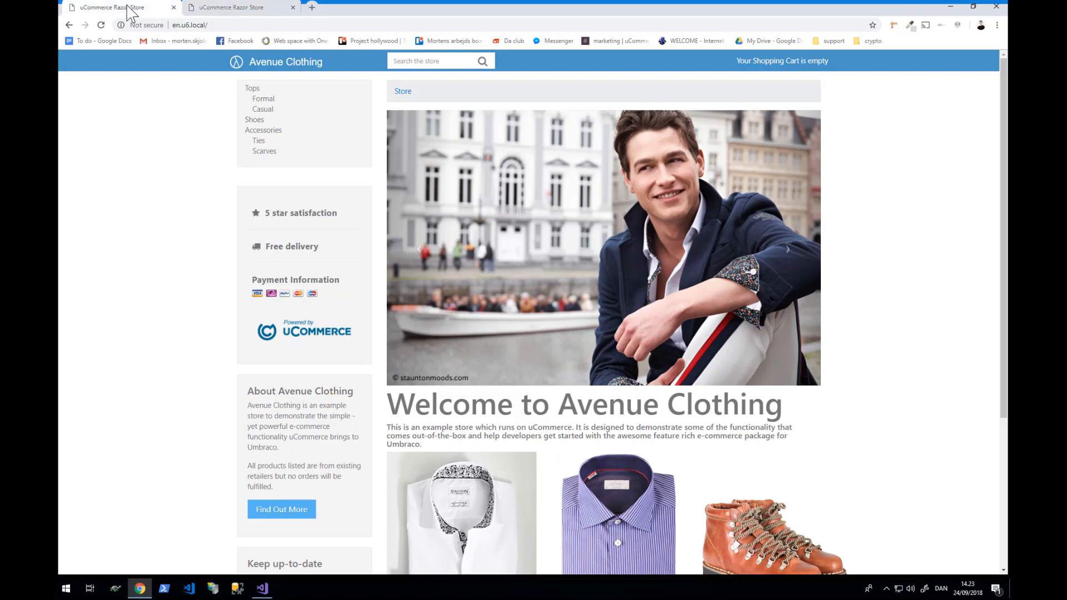
click(227, 7)
click(113, 11)
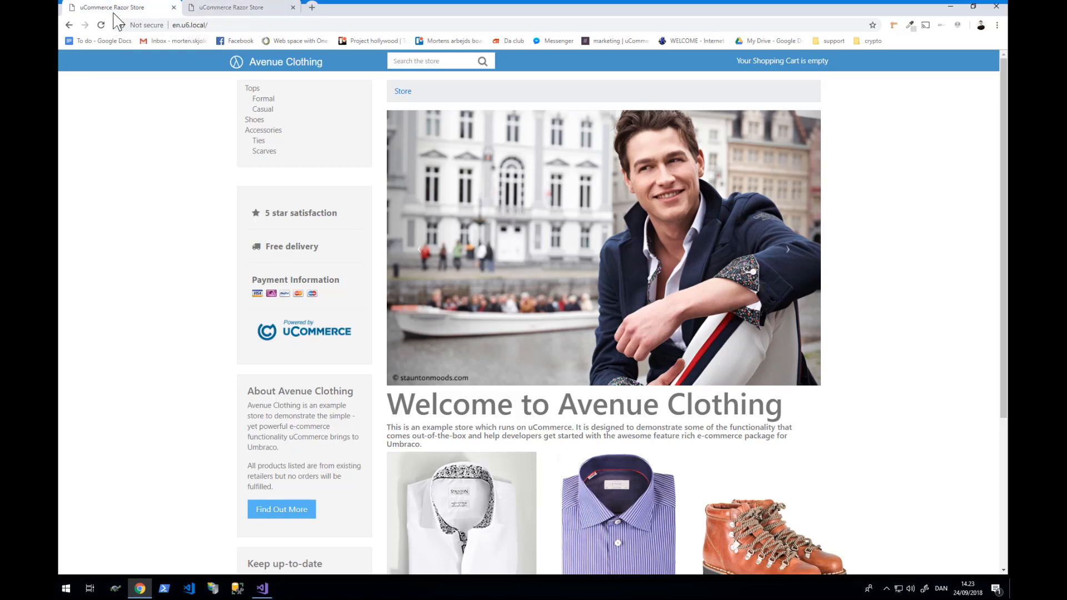
click(208, 11)
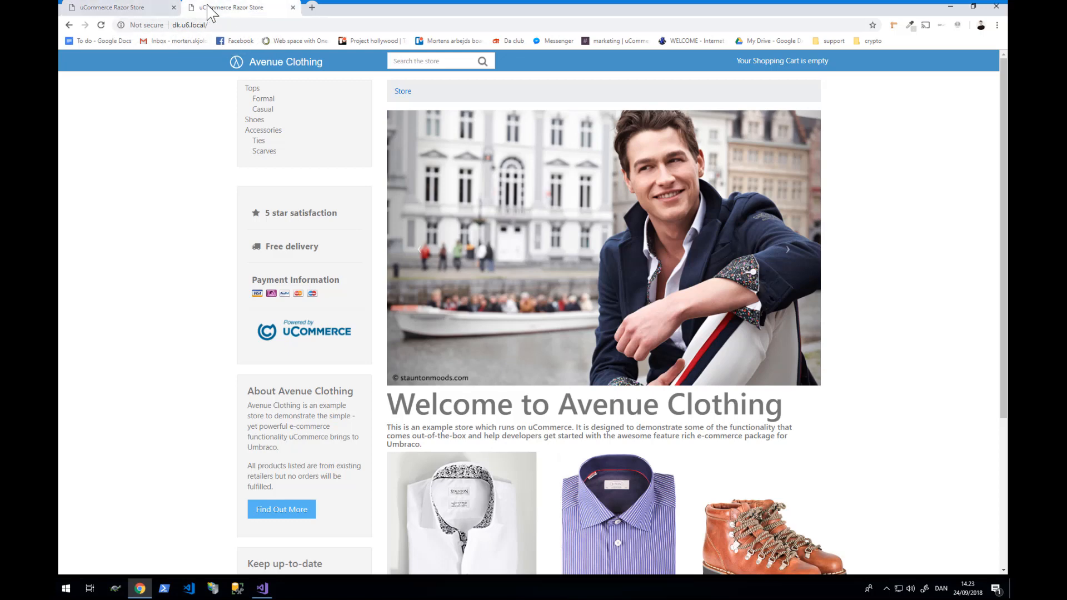
click(125, 9)
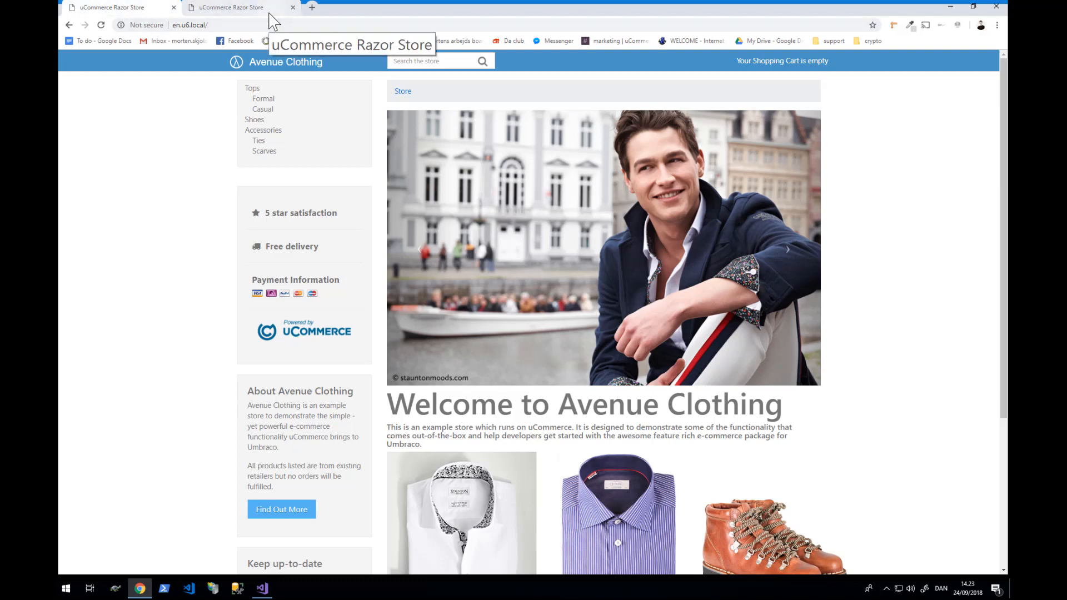
- Open the dk.u6.local/umbraco backoffice login page in a new tab
click(309, 7)
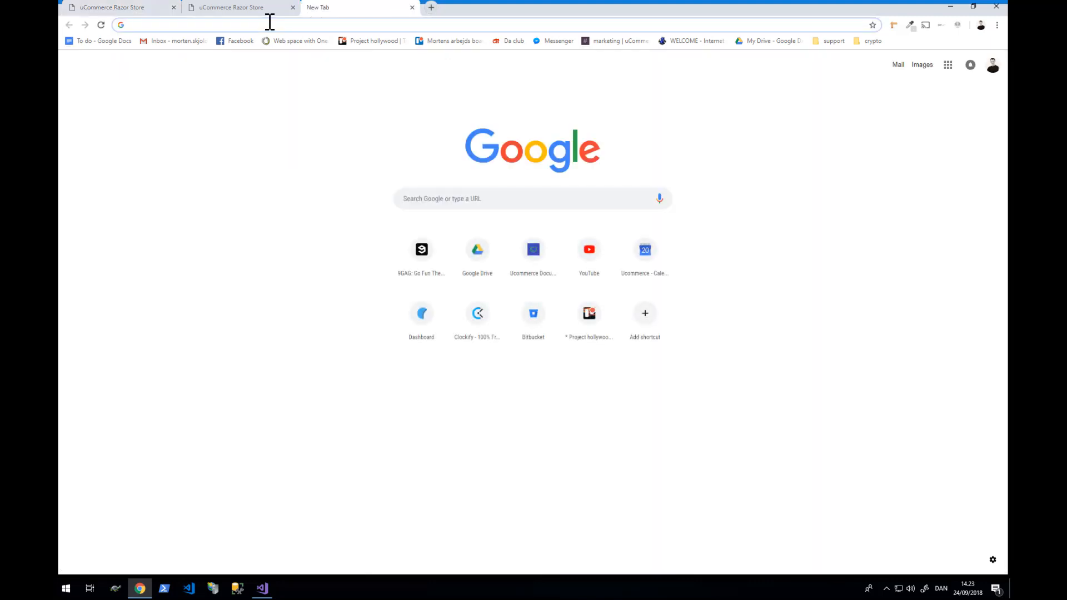
text(u)
key(Down)
key(Down)
key(Down)
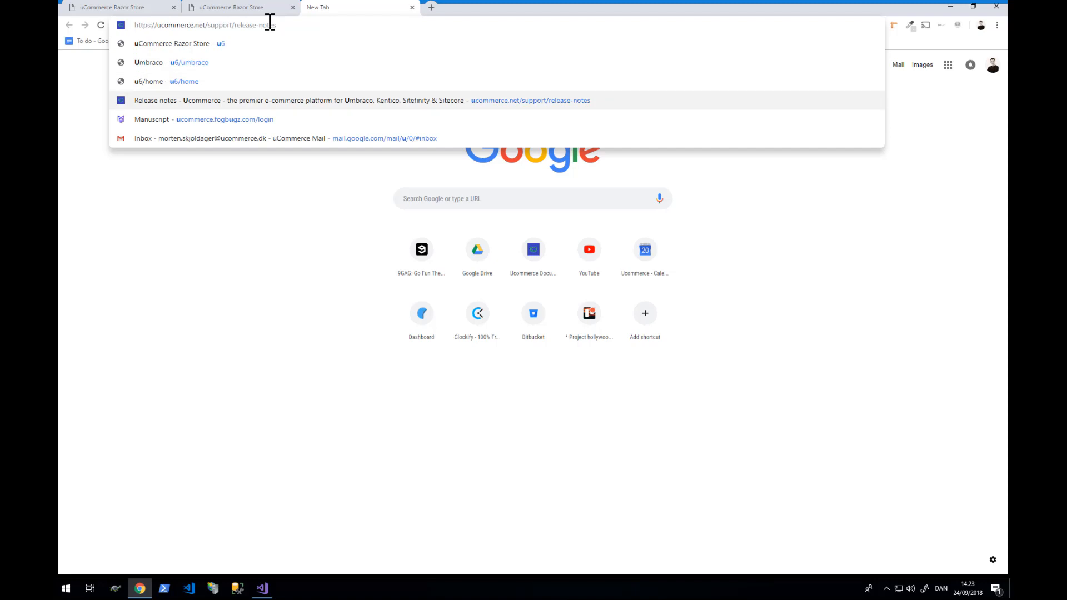
key(ctrl+a)
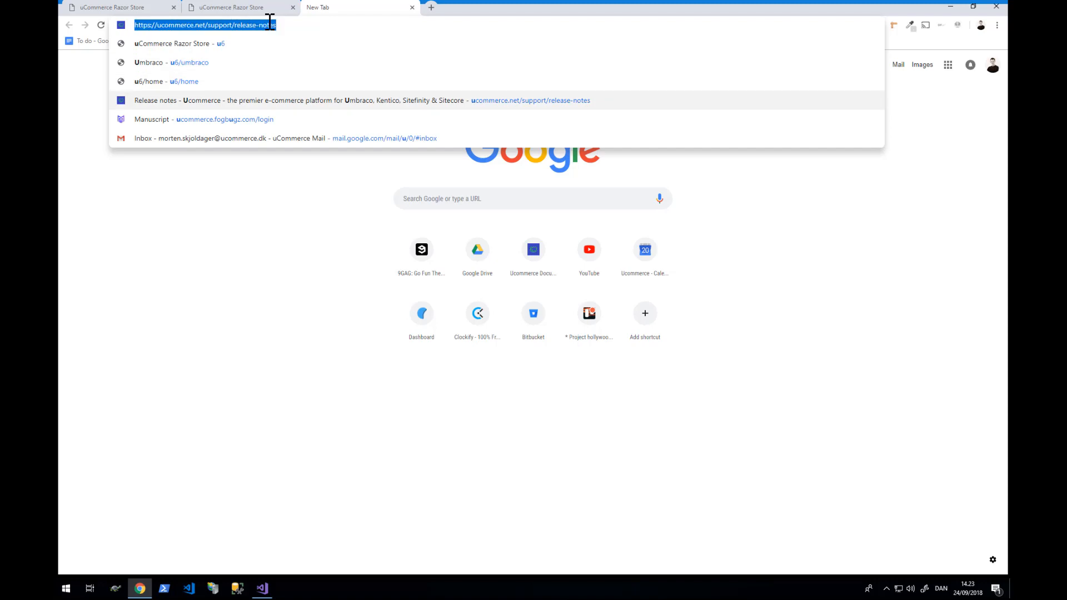
text(dk)
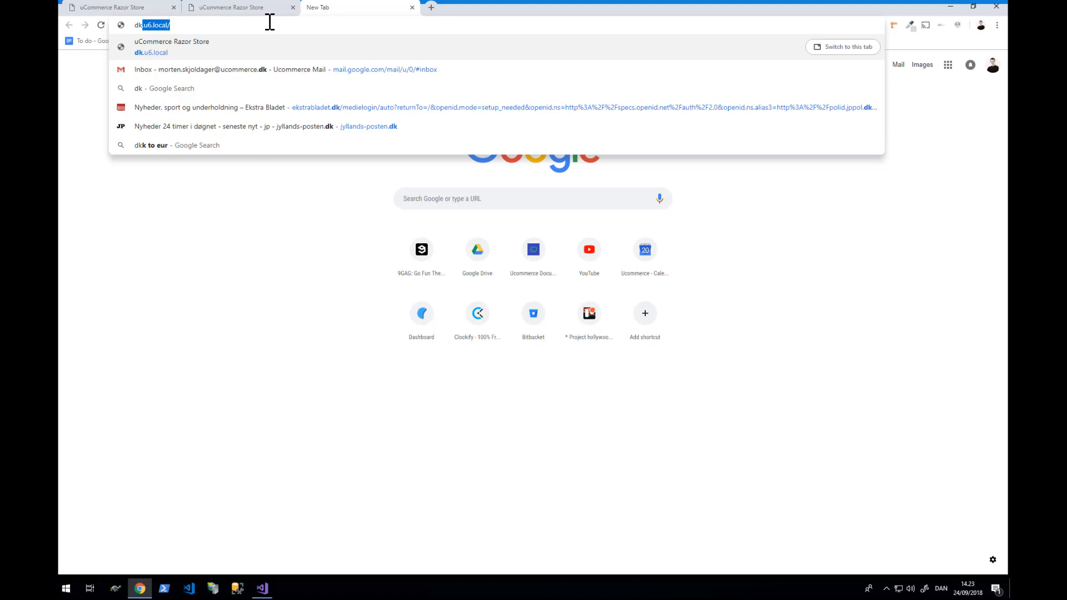
key(End)
text(umbraco)
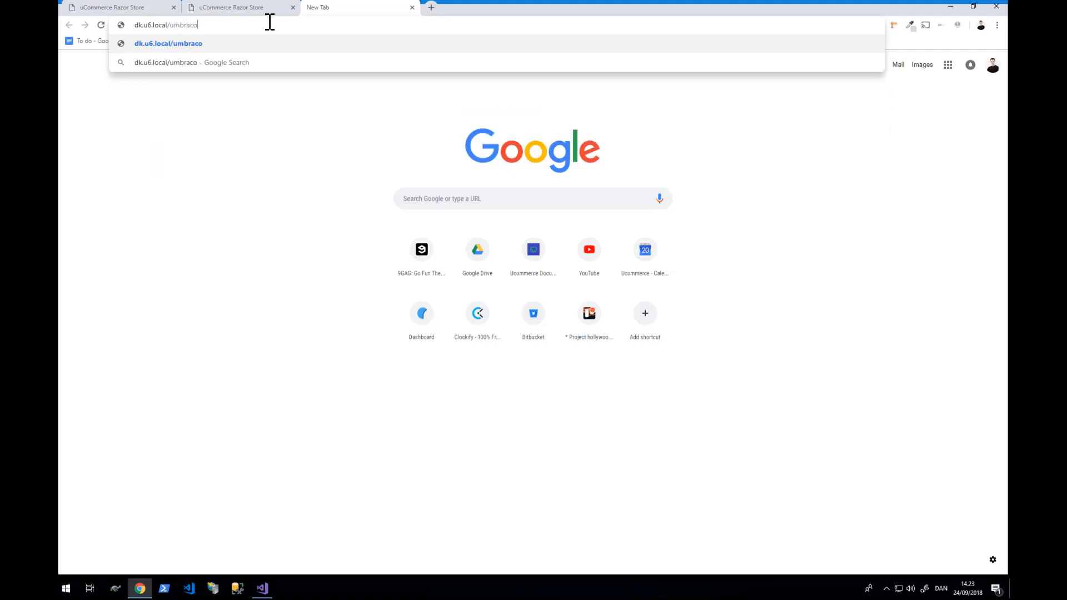
key(Return)
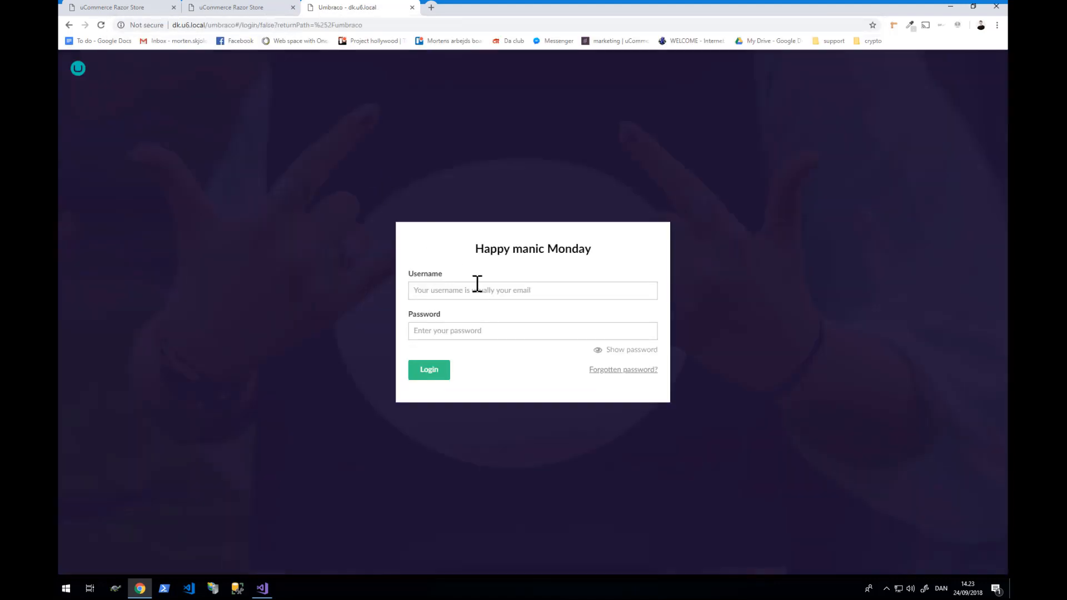
- Log in with the saved admin username and the account password
text(admin)
key(Down)
key(Down)
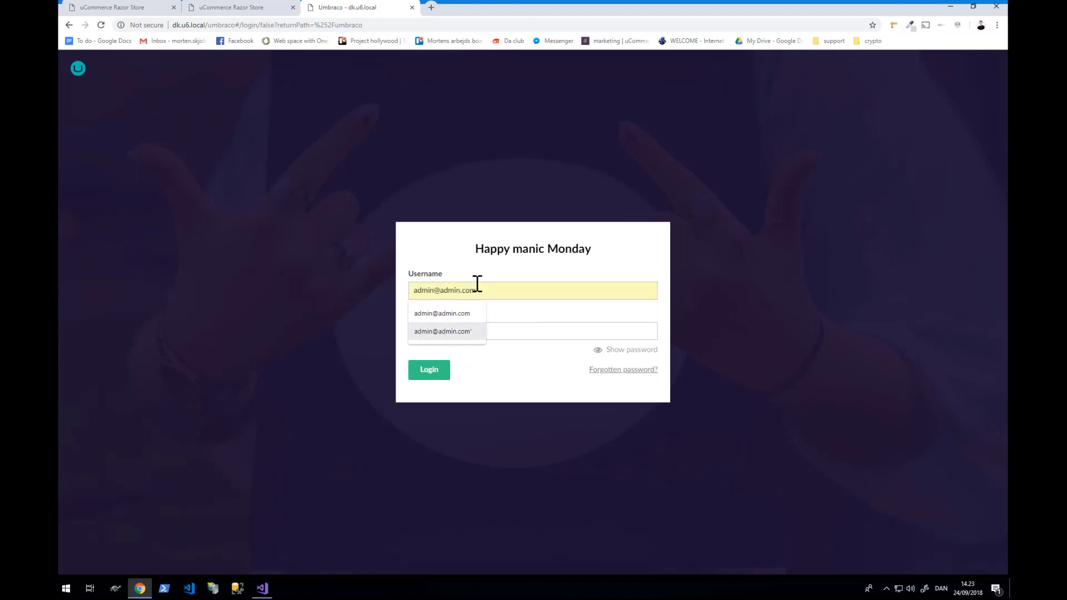
key(Tab)
text(1234567890)
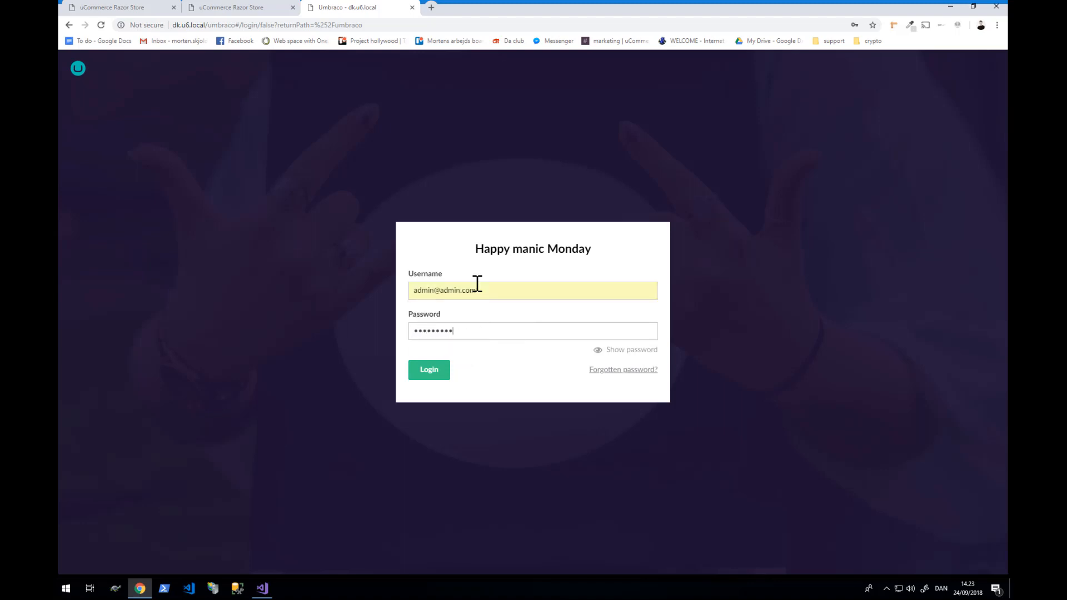
key(Return)
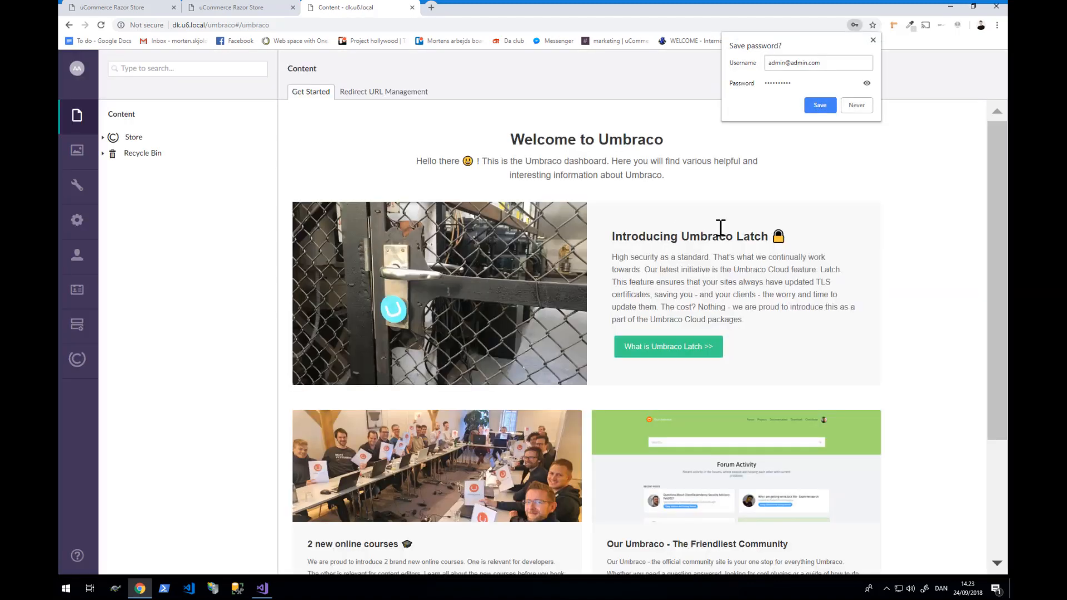
- Delete the Store content node from the Content tree
click(873, 40)
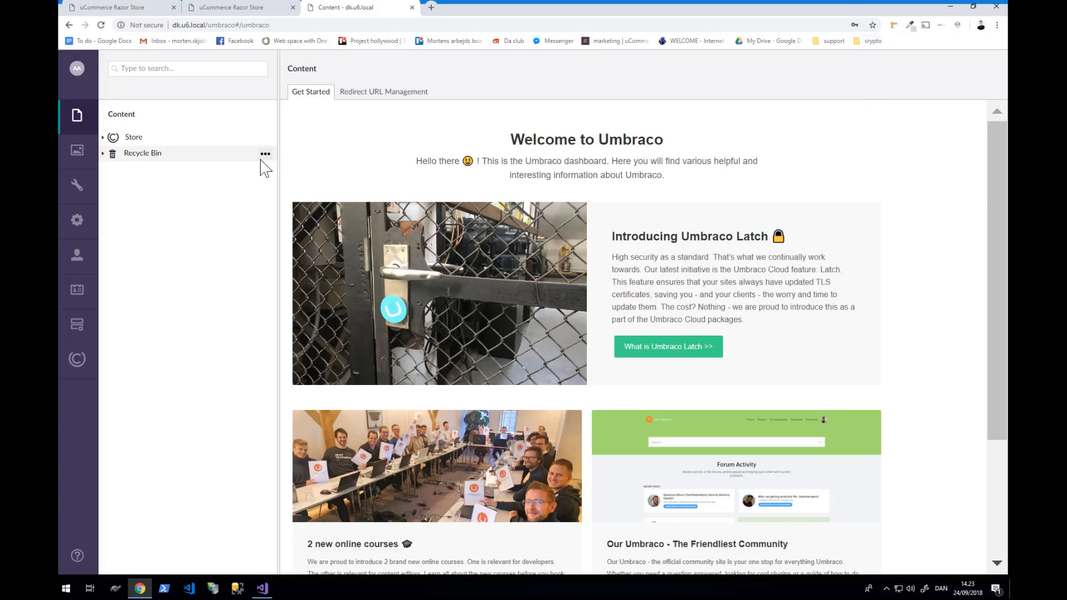
click(135, 137)
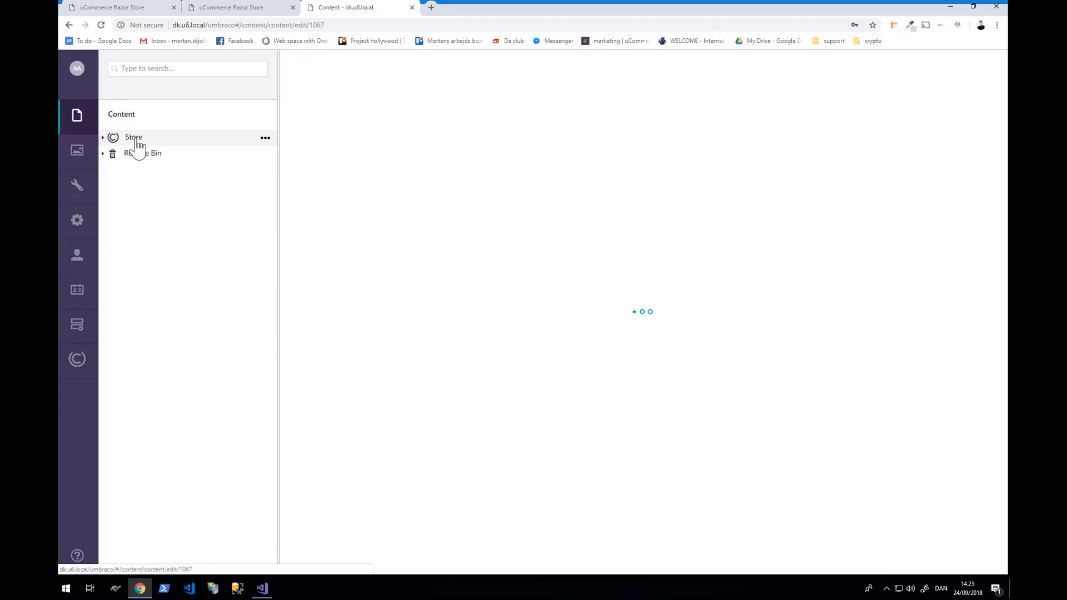
right_click(136, 143)
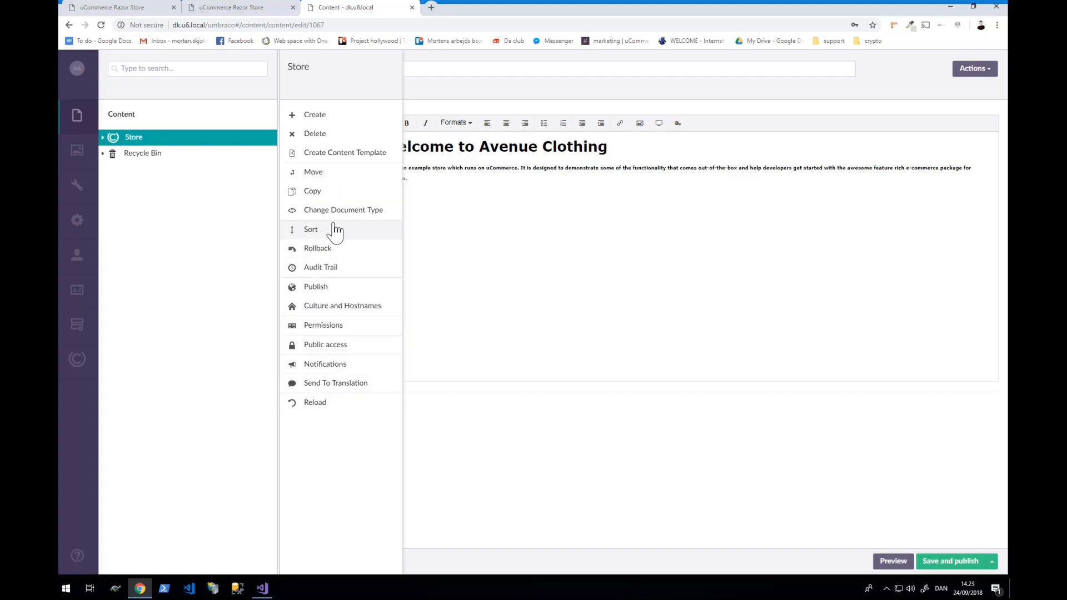
click(313, 135)
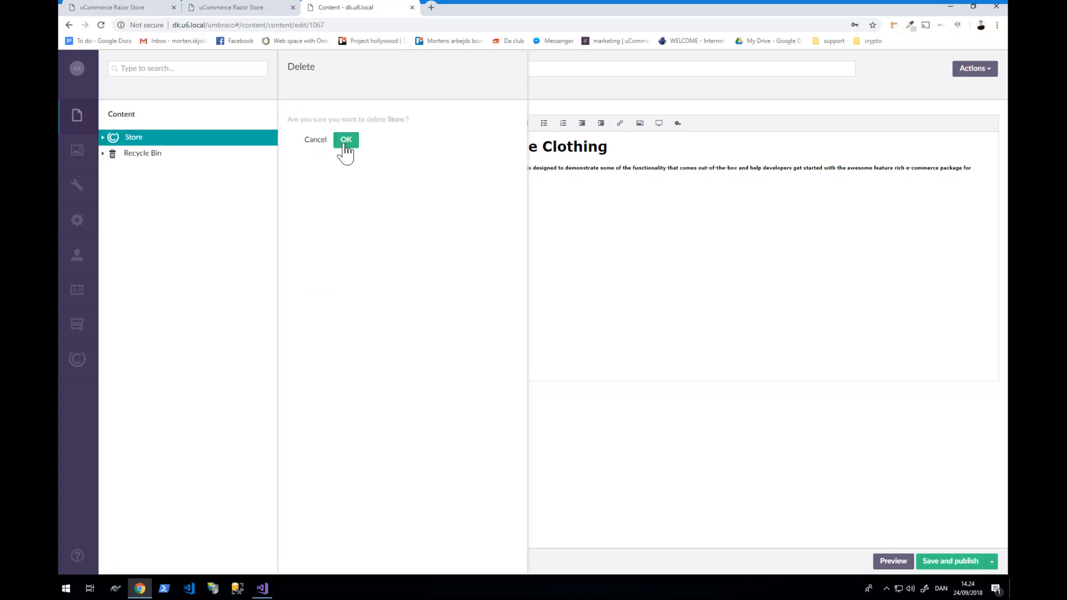
click(345, 143)
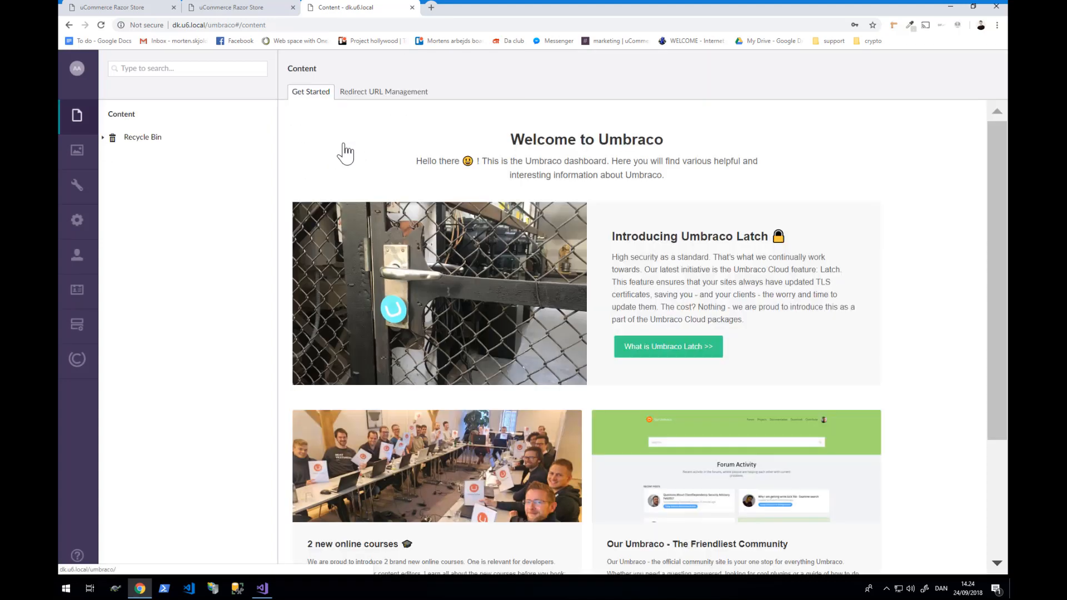
- Reload the dk.u6.local storefront to check the change
click(249, 10)
key(ctrl+l)
key(Return)
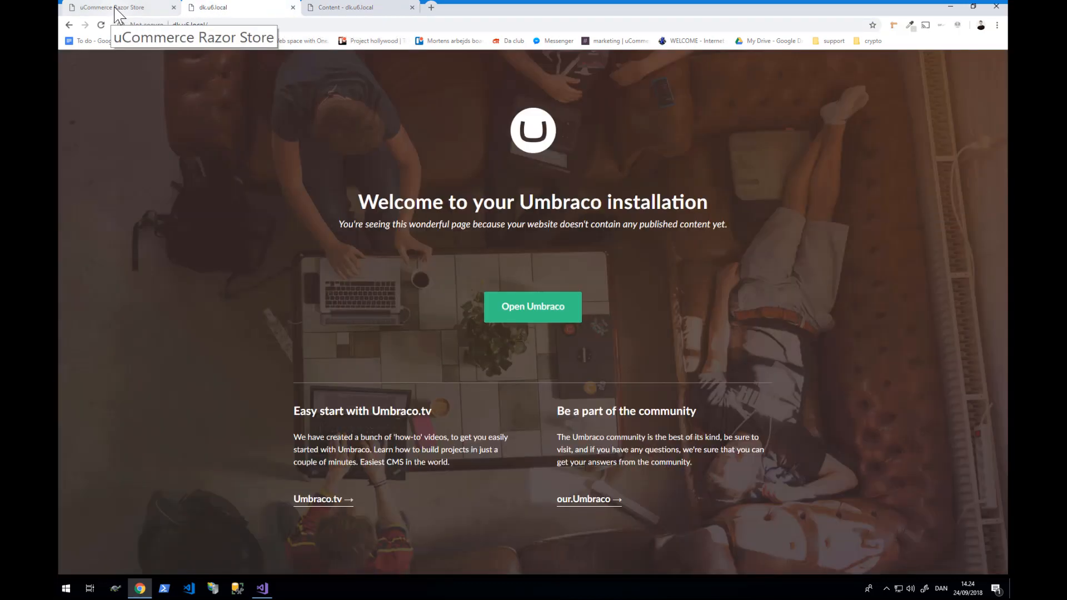
- Reload the en.u6.local storefront, now showing Umbraco's 'no published content' page
click(114, 8)
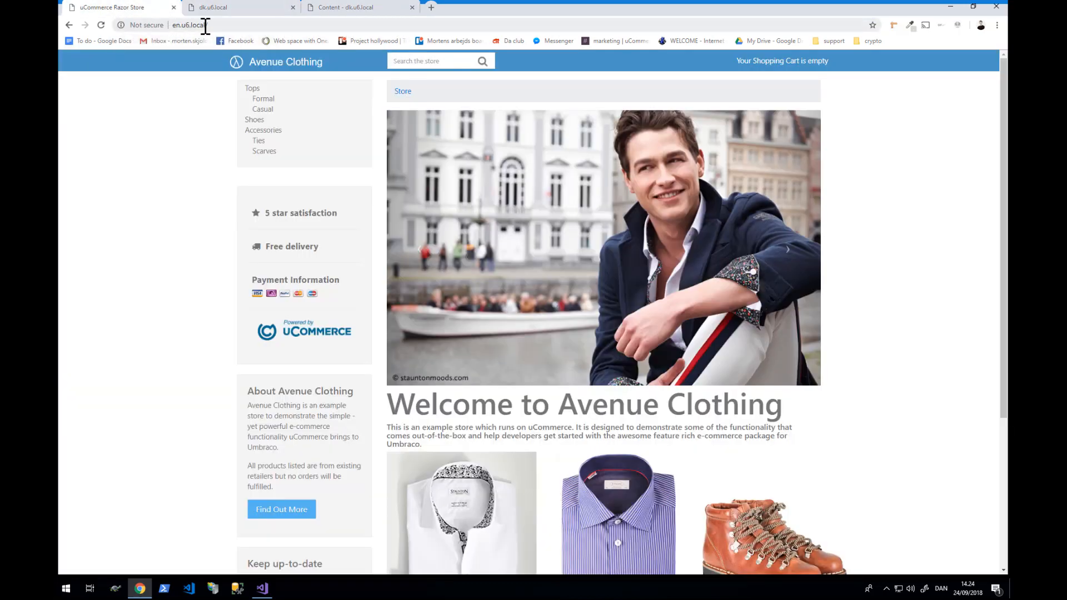
click(205, 26)
key(Return)
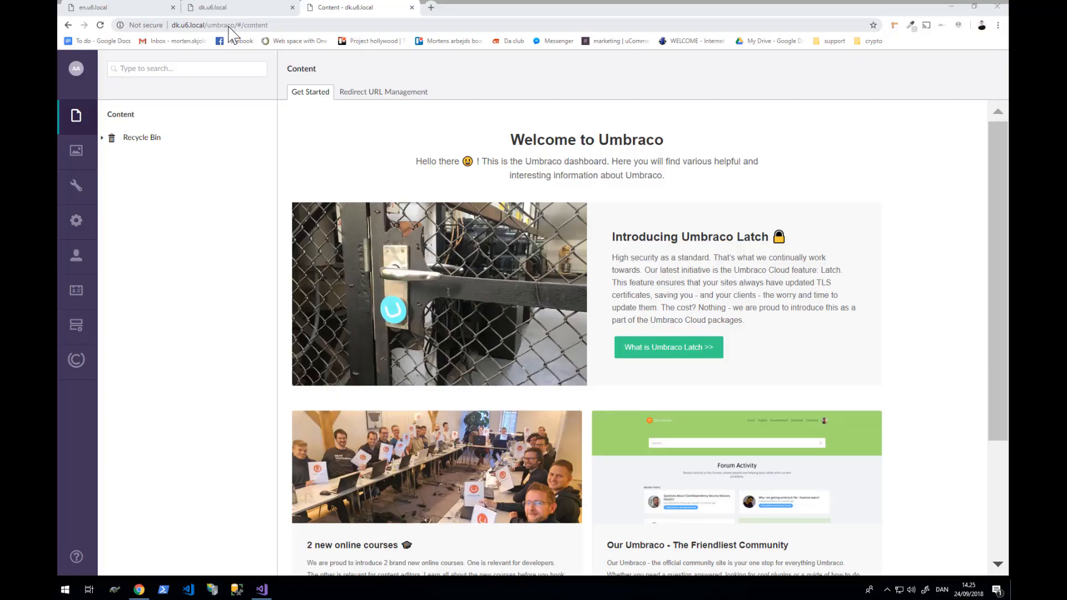
click(152, 216)
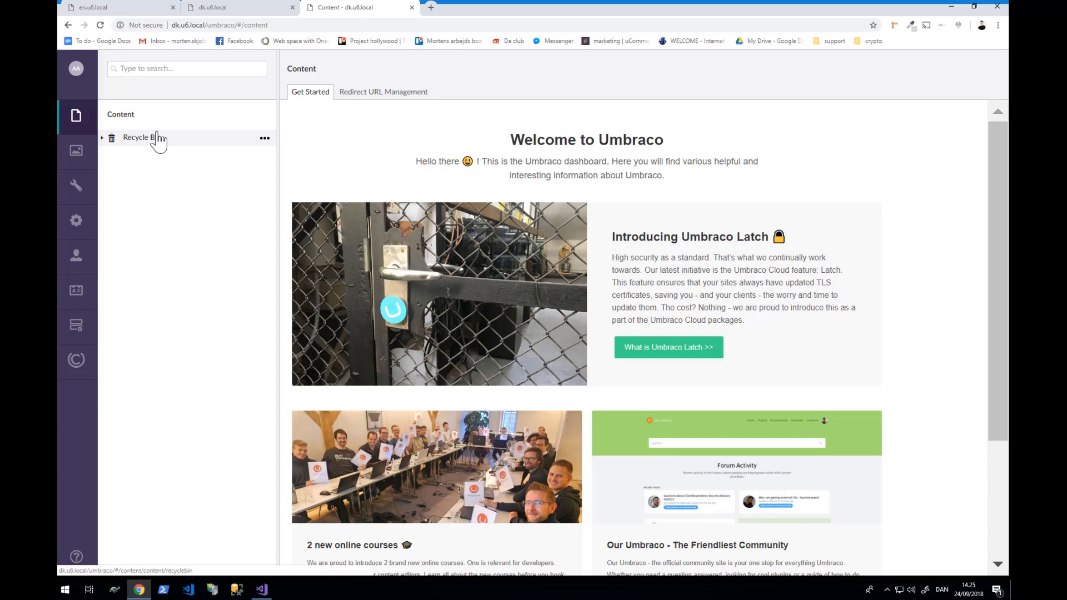
- Create the Danish (Denmark) [da-DK] language under Settings > Languages
click(77, 189)
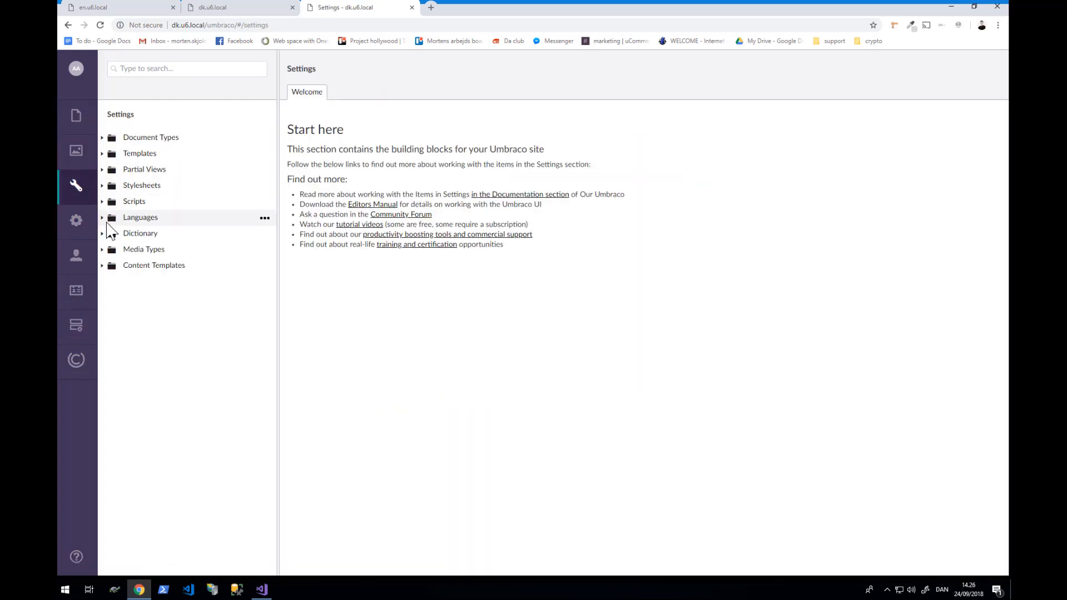
click(102, 218)
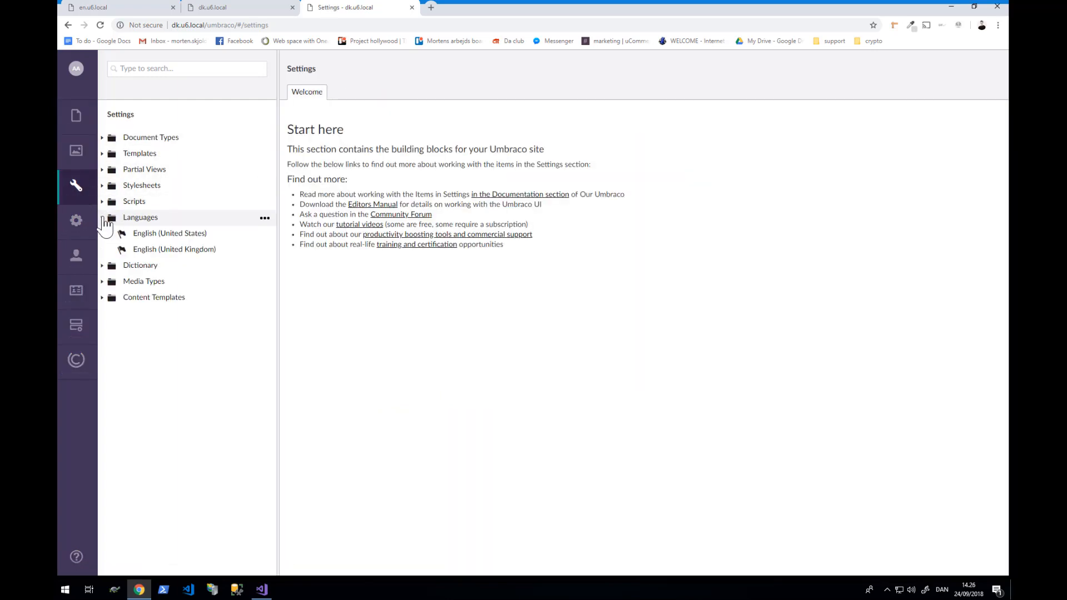
right_click(156, 220)
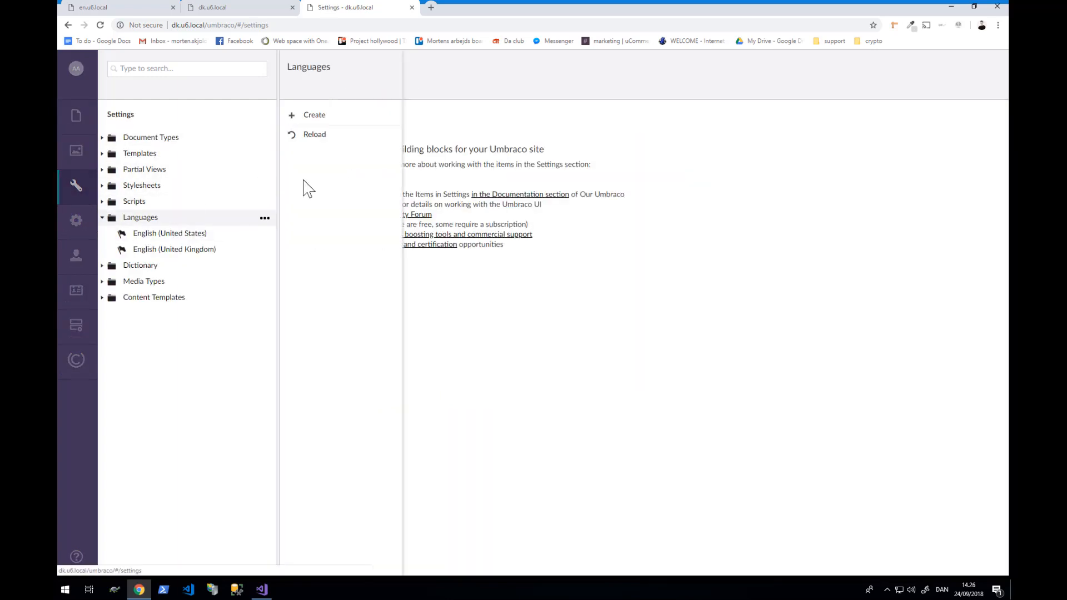
click(347, 118)
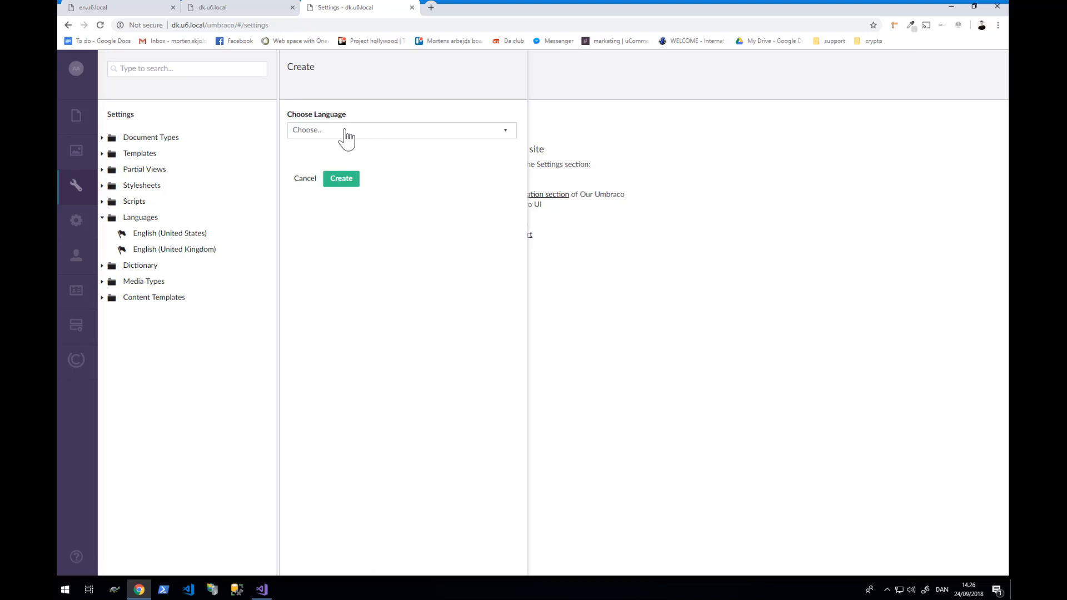
click(344, 134)
scroll(335, 223, down, 20)
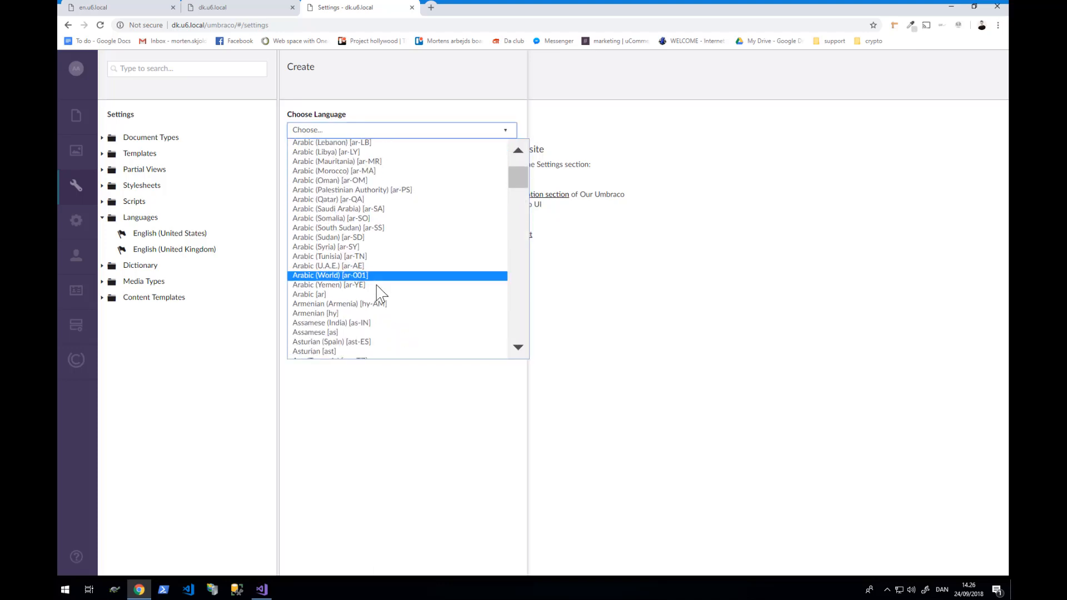
scroll(377, 287, down, 10)
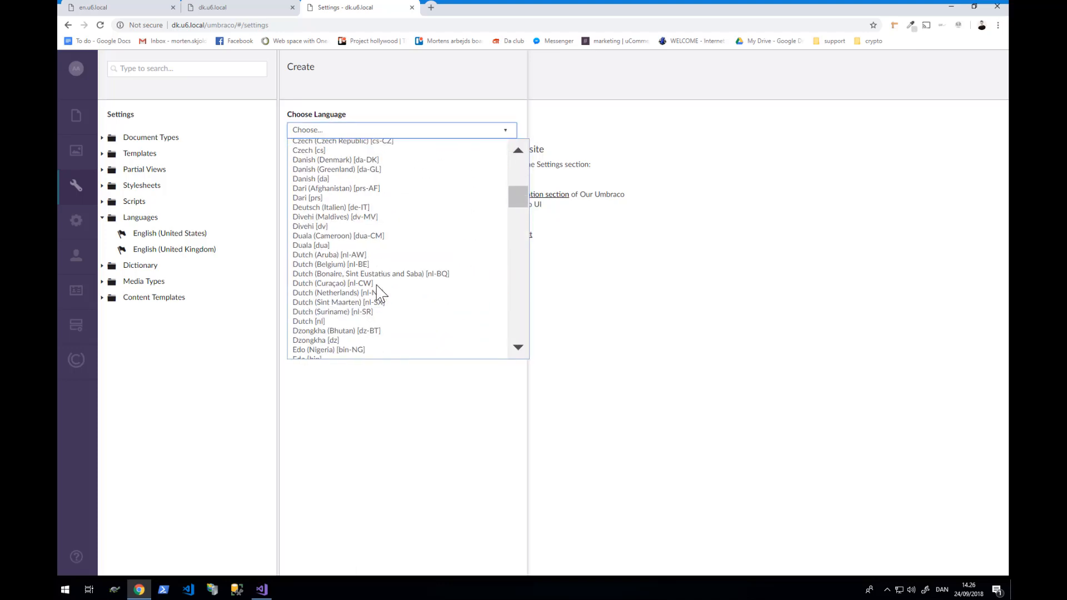
click(380, 160)
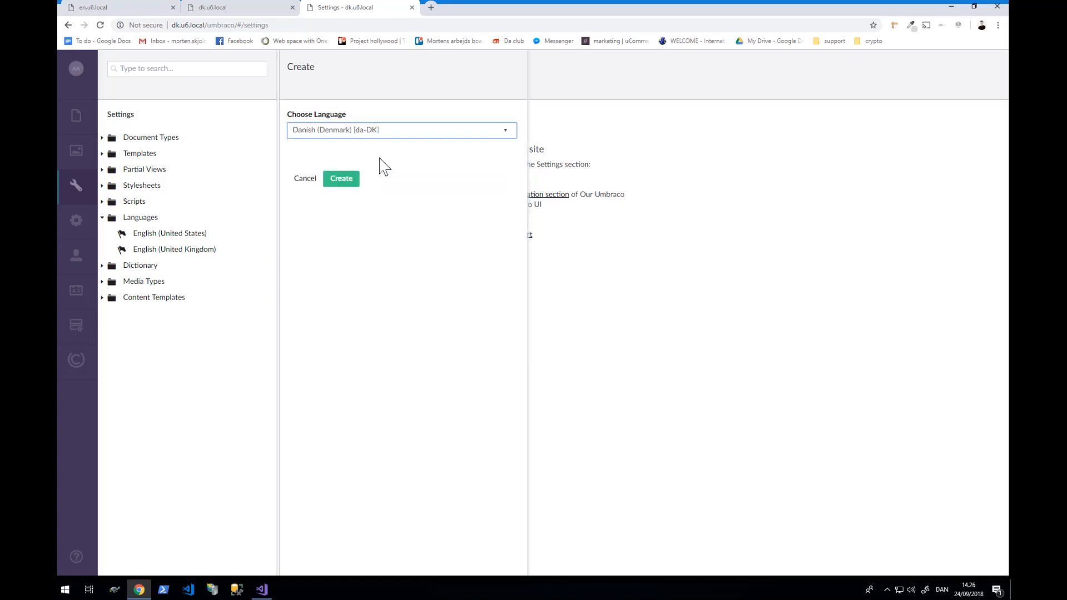
click(341, 182)
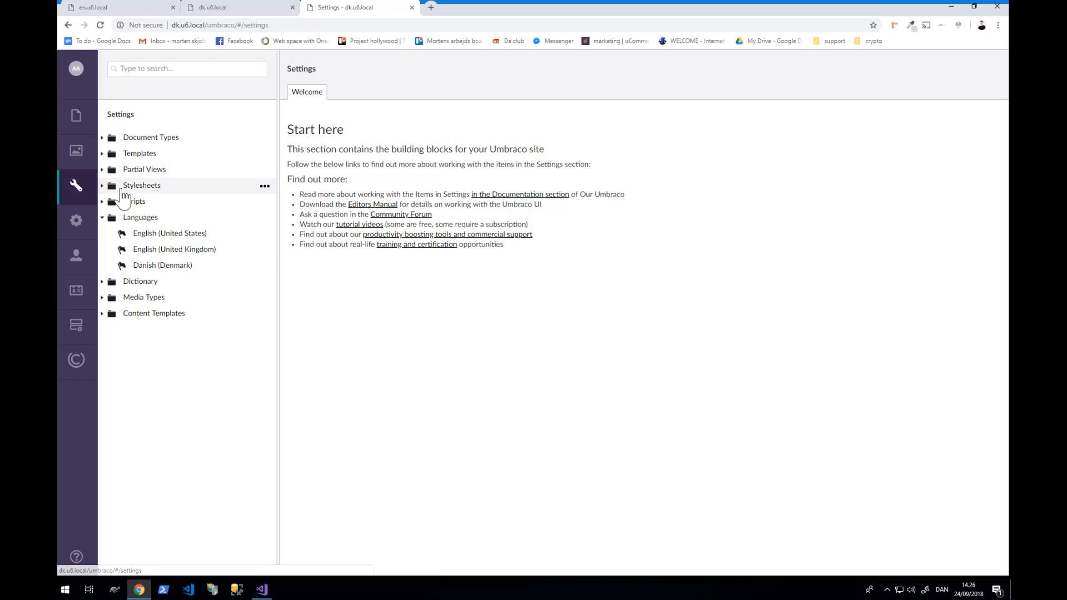
- Create and publish a root MasterClassHome page named Home
click(78, 116)
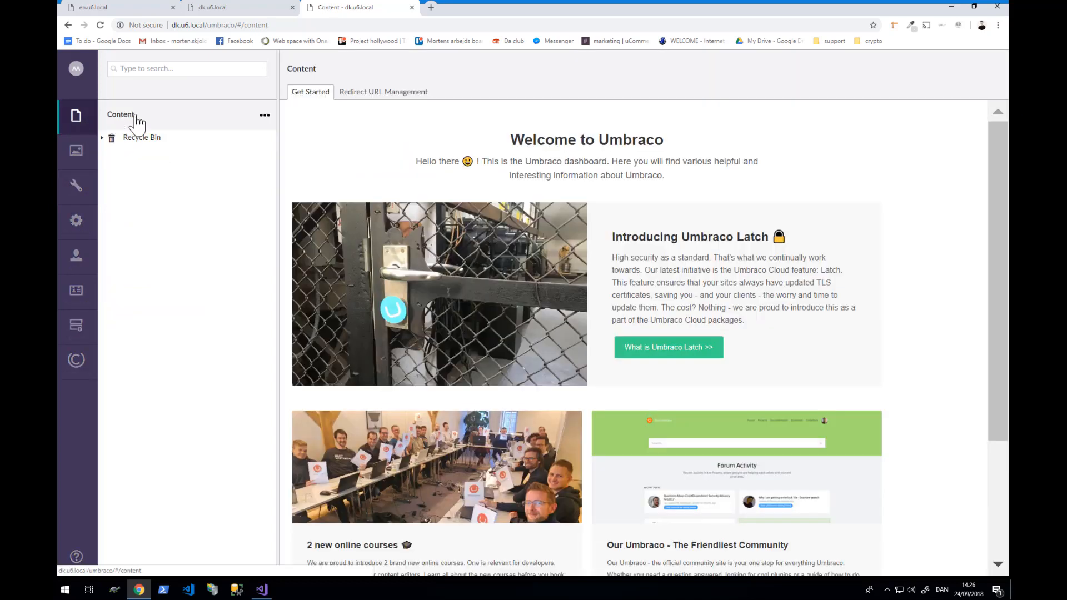
right_click(136, 119)
click(330, 118)
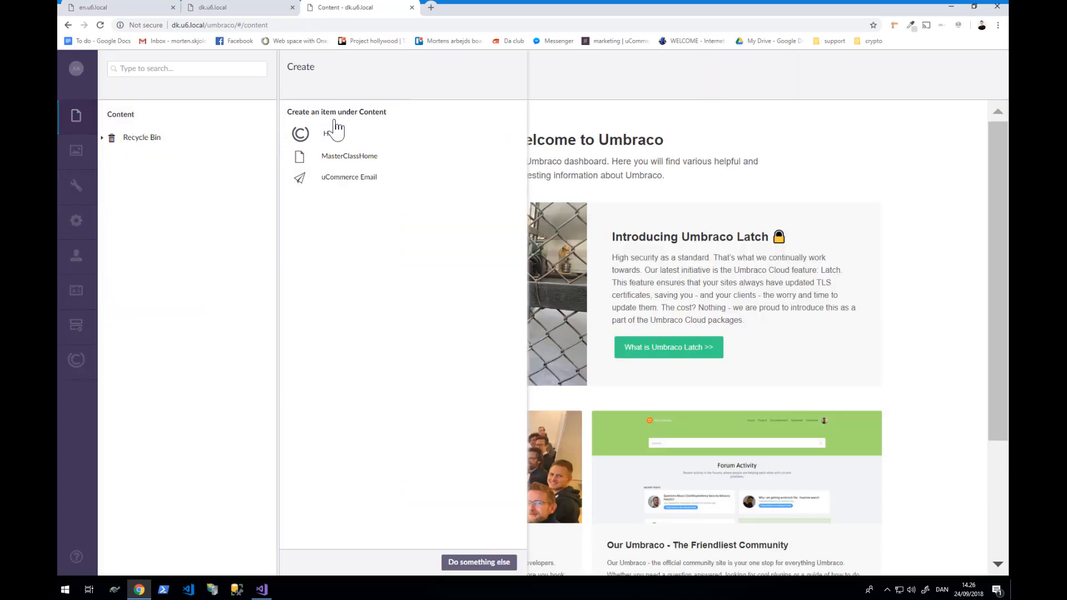
click(349, 156)
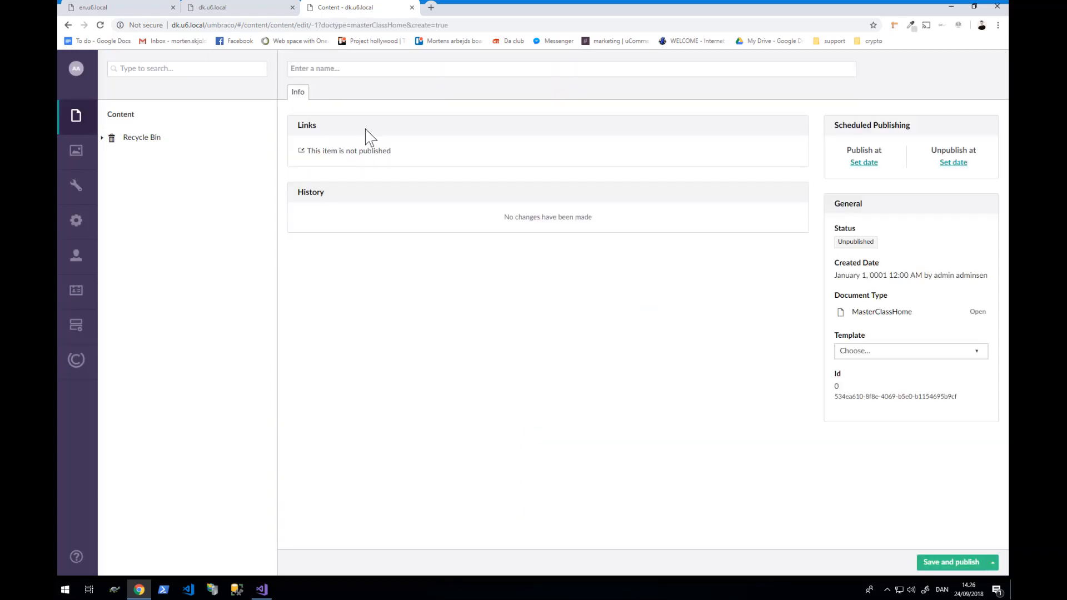
text(Home)
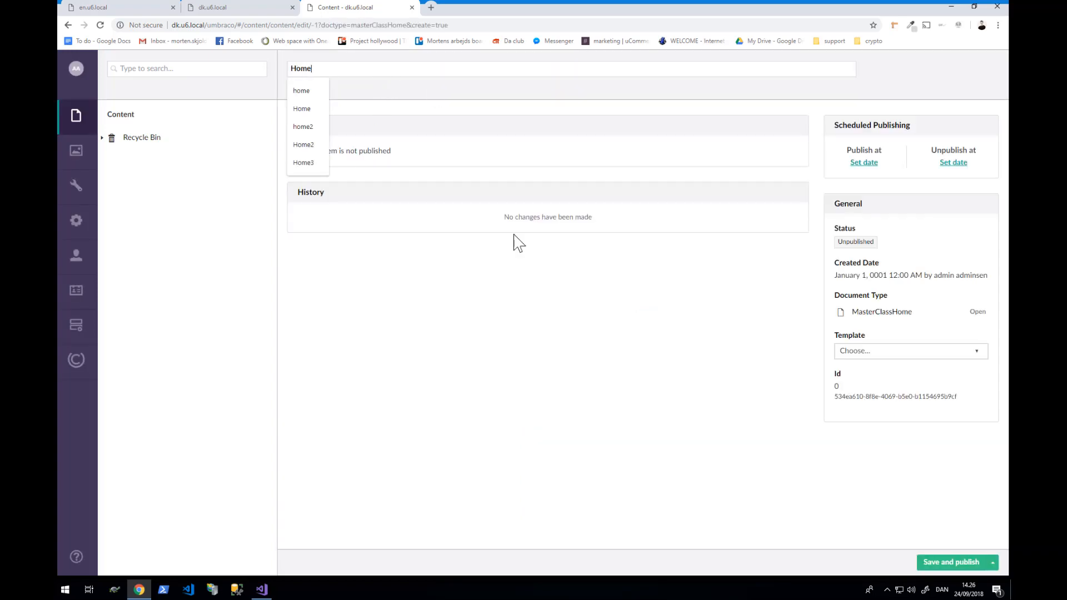
click(926, 565)
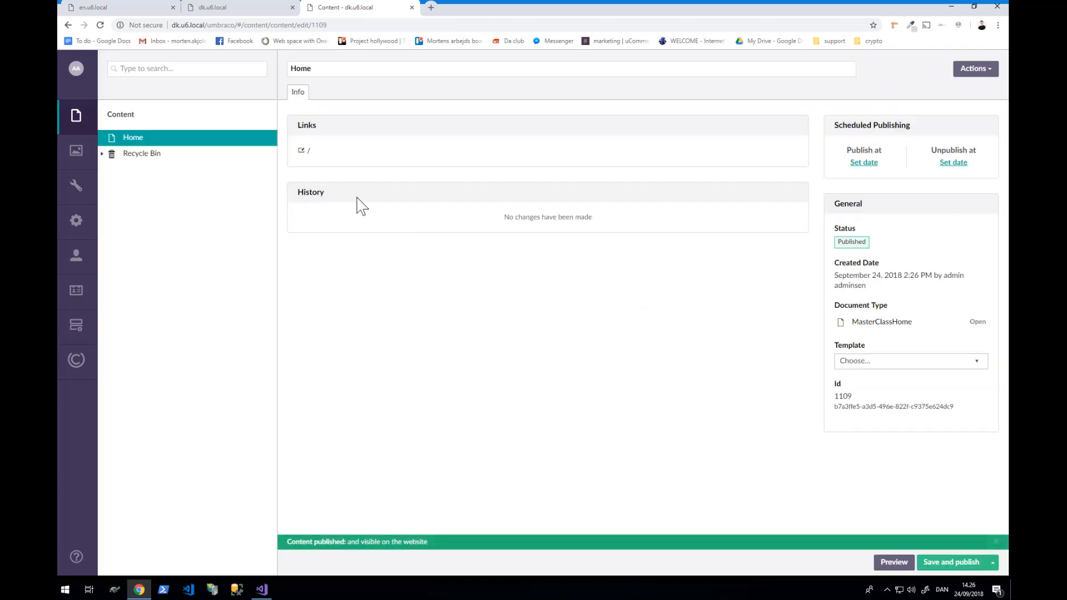
- Create and publish a second MasterClassHome page named Home2
click(265, 113)
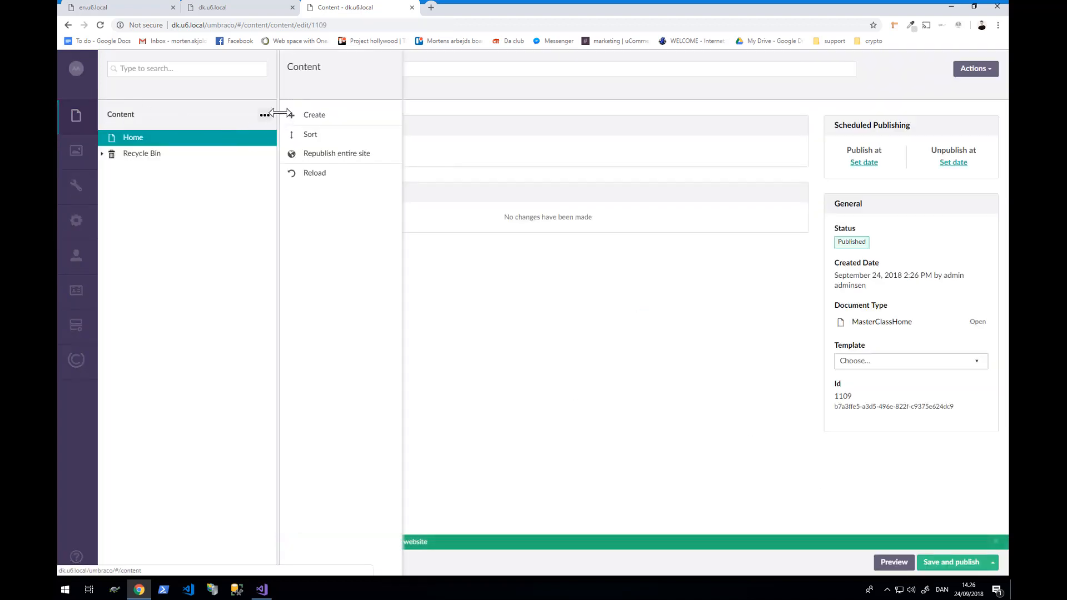
click(300, 119)
click(371, 162)
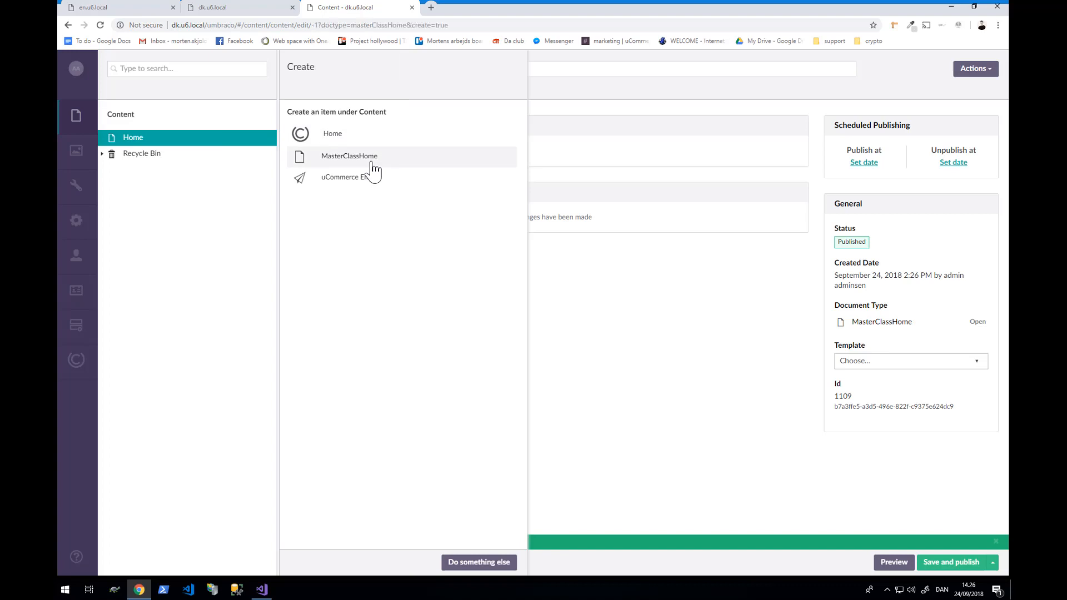
text(Hom)
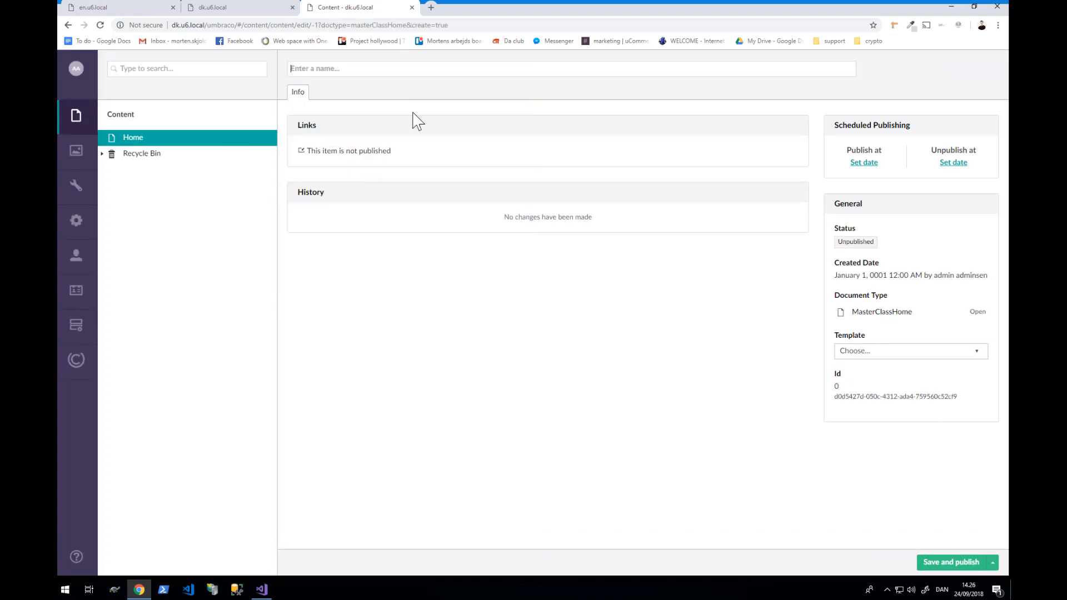
text(e2)
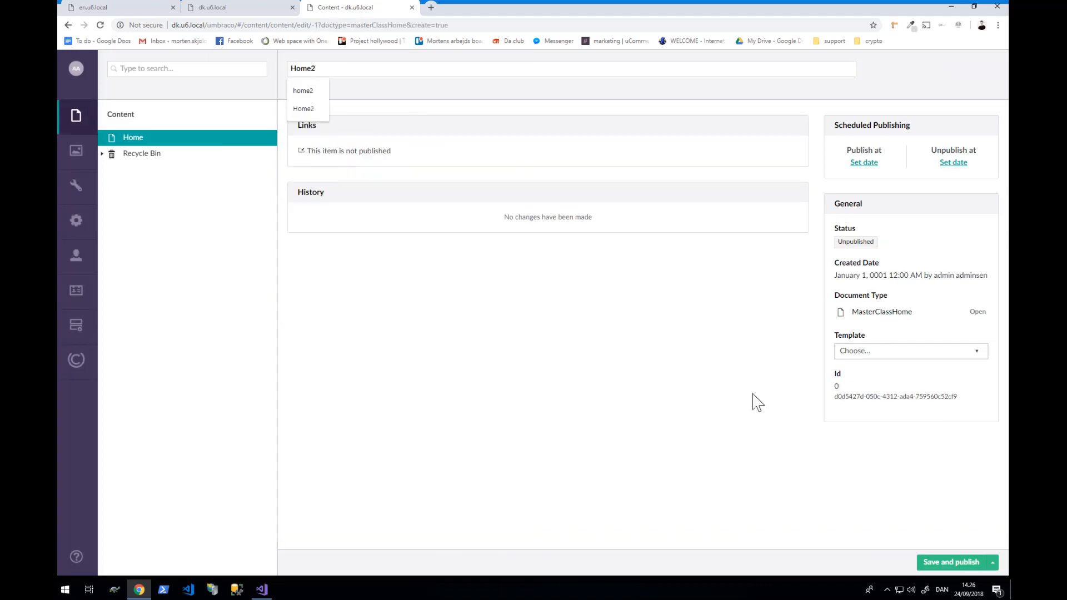
click(949, 562)
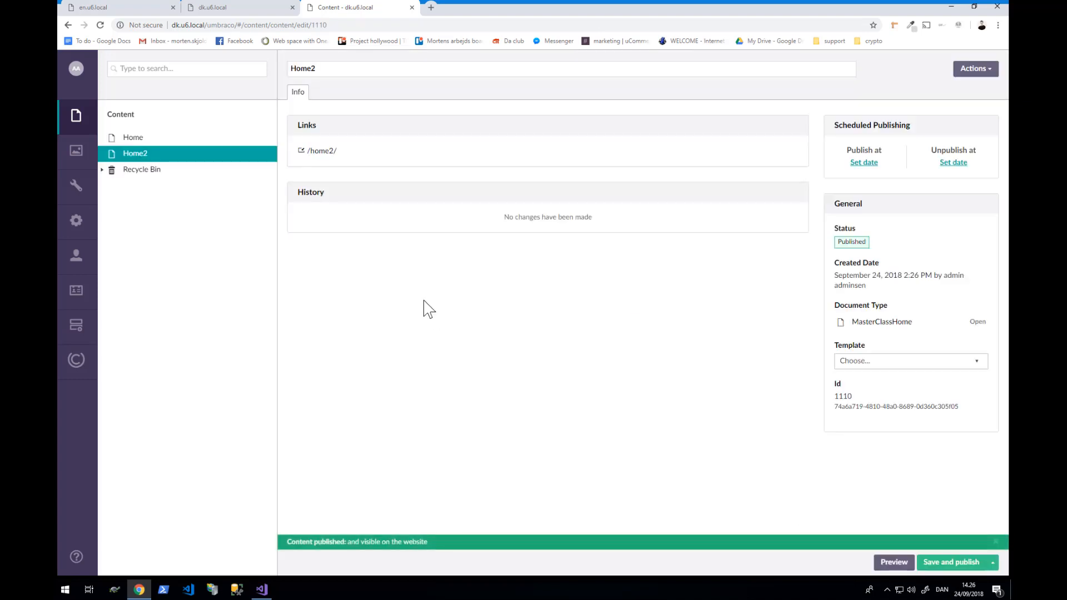
- Add domain en.u6.local with en-US culture to Home in Culture and Hostnames
right_click(137, 139)
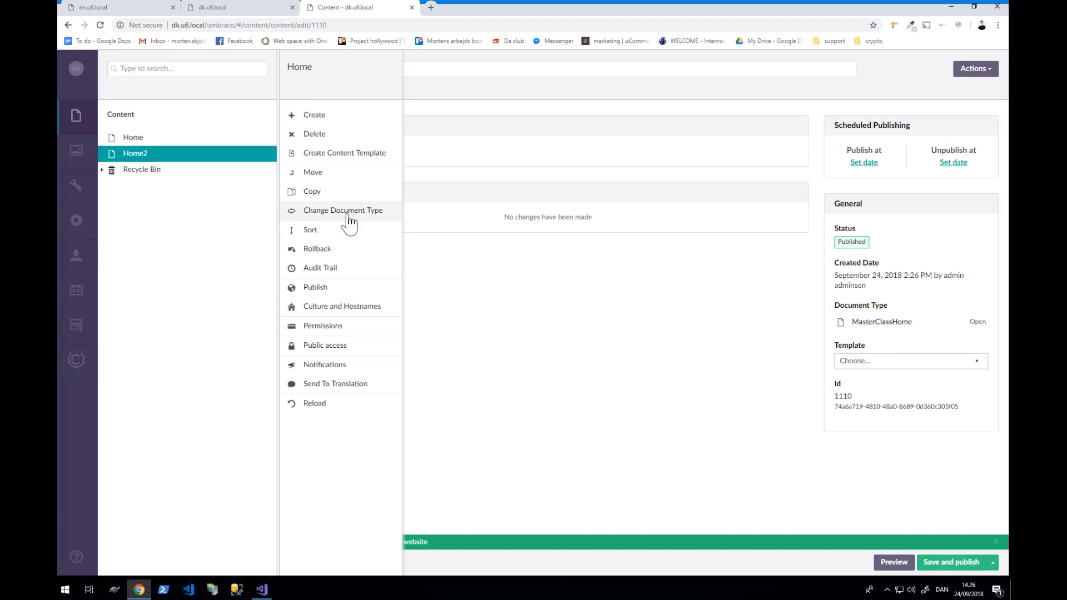
click(342, 307)
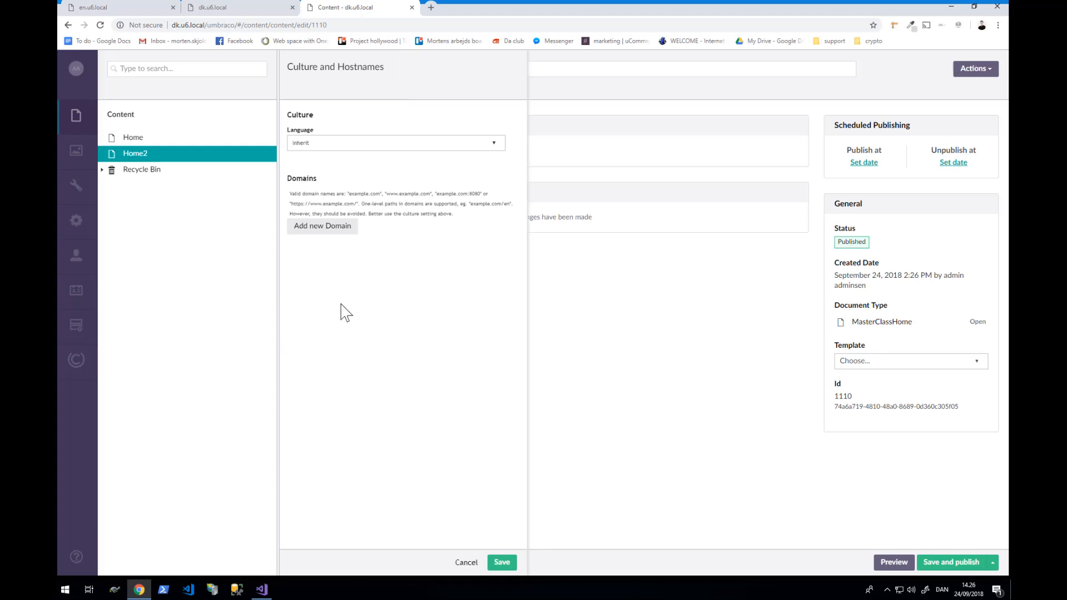
click(329, 229)
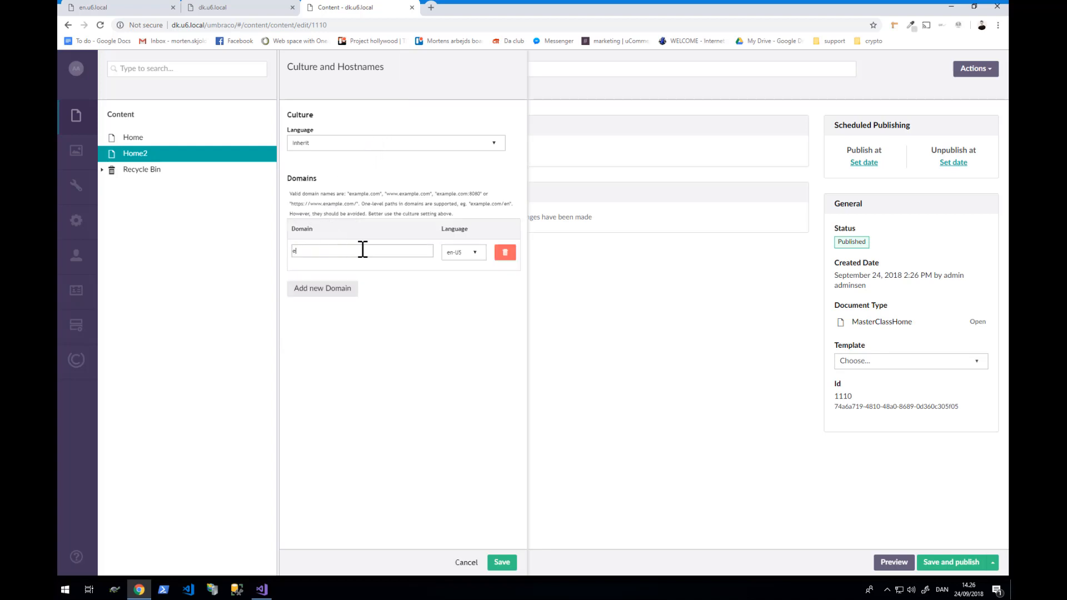
text(en.u6.local)
click(453, 253)
click(463, 265)
click(503, 562)
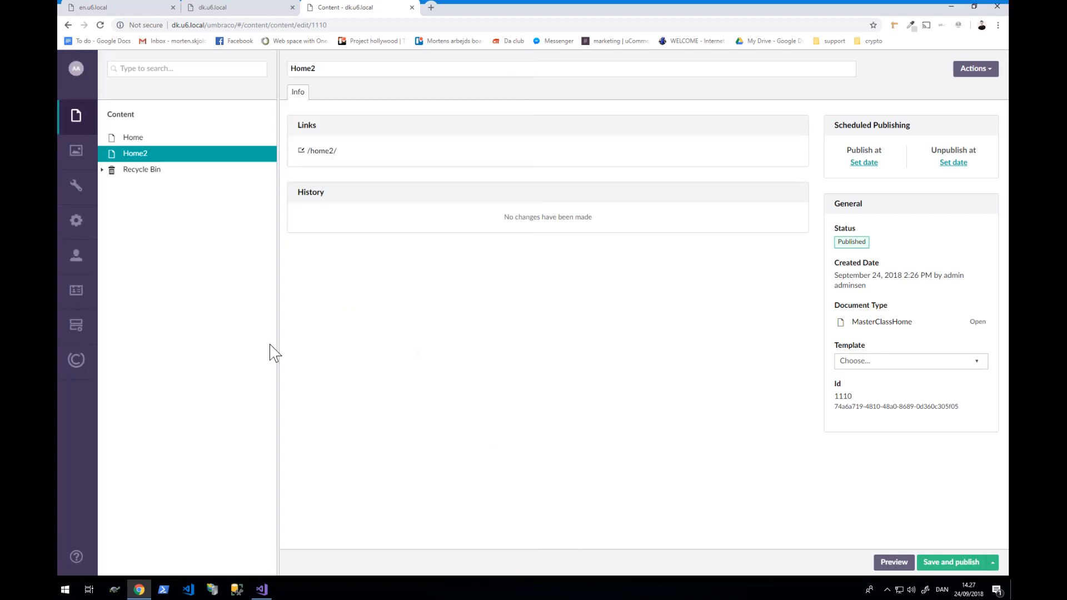
- Assign Home2 the dk.u6.local domain with da-DK culture
right_click(147, 137)
click(360, 310)
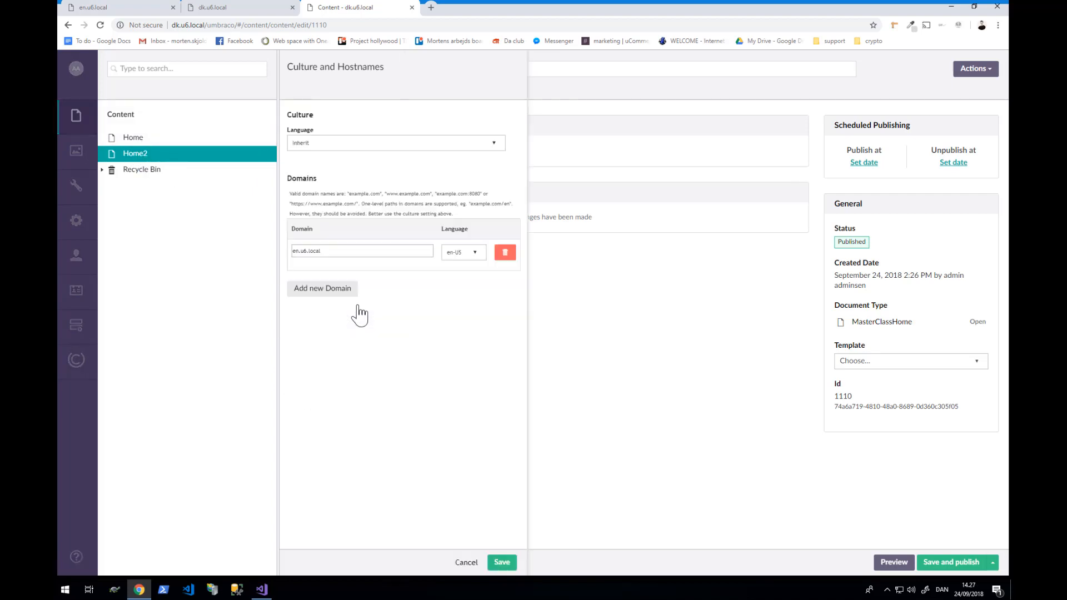
right_click(166, 156)
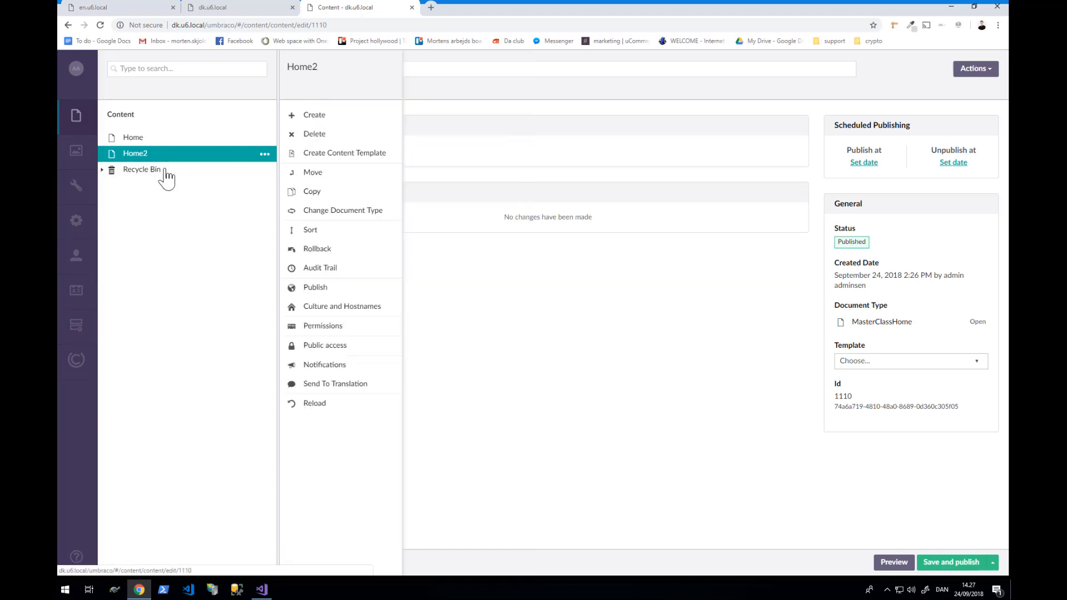
click(332, 306)
click(320, 228)
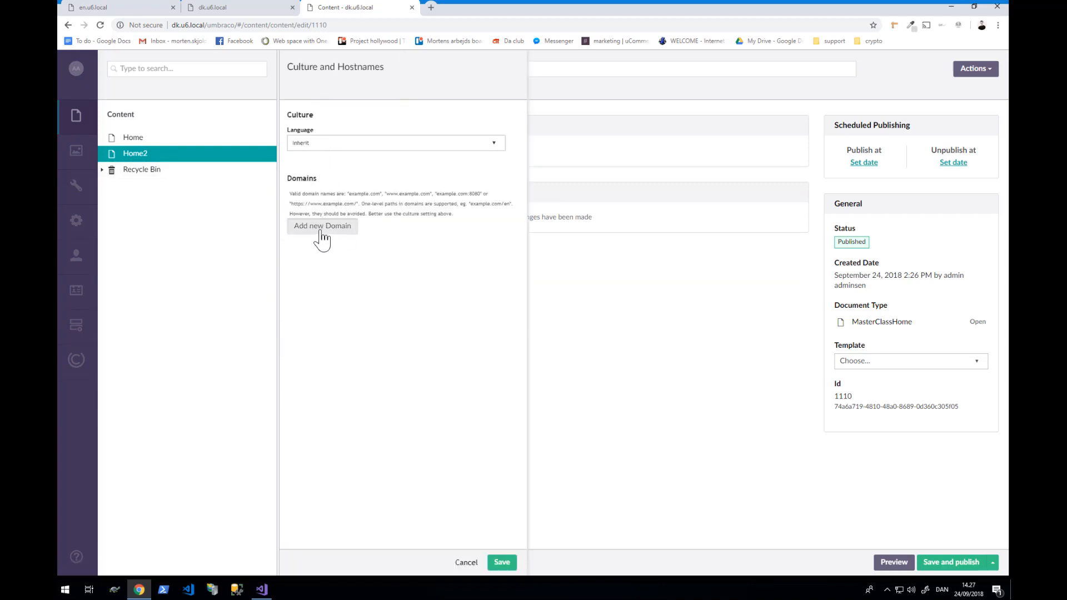
click(464, 255)
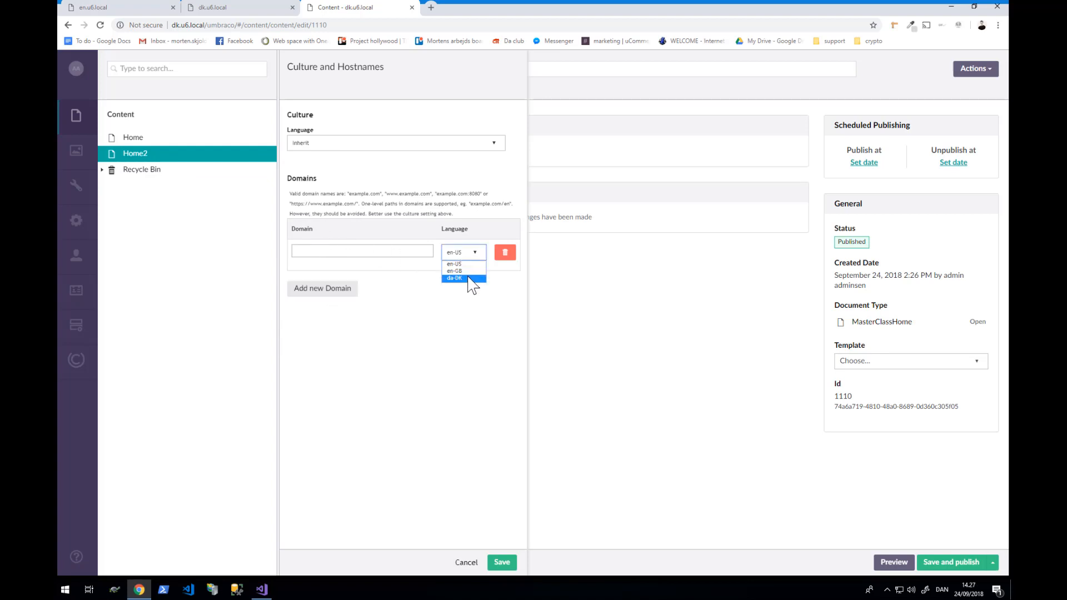
click(472, 279)
click(381, 250)
text(dk.u6.local)
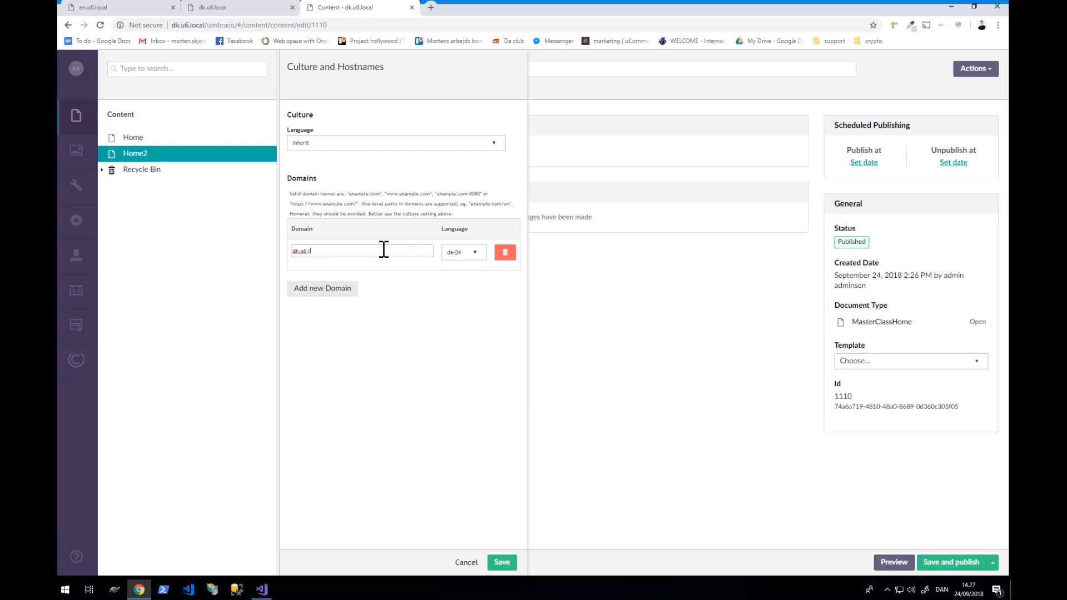
click(502, 564)
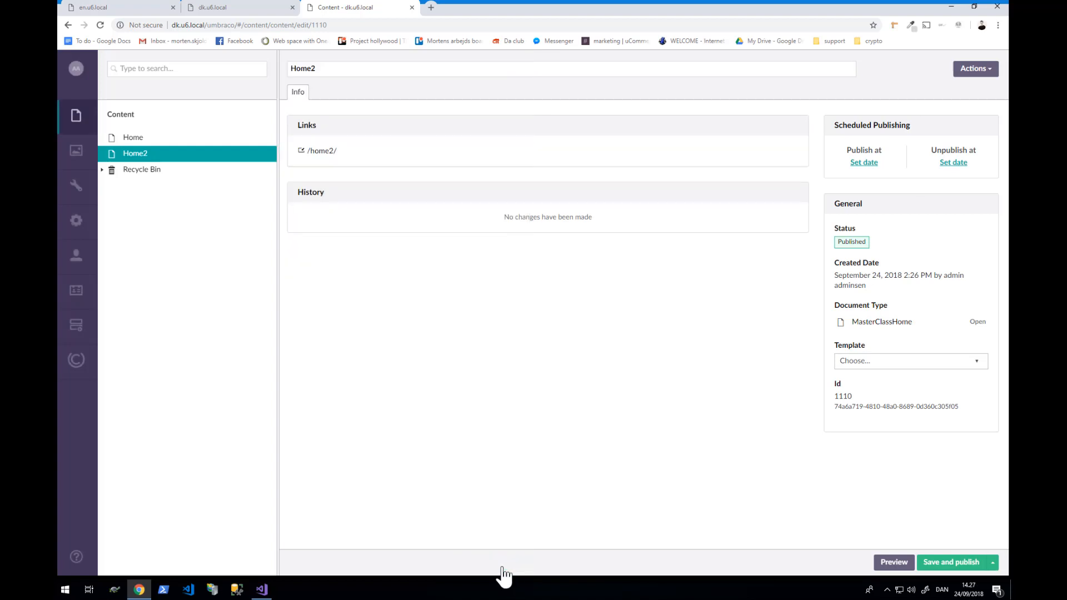
- Save and publish Home2, then Home
click(935, 564)
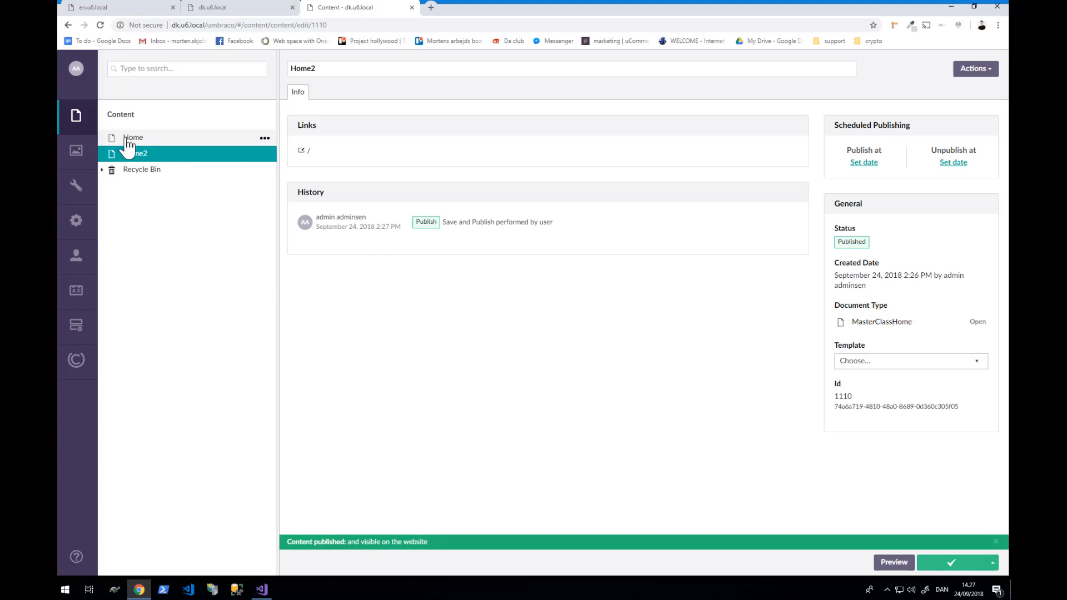
click(132, 139)
click(957, 564)
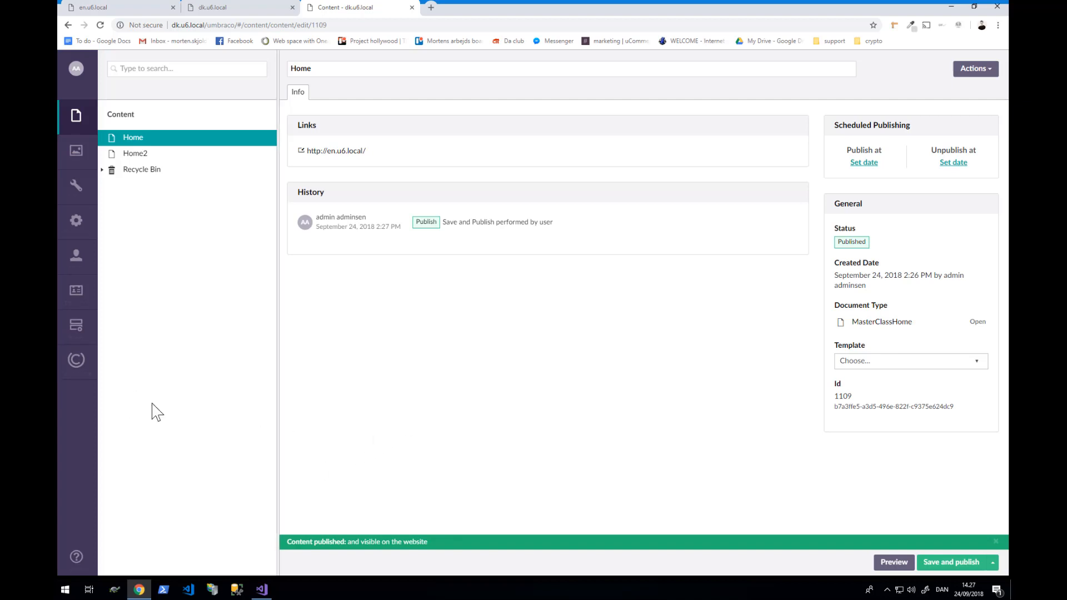
- Create the store avenue-clothing.dk with host name dk.u6.local and save it
click(77, 364)
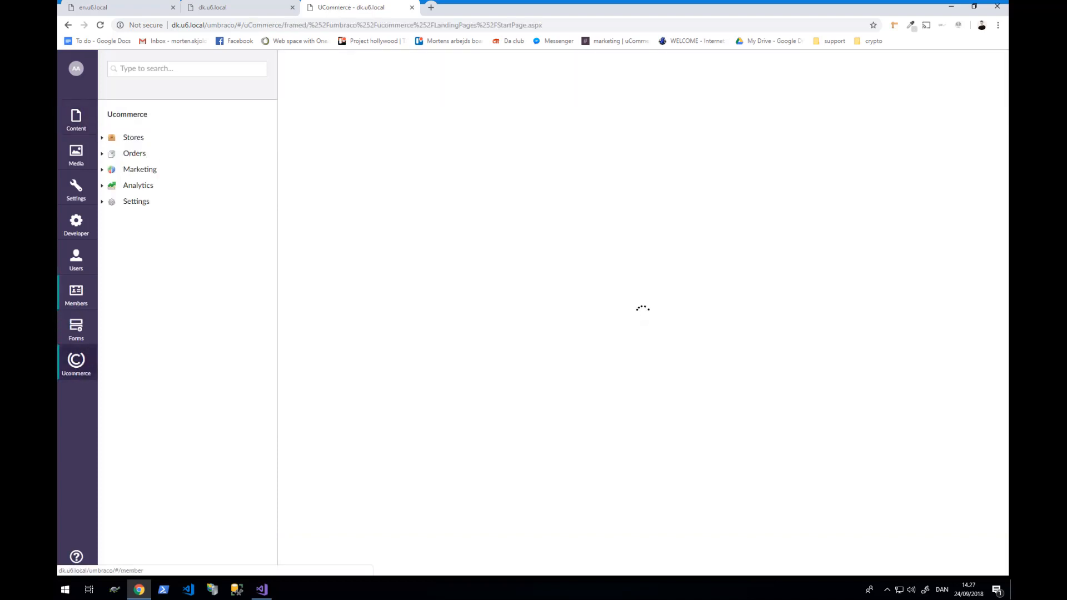
click(103, 137)
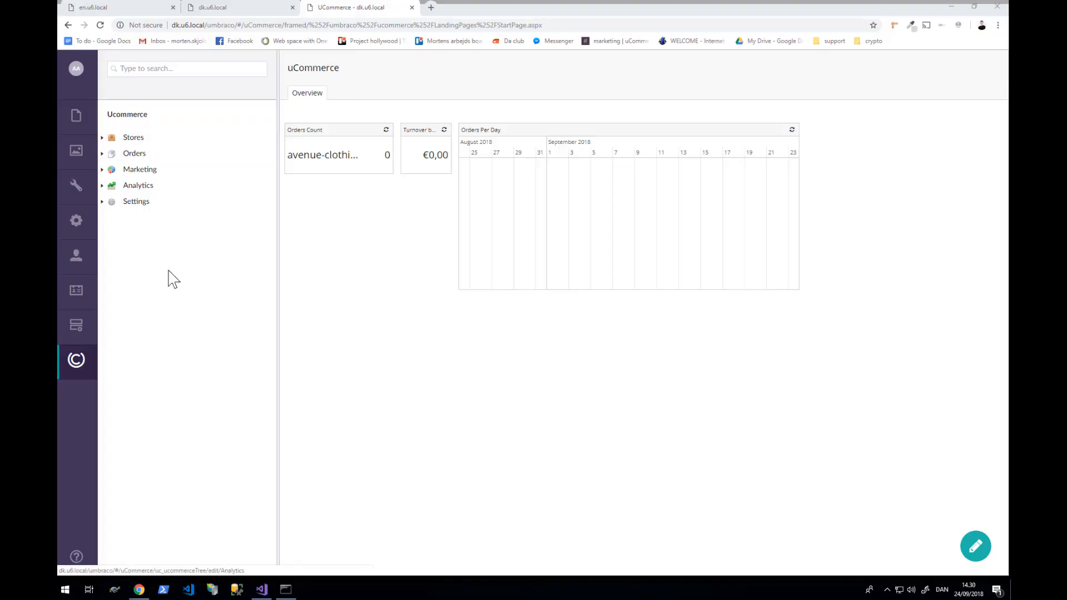
click(103, 137)
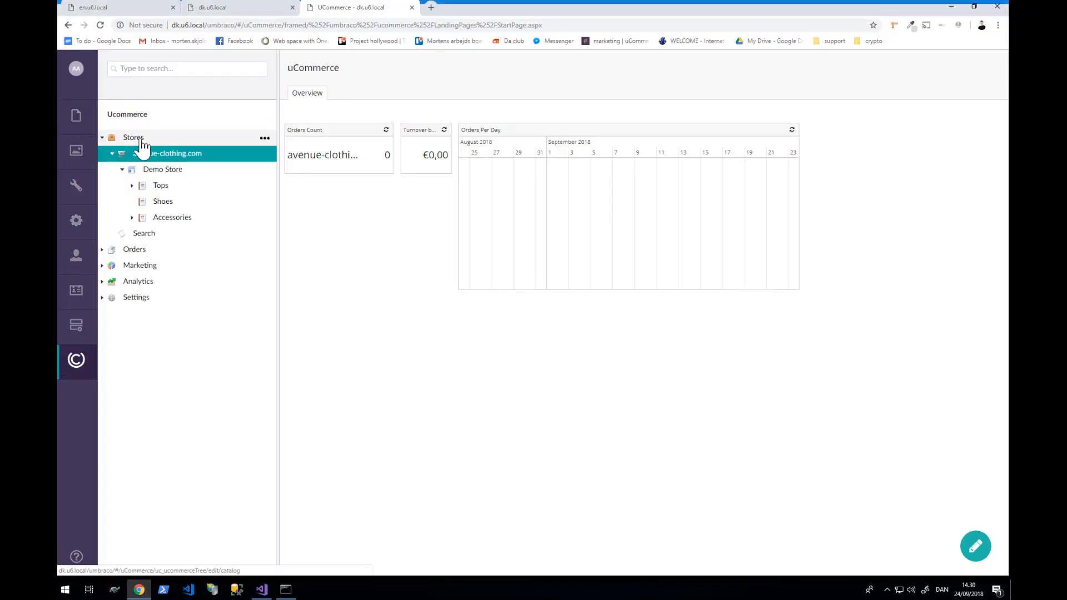
click(123, 169)
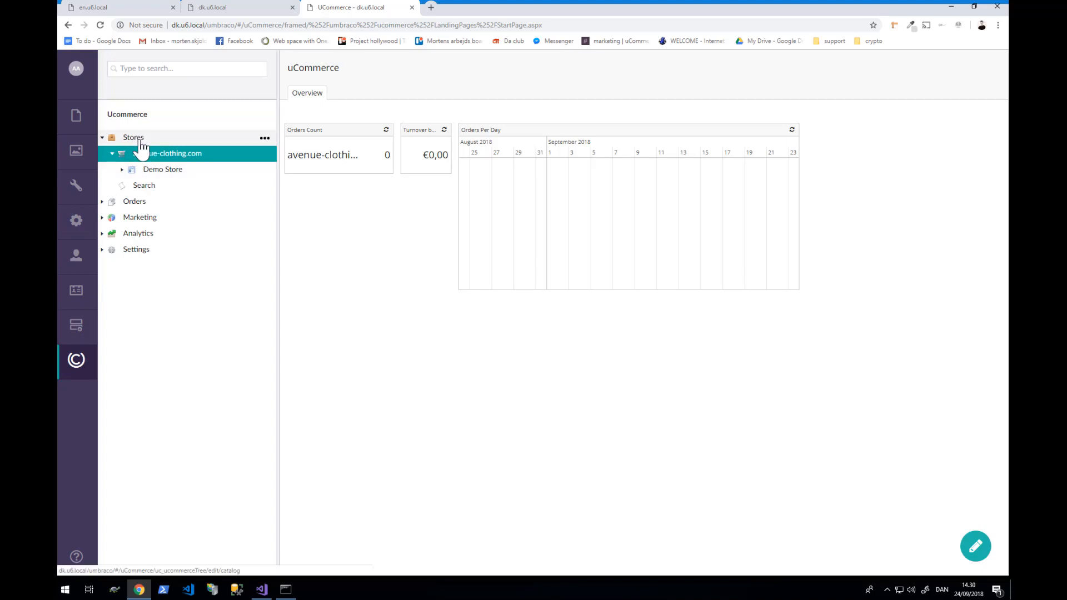
right_click(140, 142)
click(315, 115)
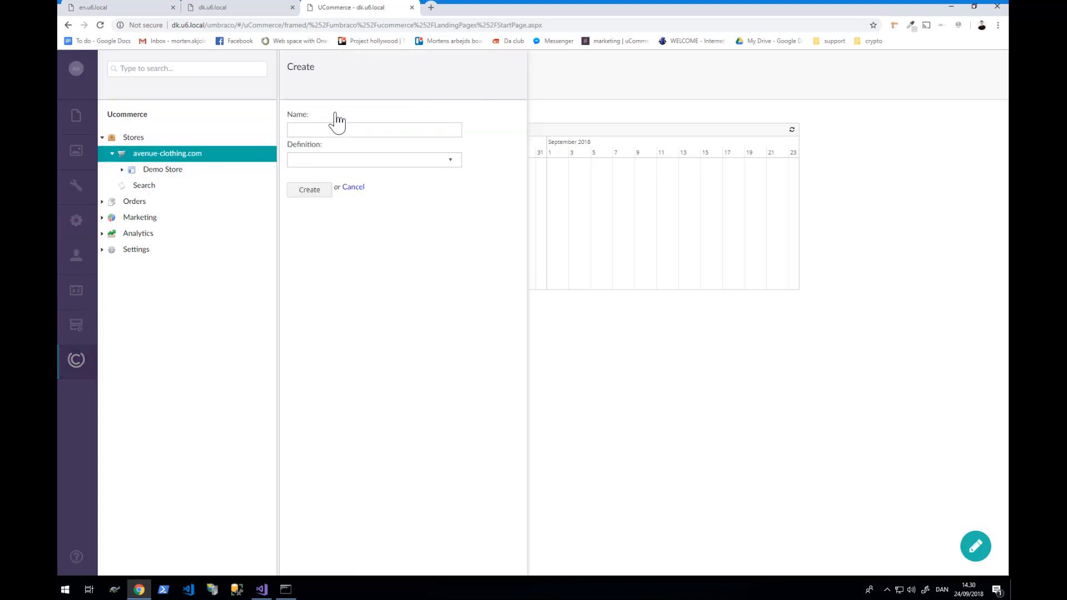
text(avenue-clothing.dk)
click(311, 189)
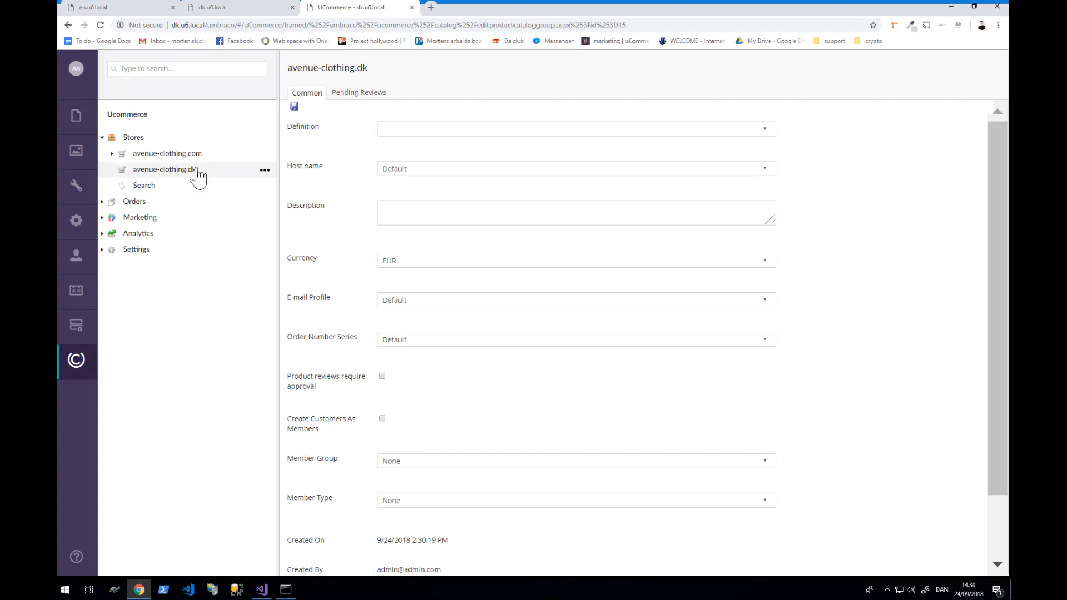
click(423, 170)
click(420, 201)
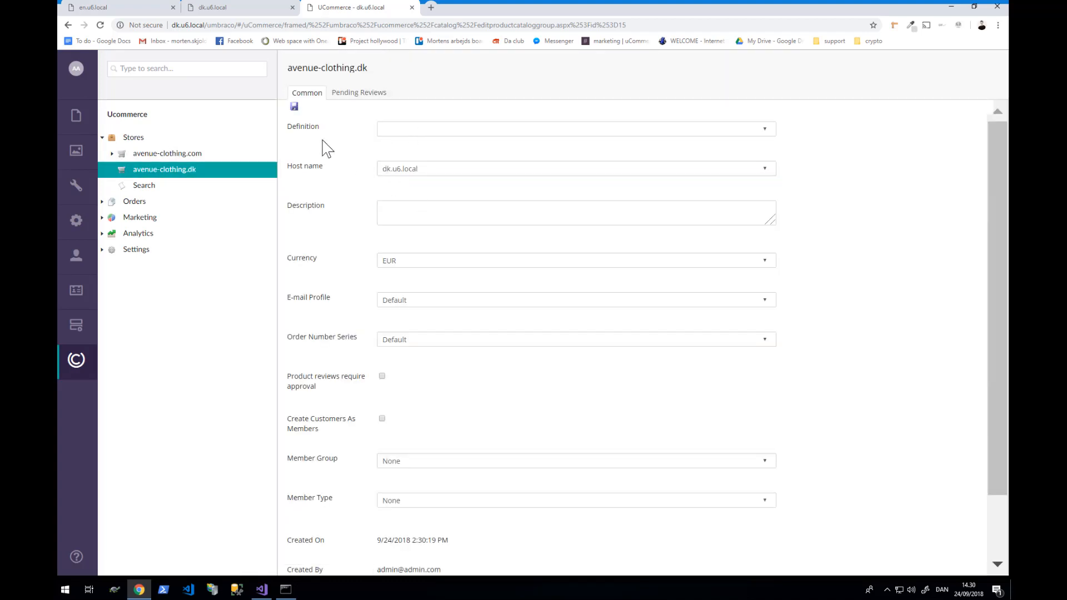
click(294, 106)
- Set the avenue-clothing.com store's host name to en.u6.local, save, and dismiss the saved notices
click(212, 153)
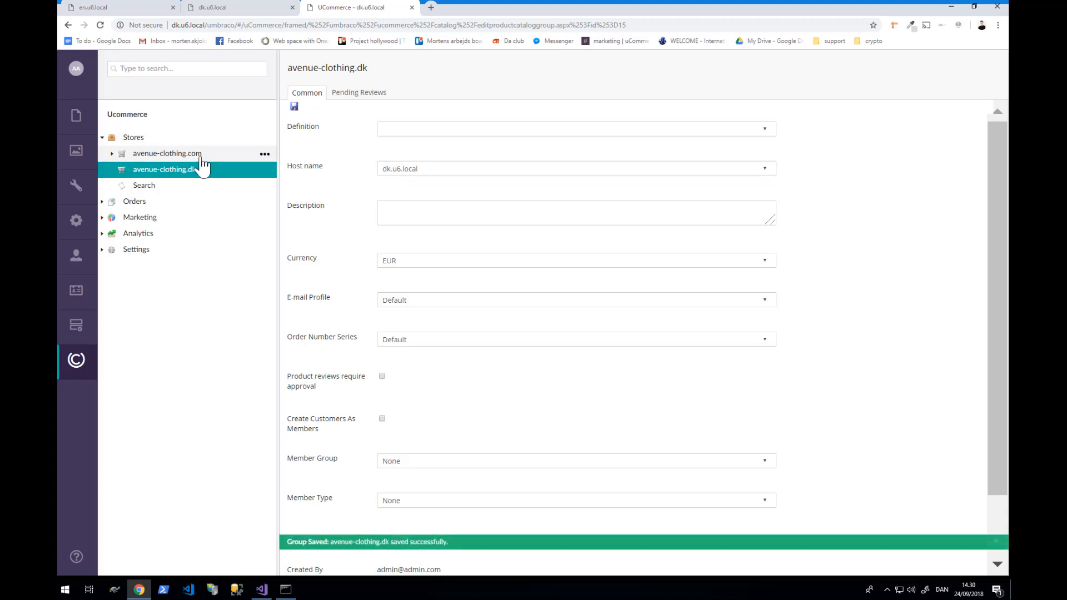
click(414, 171)
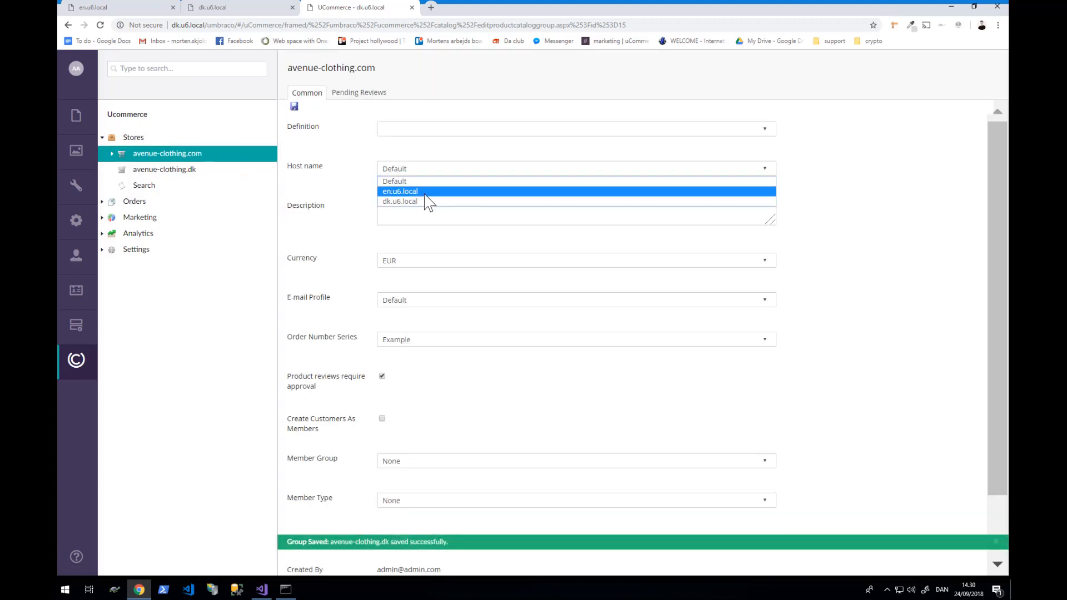
click(428, 192)
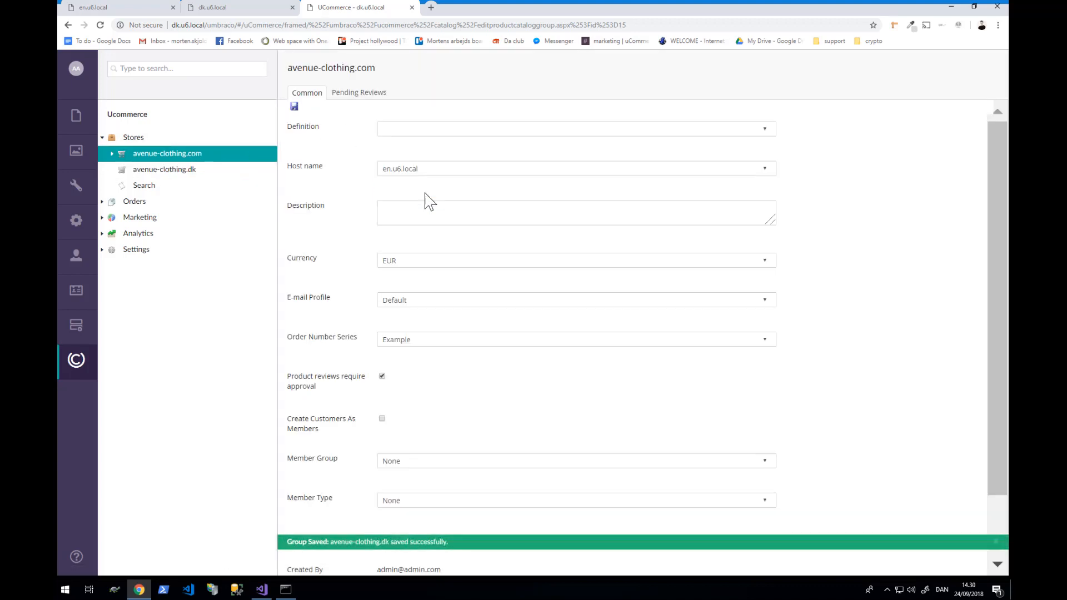
click(294, 106)
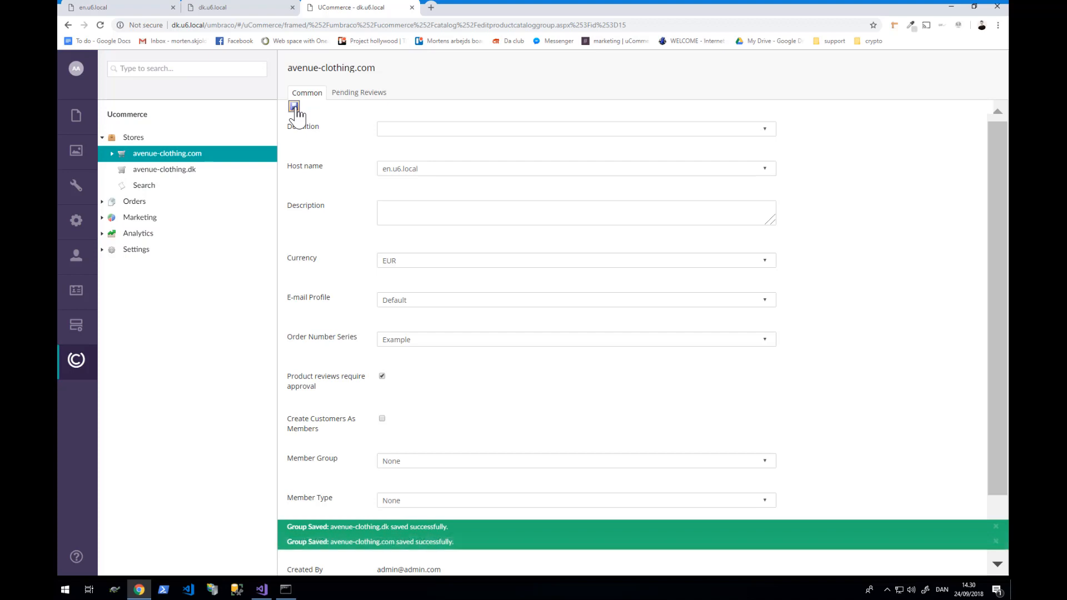
click(996, 526)
click(997, 538)
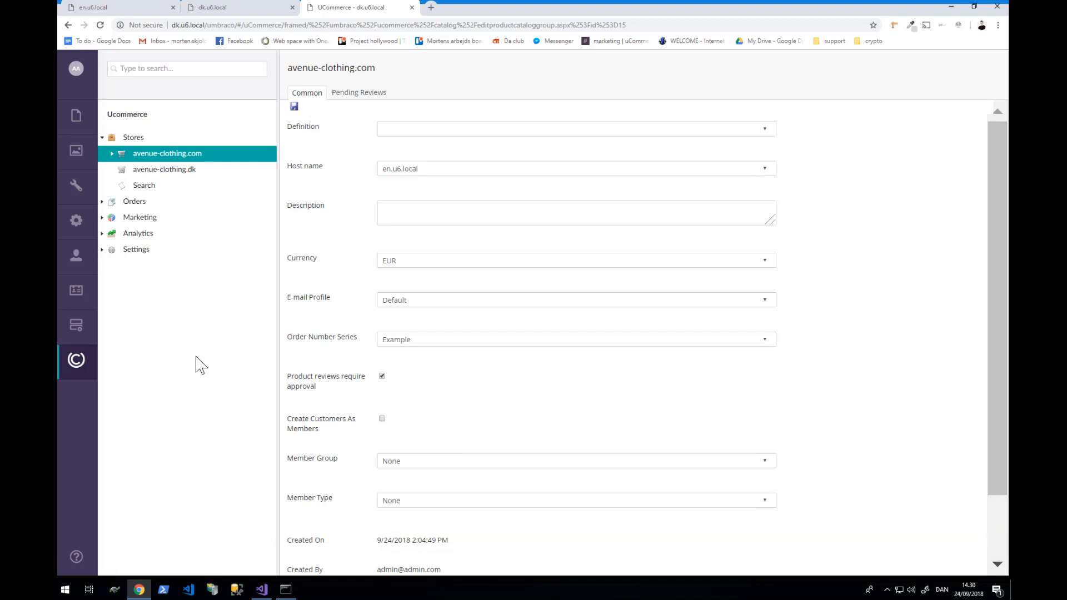
- Create a catalog named Demo-store-dk under the avenue-clothing.dk store
right_click(220, 175)
click(316, 115)
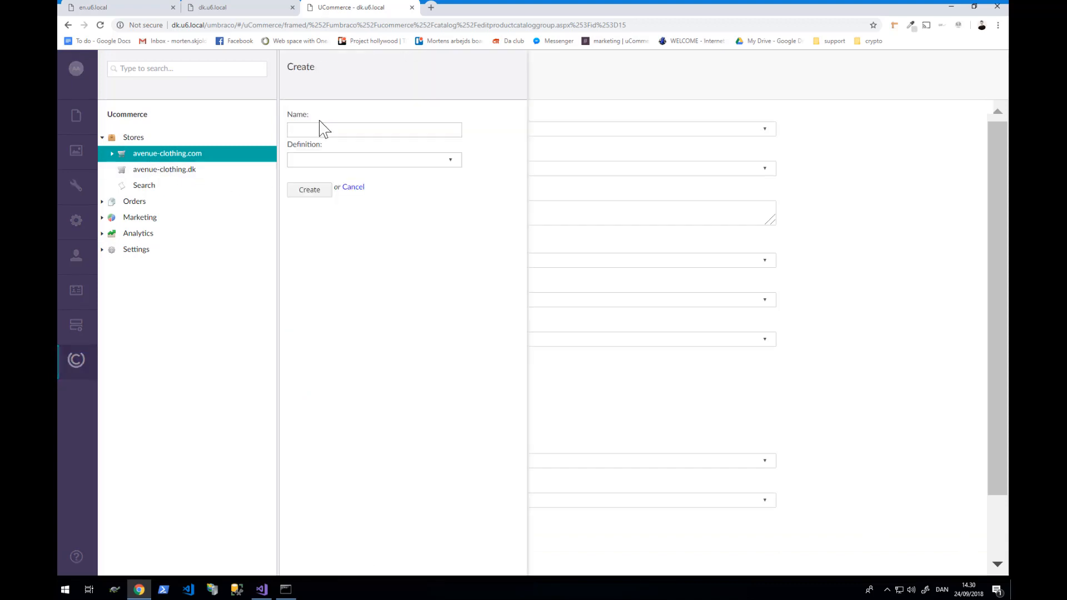
text(De-mo)
key(BackSpace)
key(BackSpace)
key(BackSpace)
text(mo-store-dk)
key(Return)
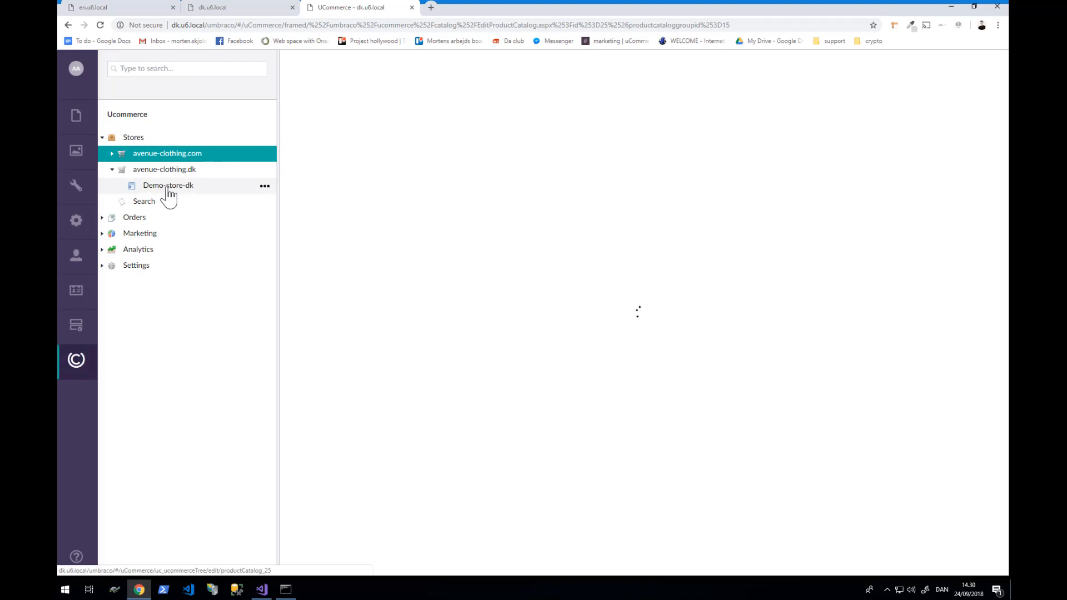
- Create a category named Tøj inside the Demo-store-dk catalog
right_click(167, 188)
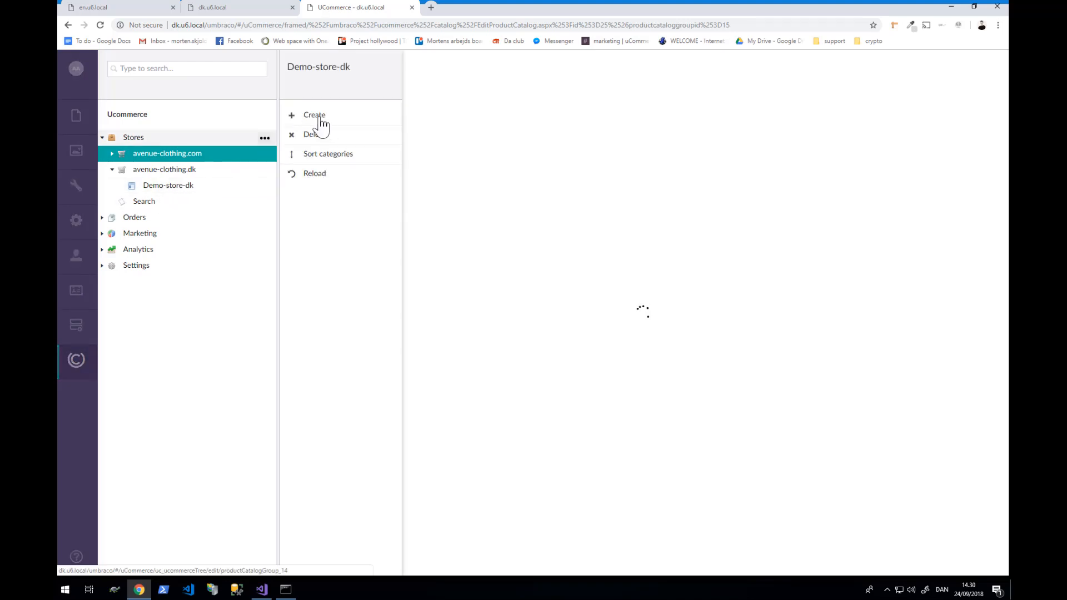
click(321, 118)
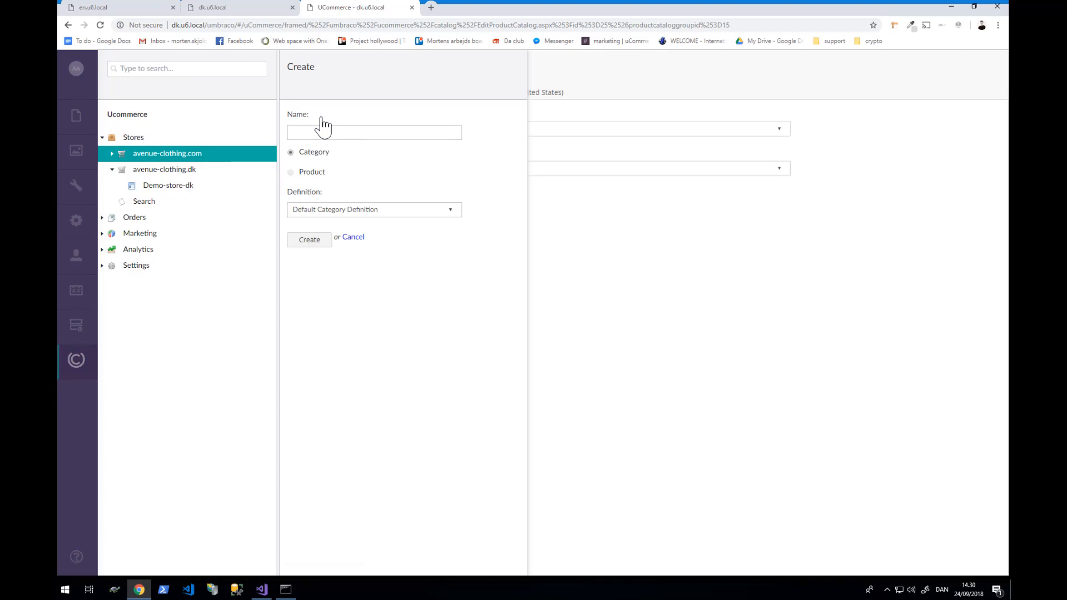
text(Tøj)
click(308, 241)
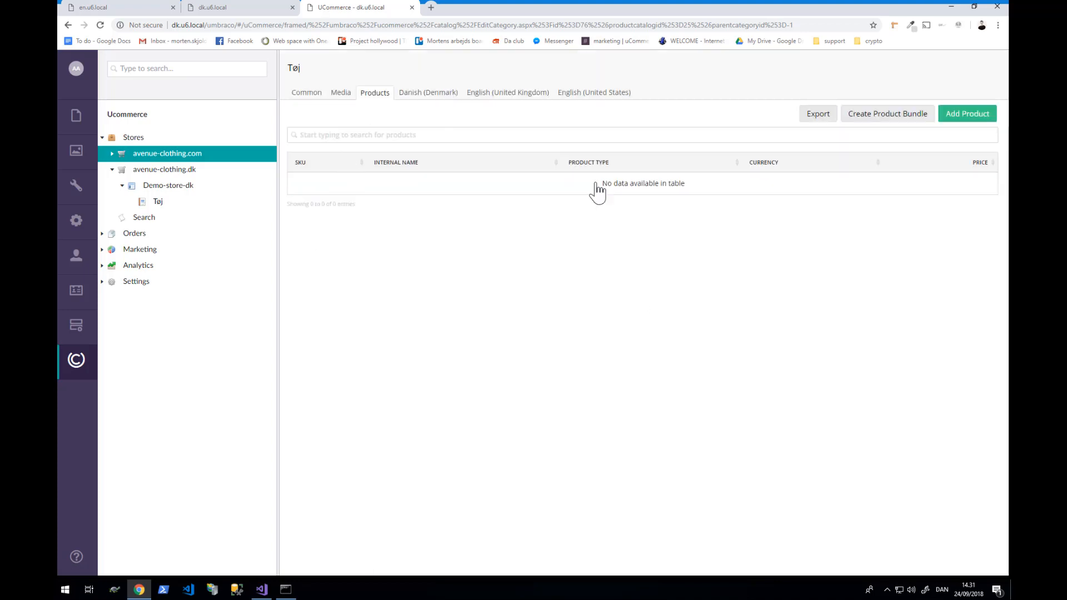
- From Demo Store > Tops > Formal, tick BWWMSFSS-LE, BKMSFSS, PMMSFSS-LE and JNMSFSS for Tøj and save
click(958, 121)
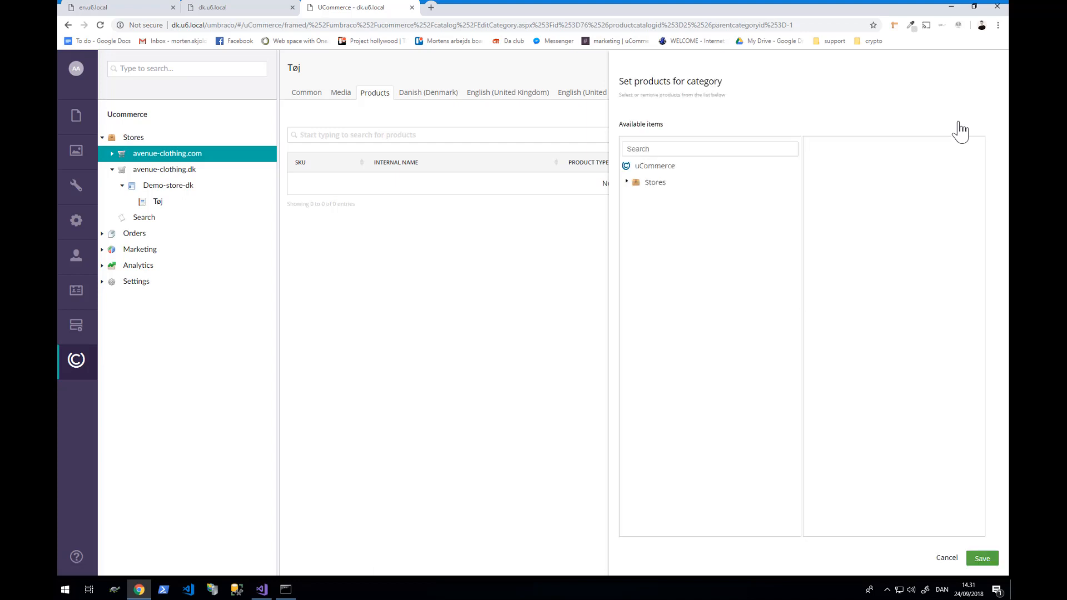
click(626, 181)
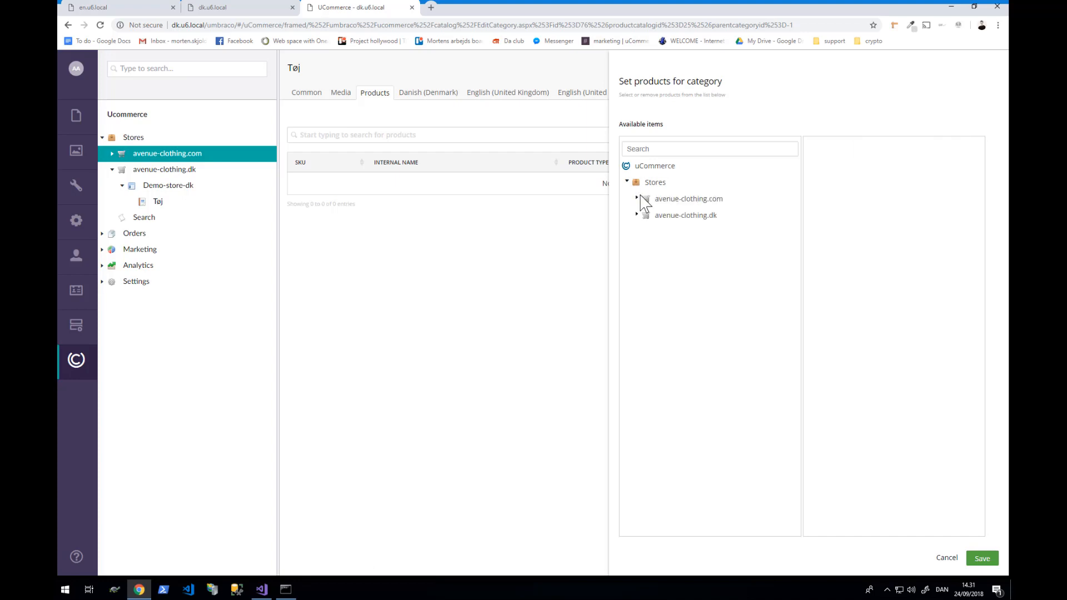
click(636, 198)
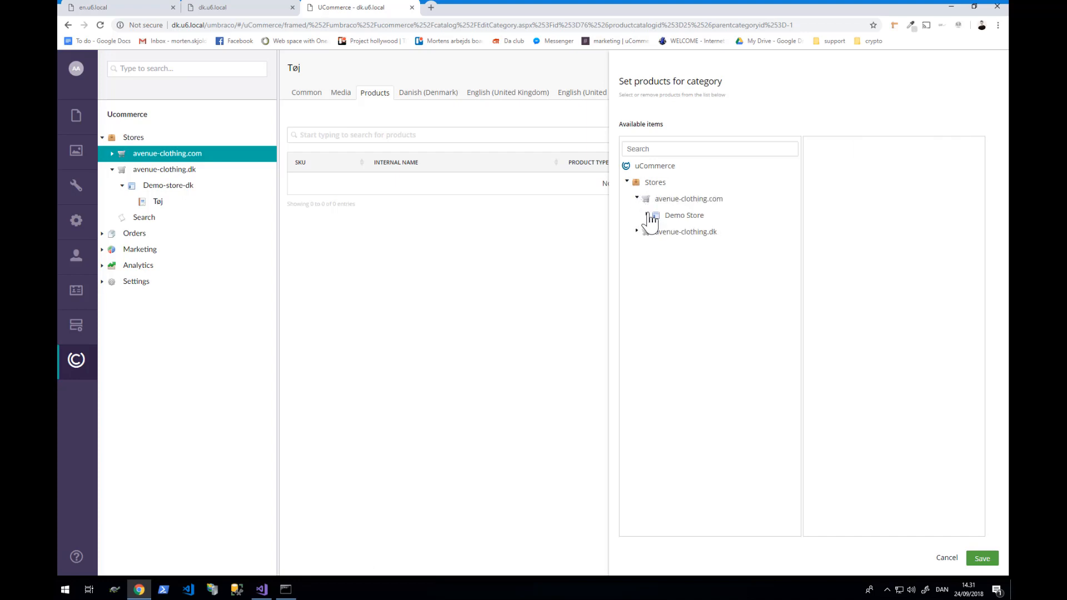
click(646, 214)
click(657, 232)
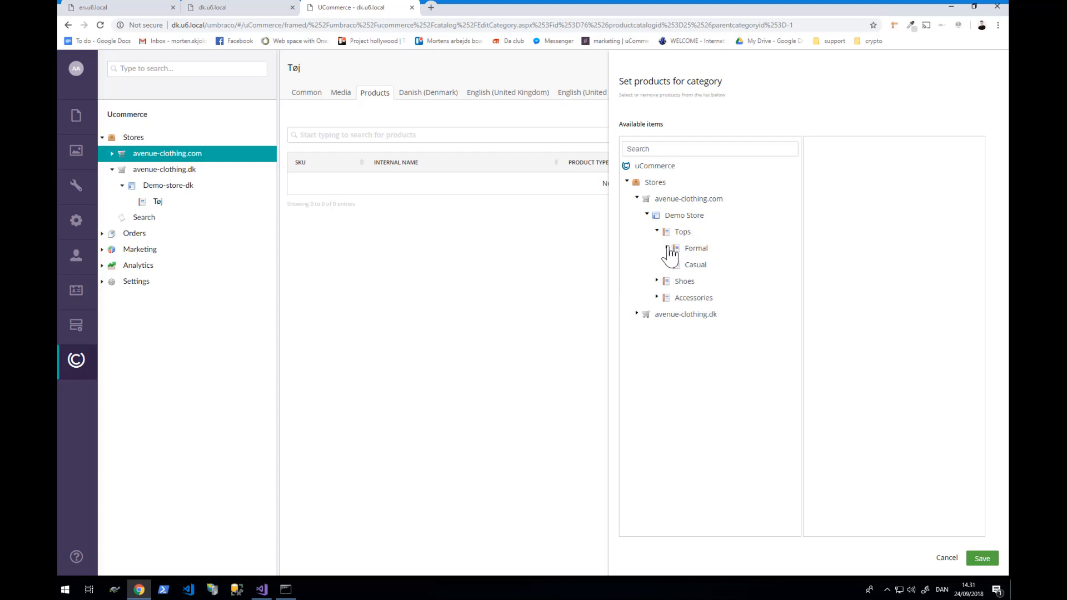
click(667, 248)
click(714, 265)
click(714, 281)
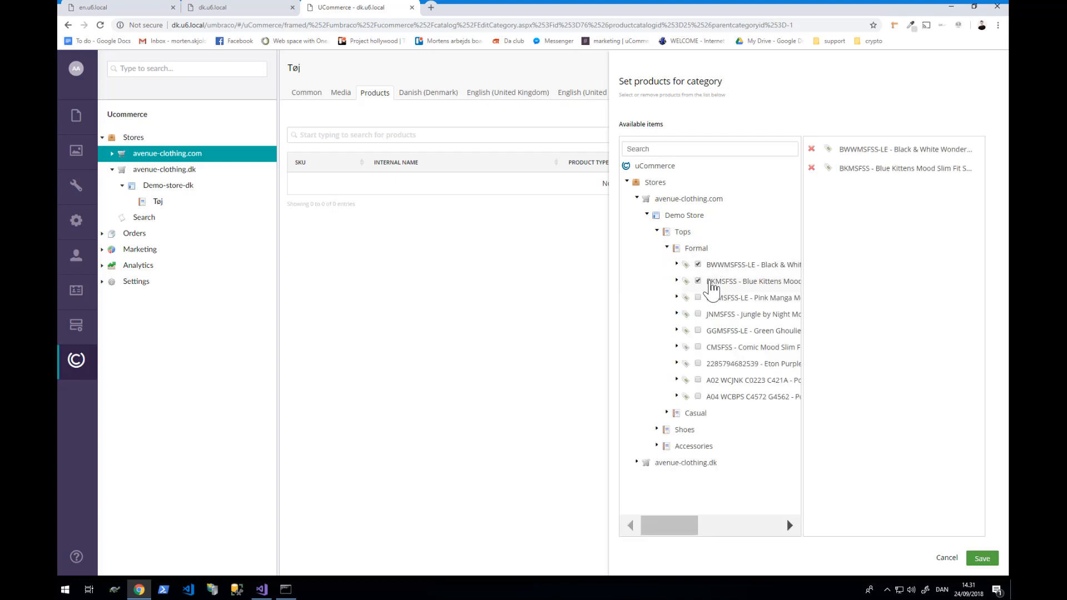
click(716, 298)
click(717, 315)
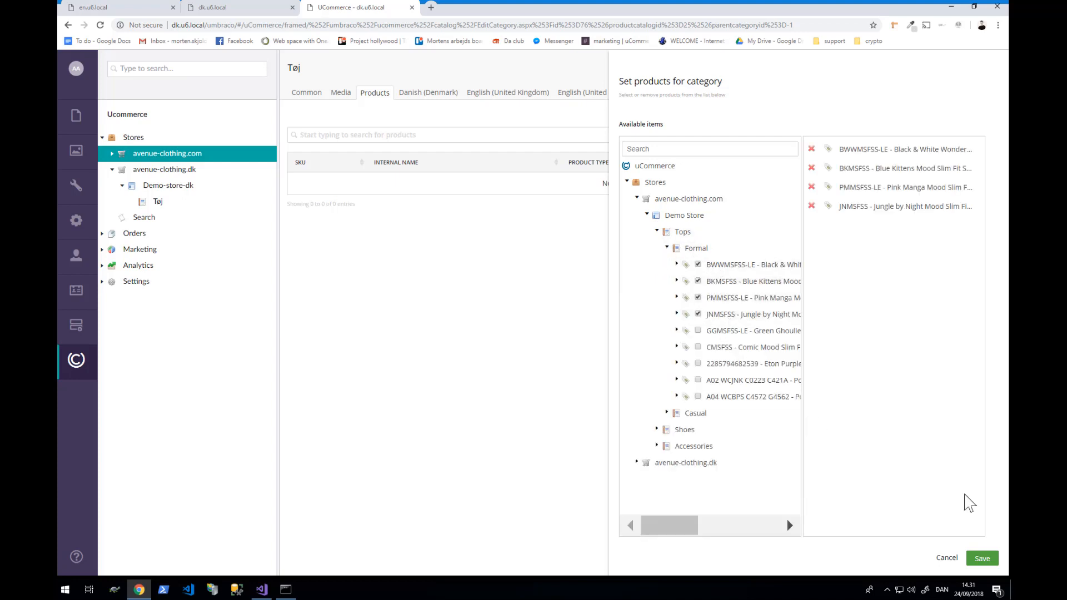
click(981, 559)
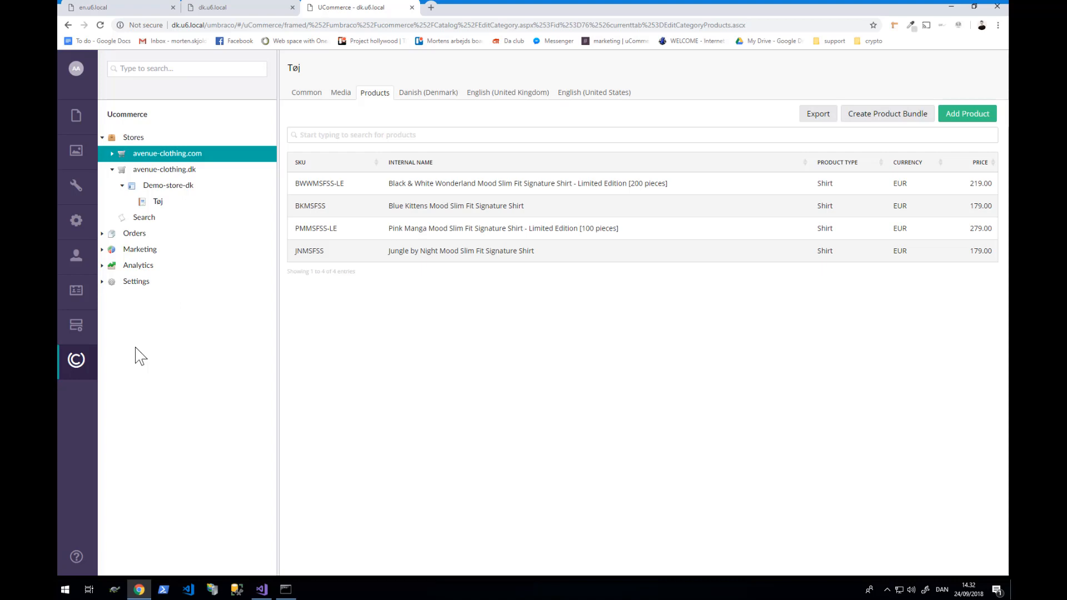
- View avenue-clothing.com, then avenue-clothing.dk's Common settings showing host dk.u6.local and currency EUR
click(191, 159)
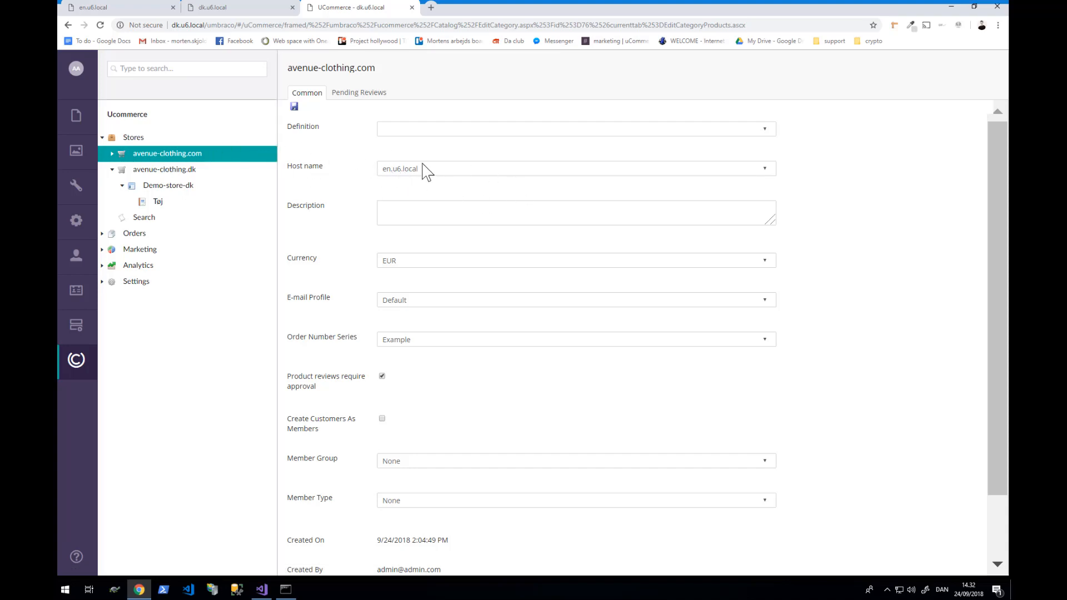
click(167, 170)
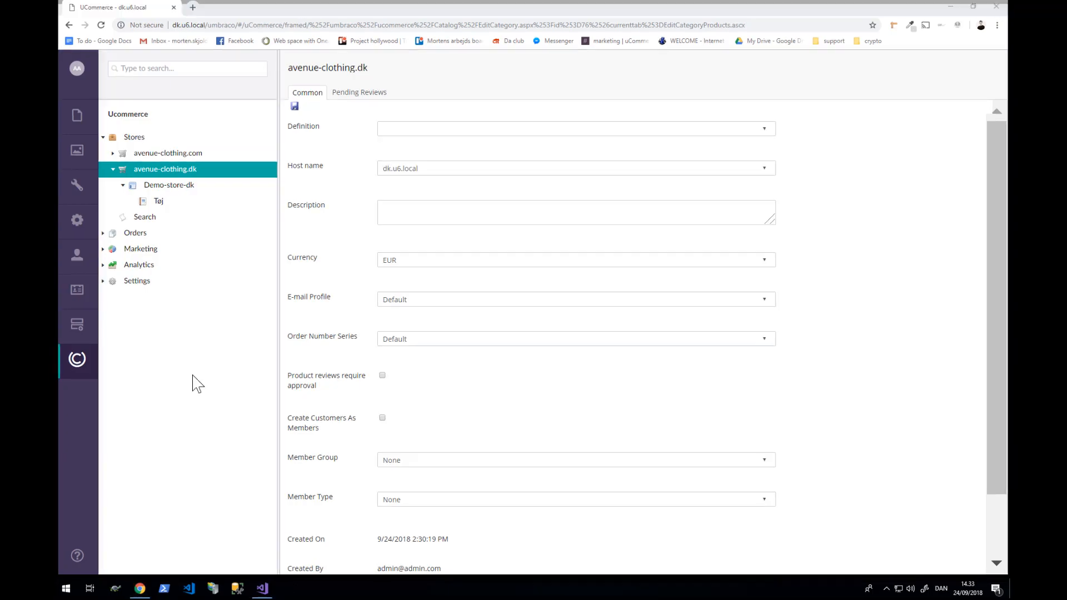
click(220, 5)
- Load the Danish storefront dk.u6.local in a new tab
click(192, 7)
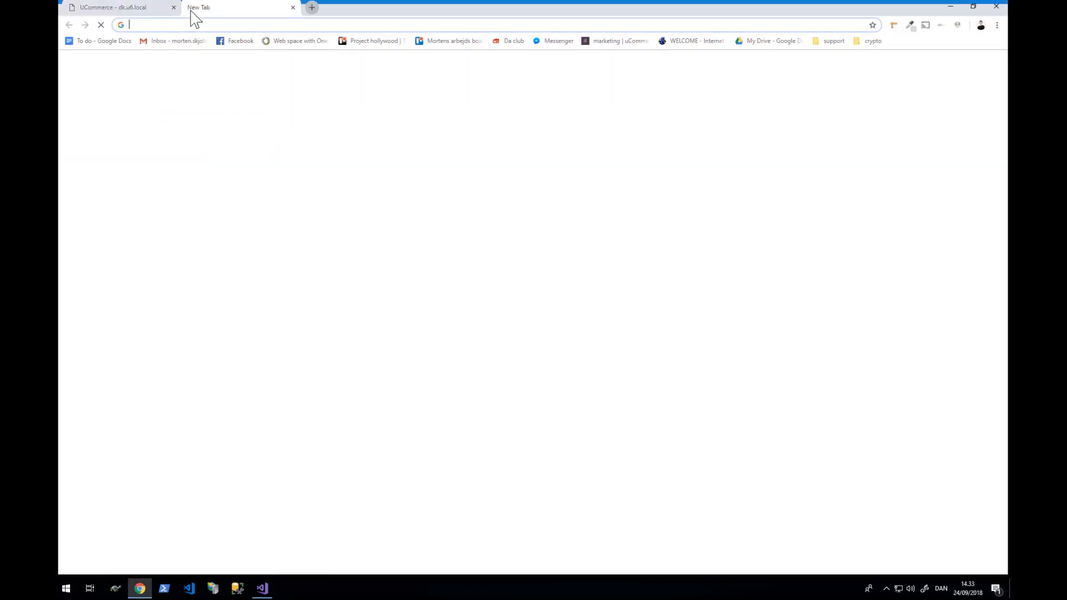
text(dk.u6.local/)
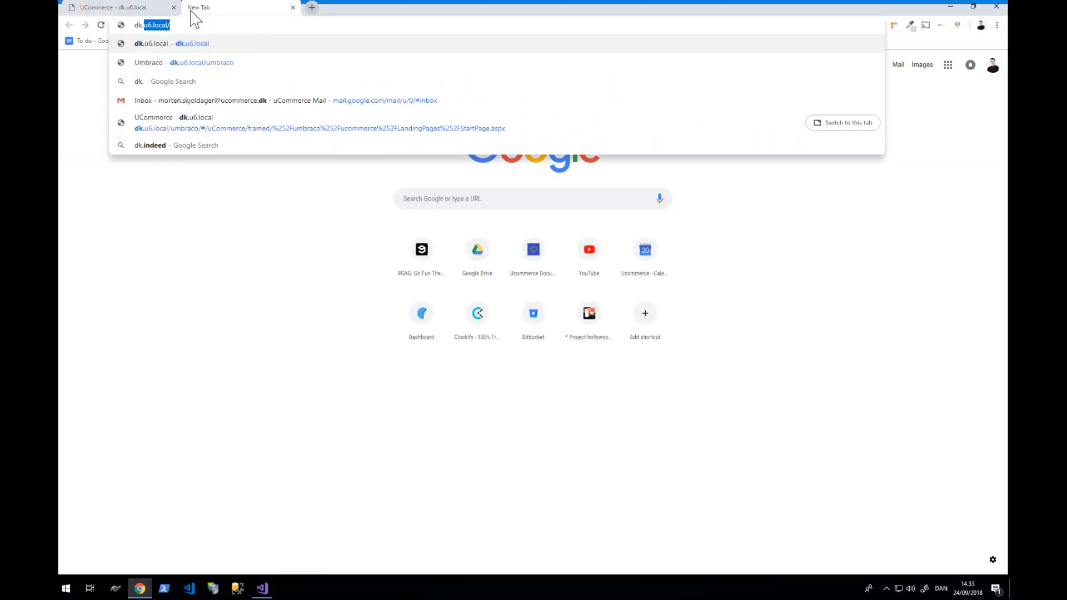
key(Return)
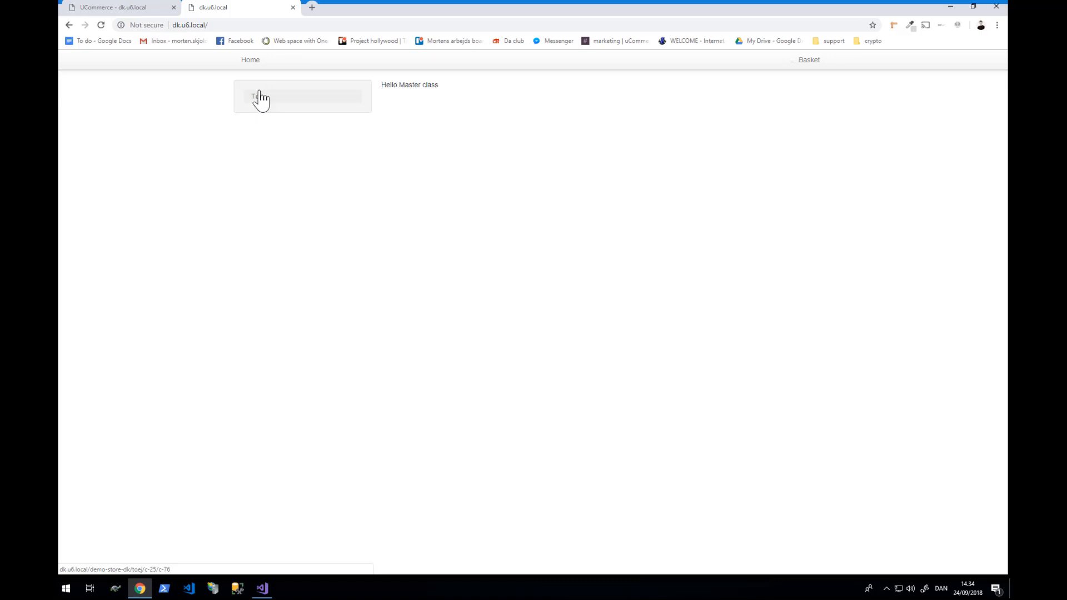
- Load the English storefront en.u6.local in another new tab
click(313, 8)
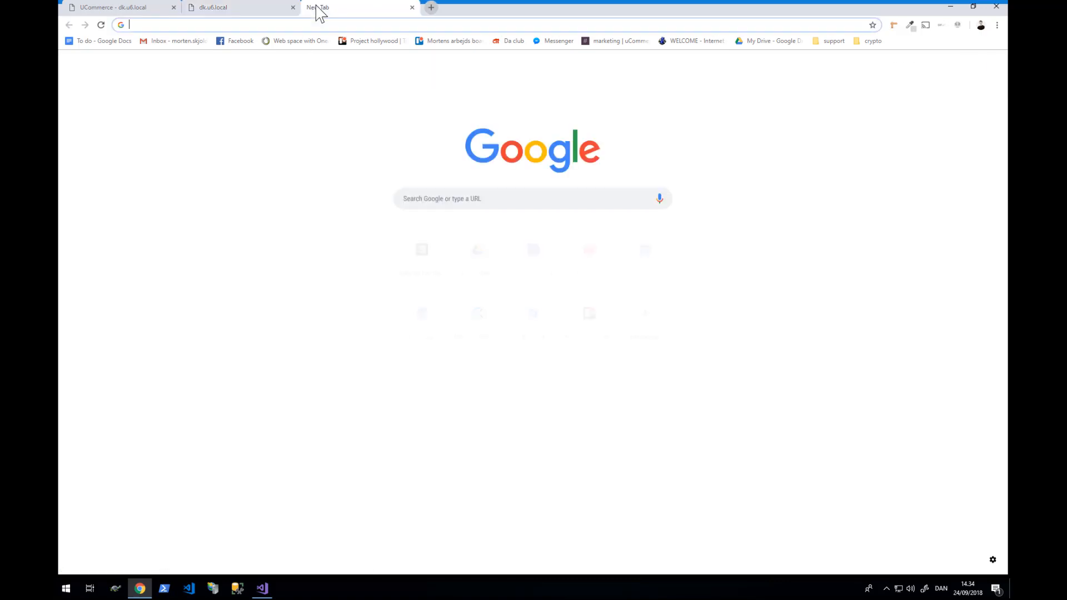
text(en.u)
key(Return)
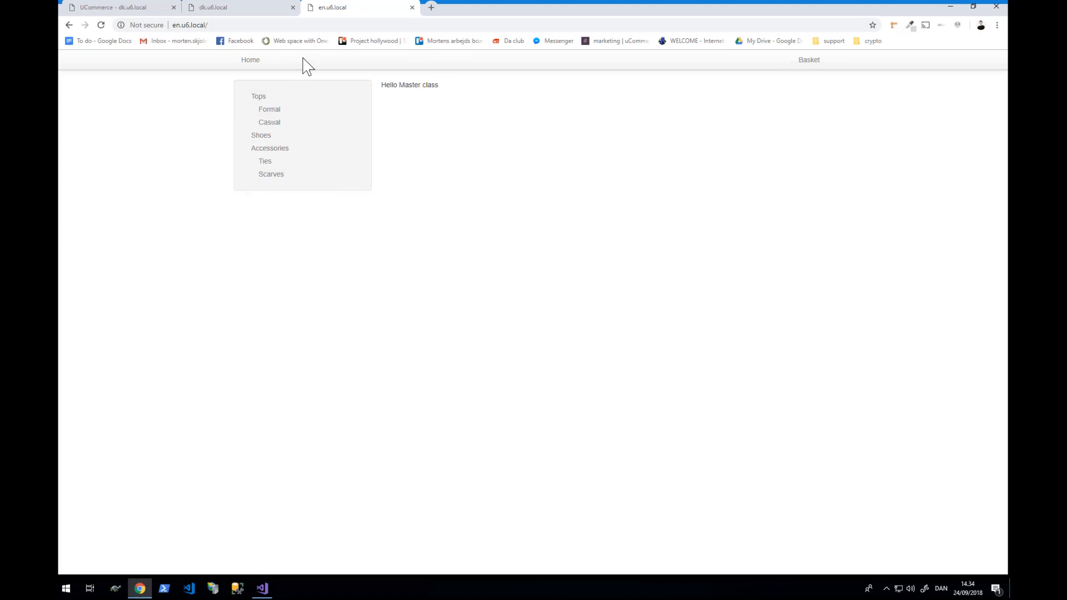
- Open the Formal category on en.u6.local and the Tøj category on dk.u6.local
click(251, 8)
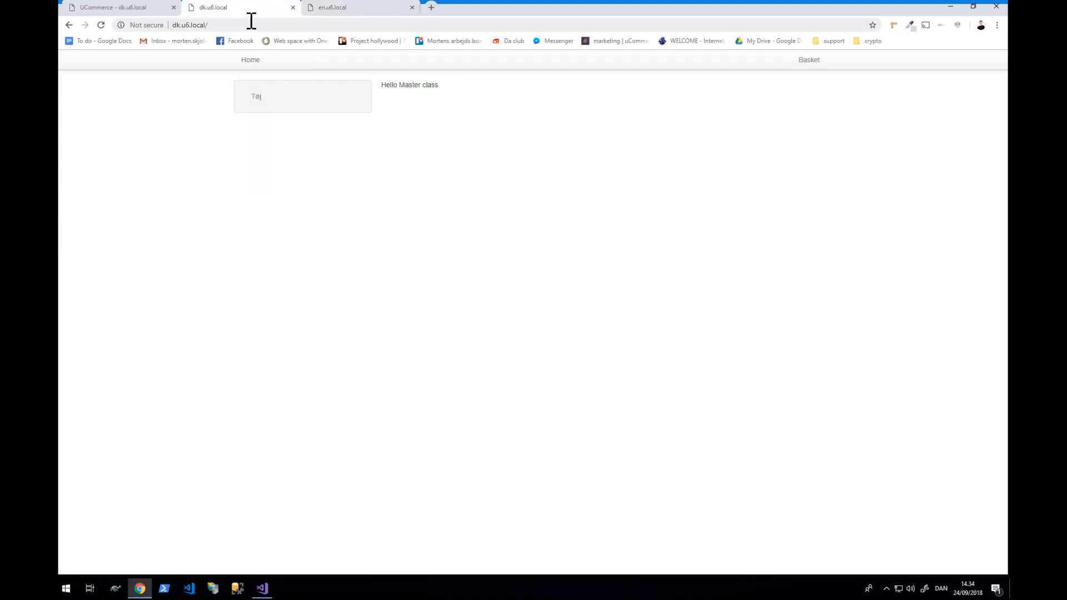
click(383, 9)
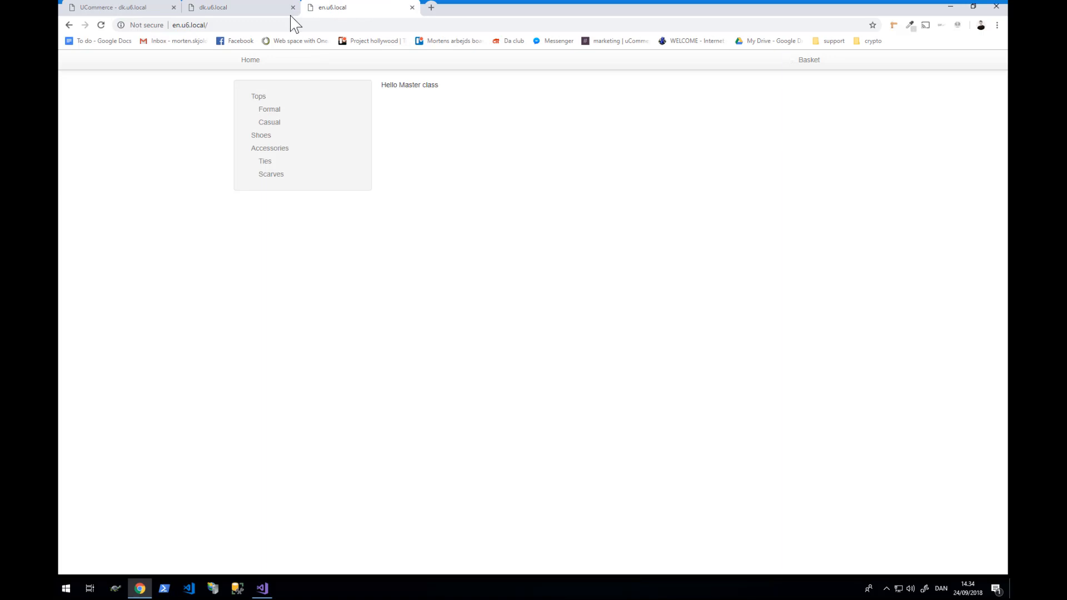
click(274, 114)
click(239, 8)
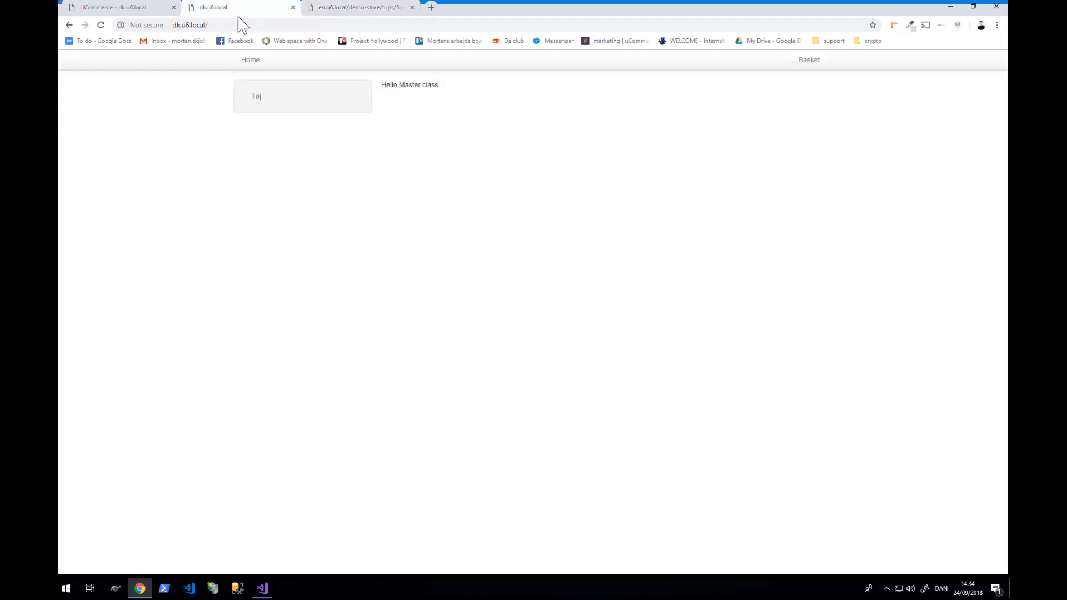
click(256, 100)
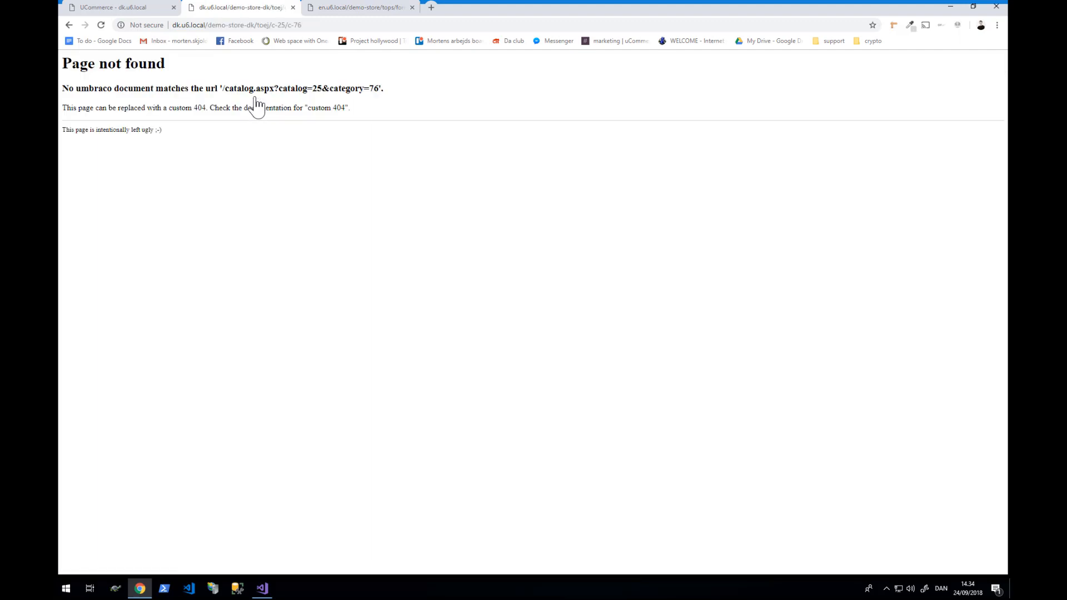
- Compare the category paths in the address bars of both Page not found errors
click(350, 10)
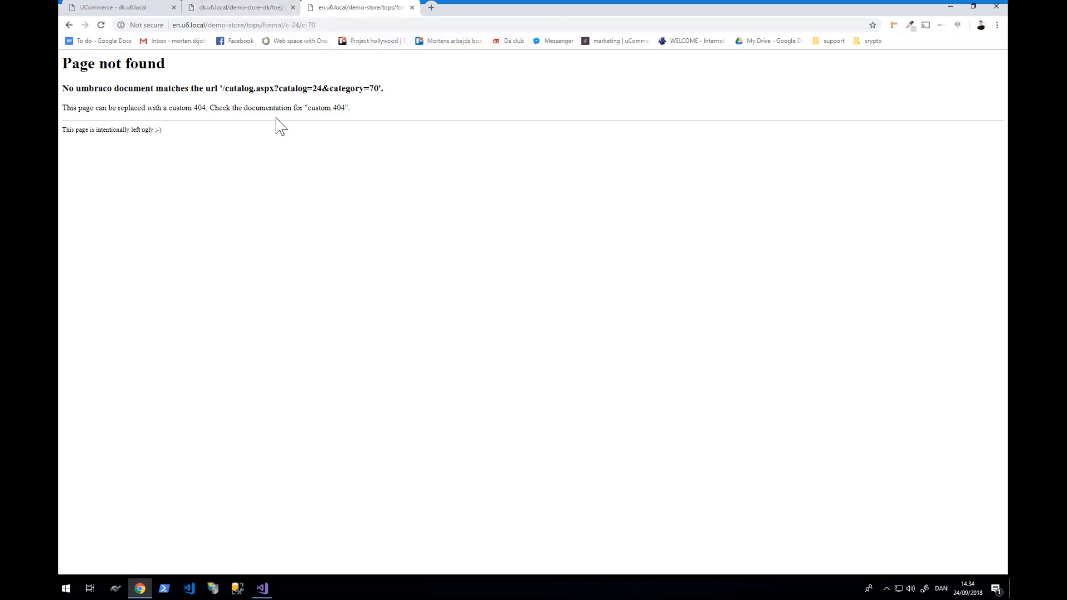
drag(210, 25, 322, 25)
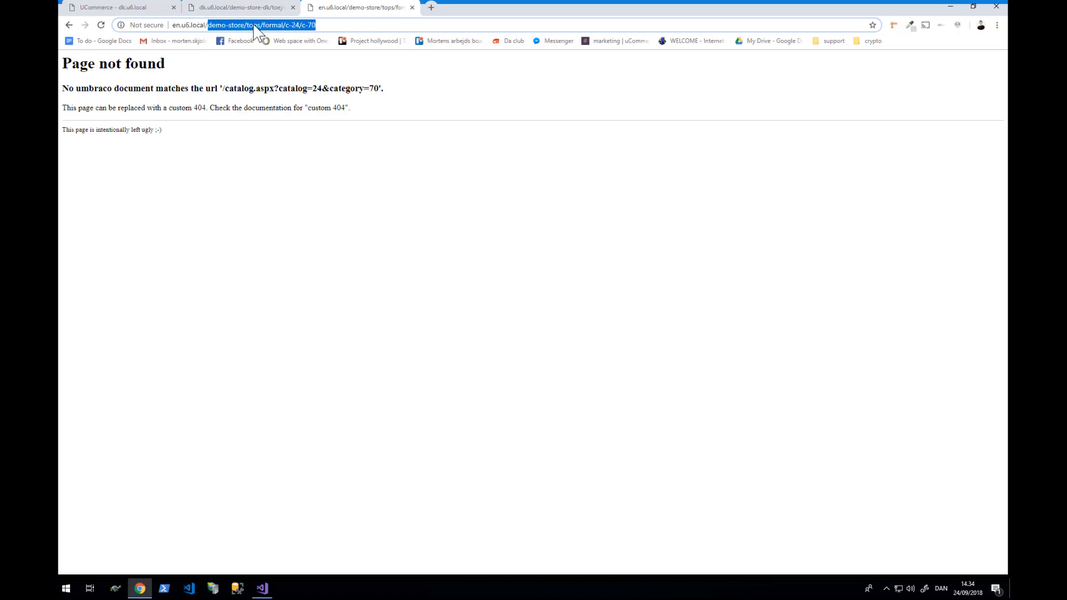
click(266, 8)
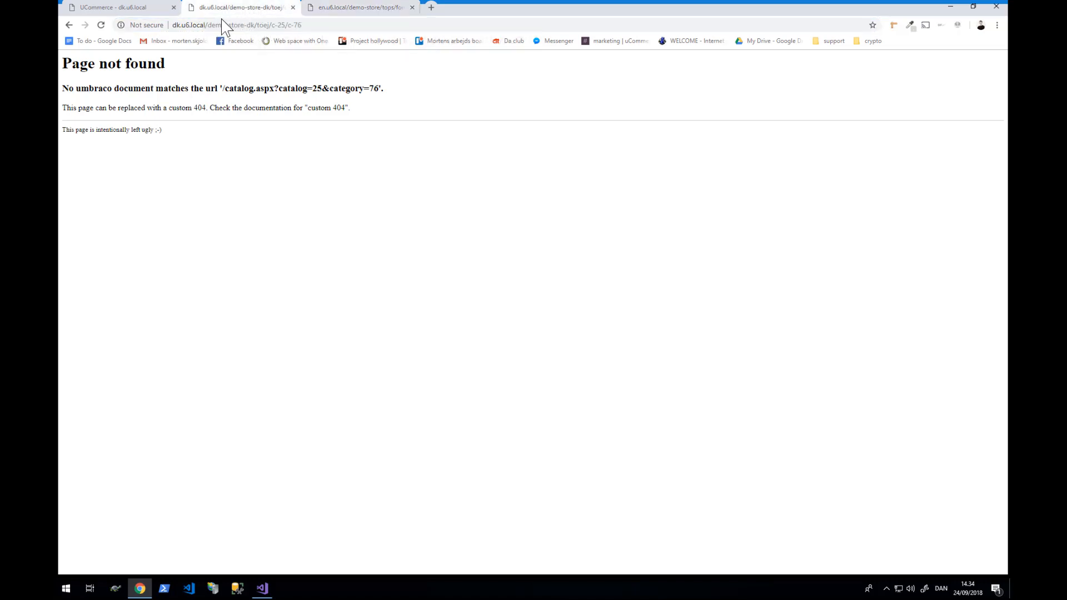
drag(208, 25, 313, 25)
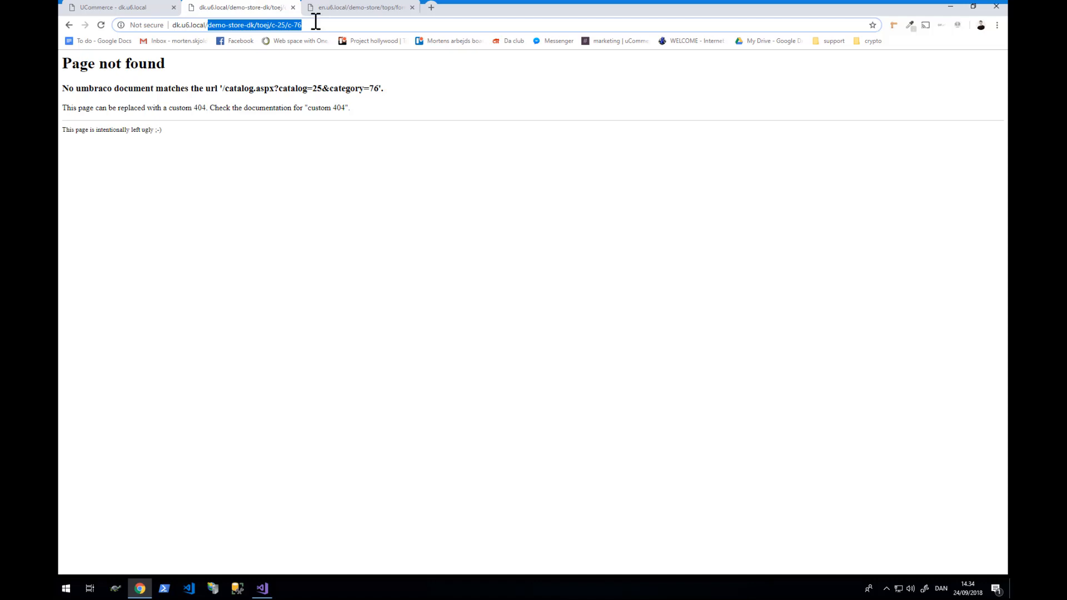
click(336, 8)
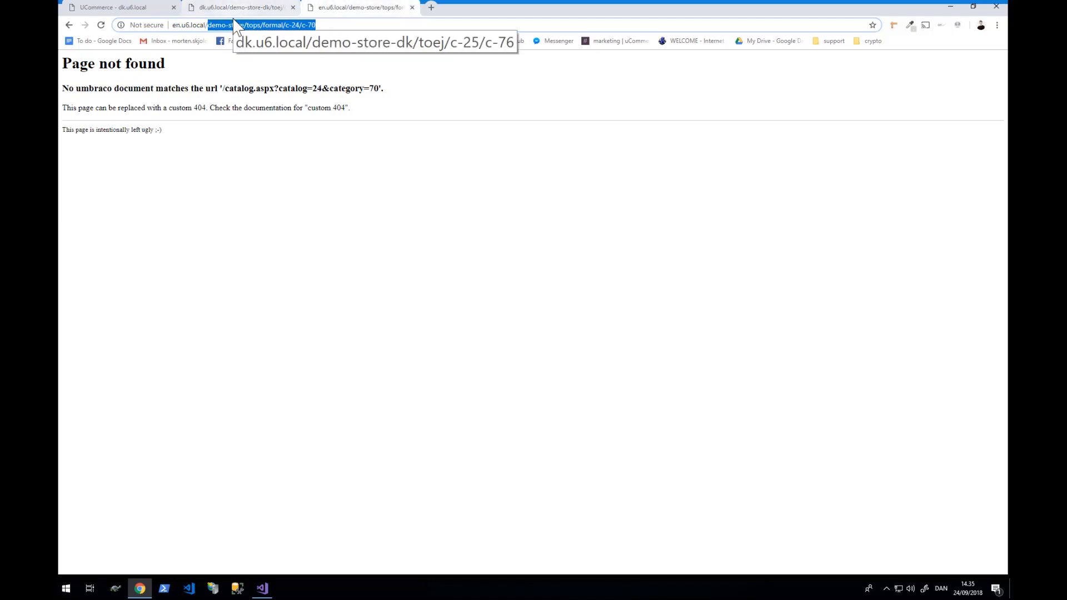
click(228, 203)
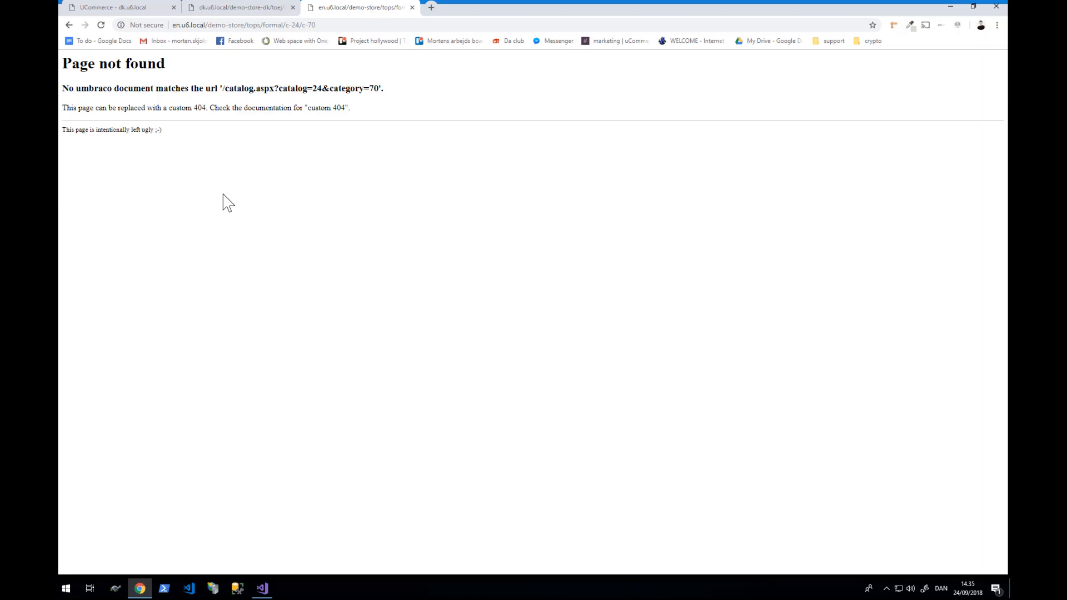
- Go back to the Danish store's home page
click(232, 12)
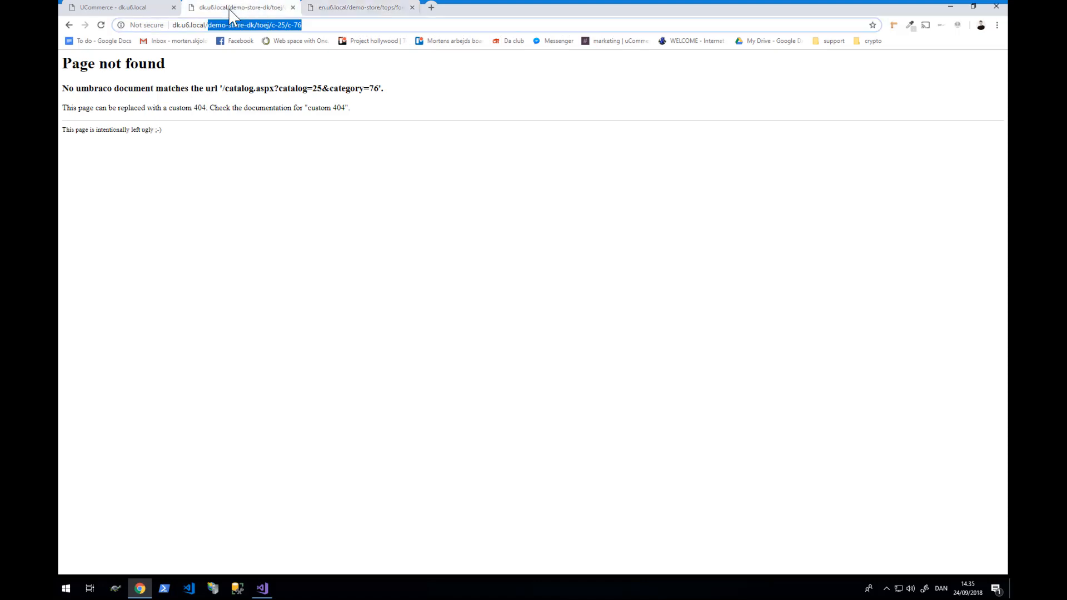
click(114, 7)
click(242, 7)
click(69, 25)
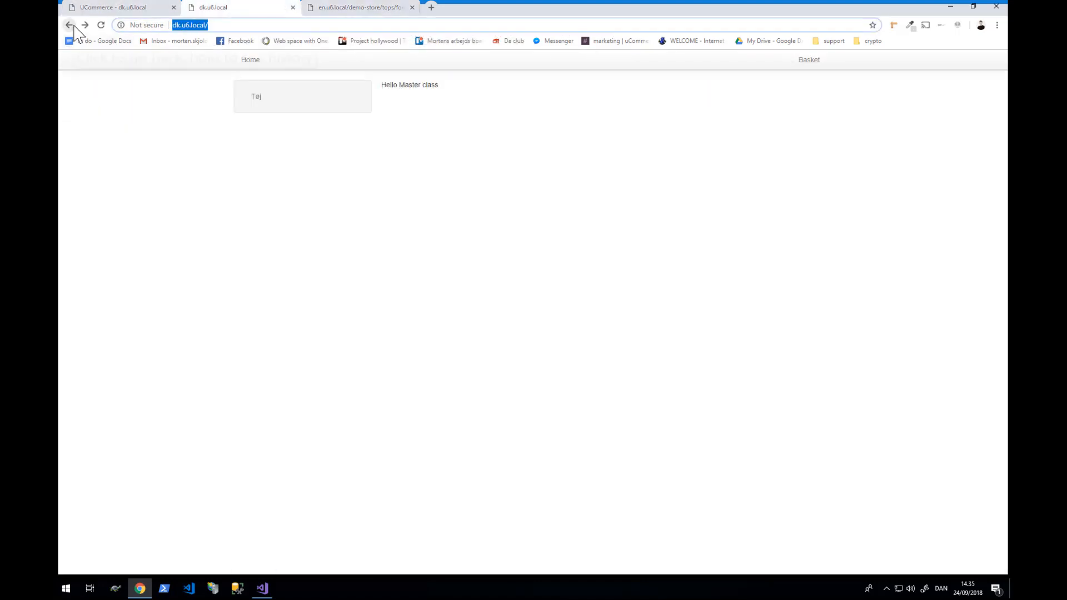
click(370, 11)
- Go back to the English storefront's home page
click(68, 25)
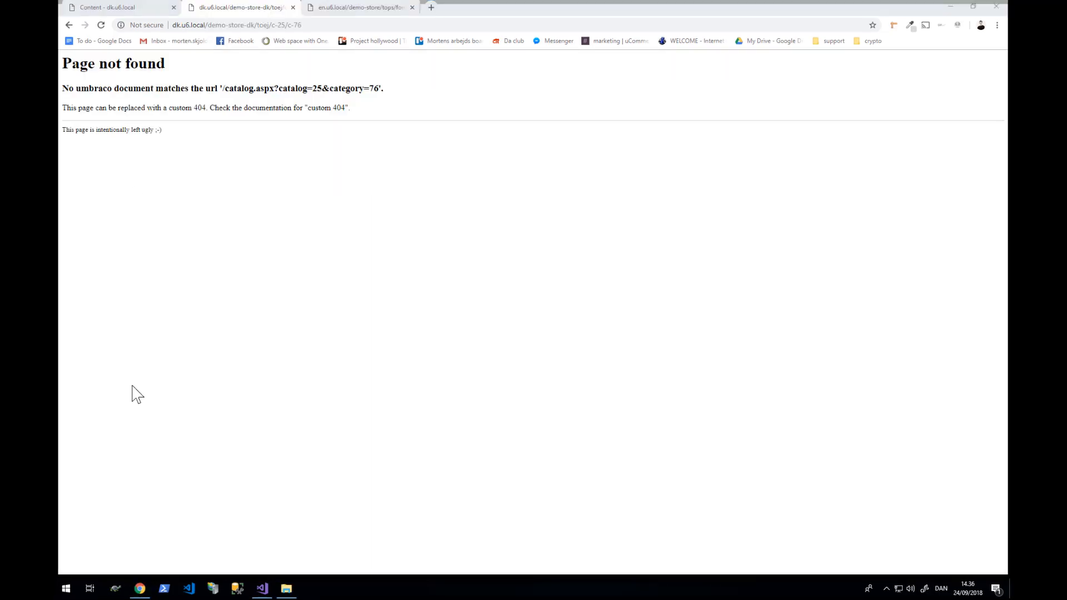
- Browse File Explorer to C:\inetpub\U6\Website and select Web.config
click(291, 594)
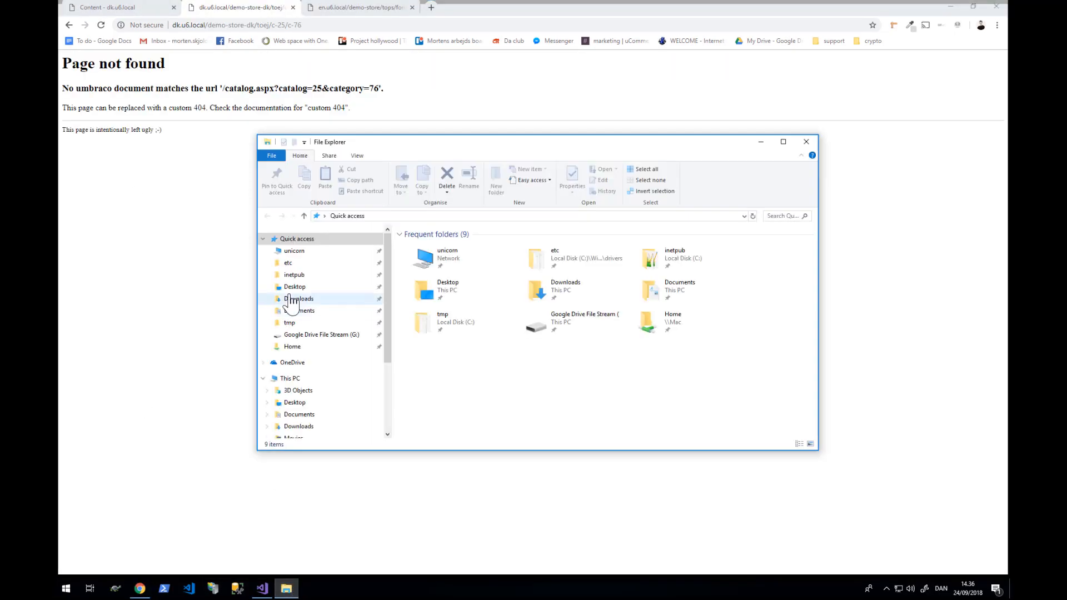
click(294, 274)
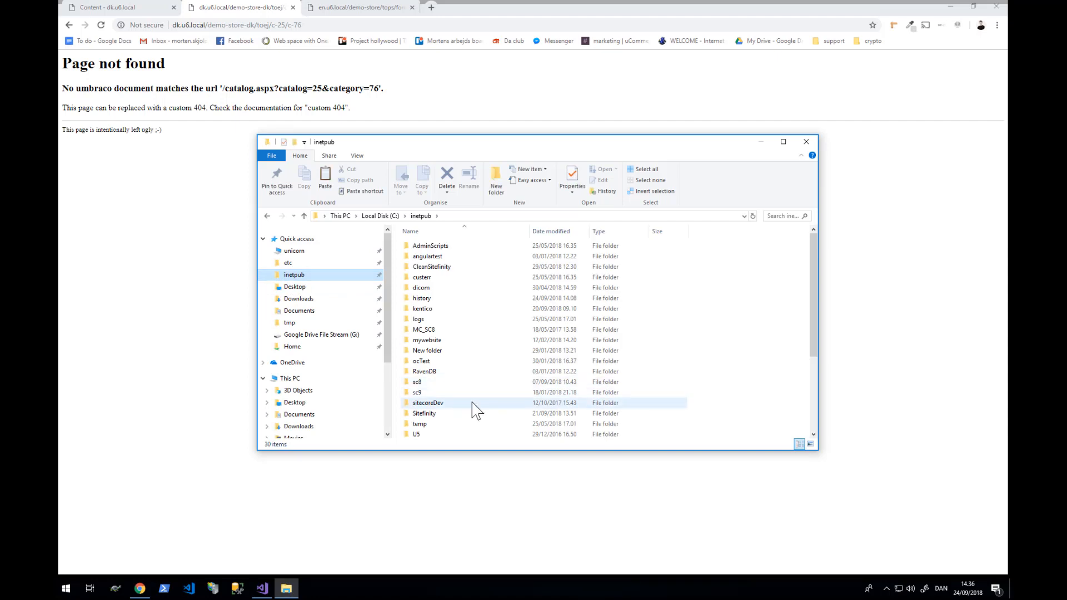
scroll(439, 419, down, 1)
double_click(436, 421)
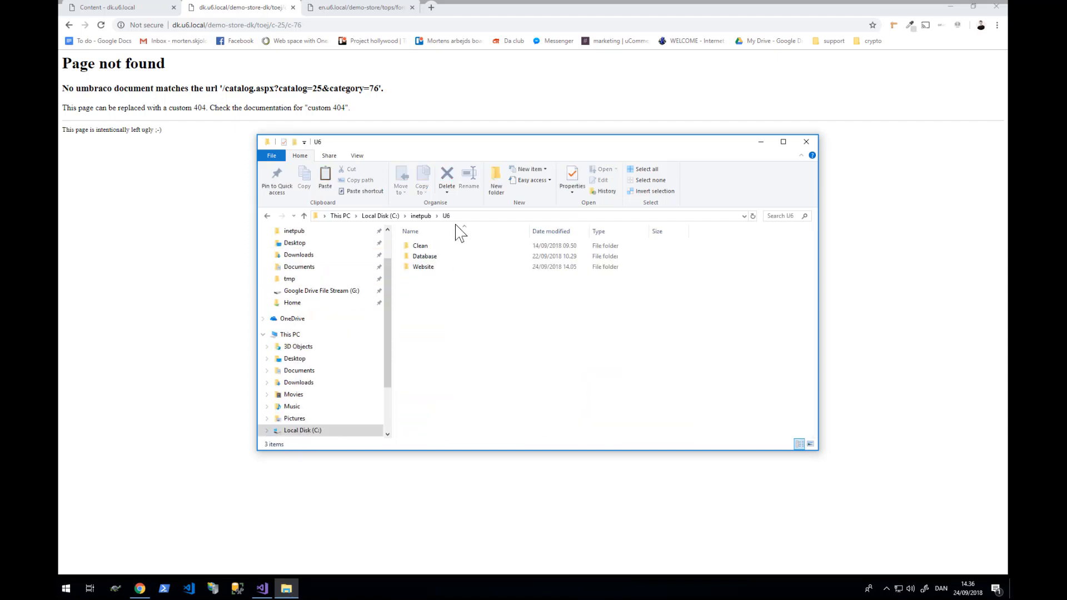
double_click(422, 267)
scroll(438, 378, down, 3)
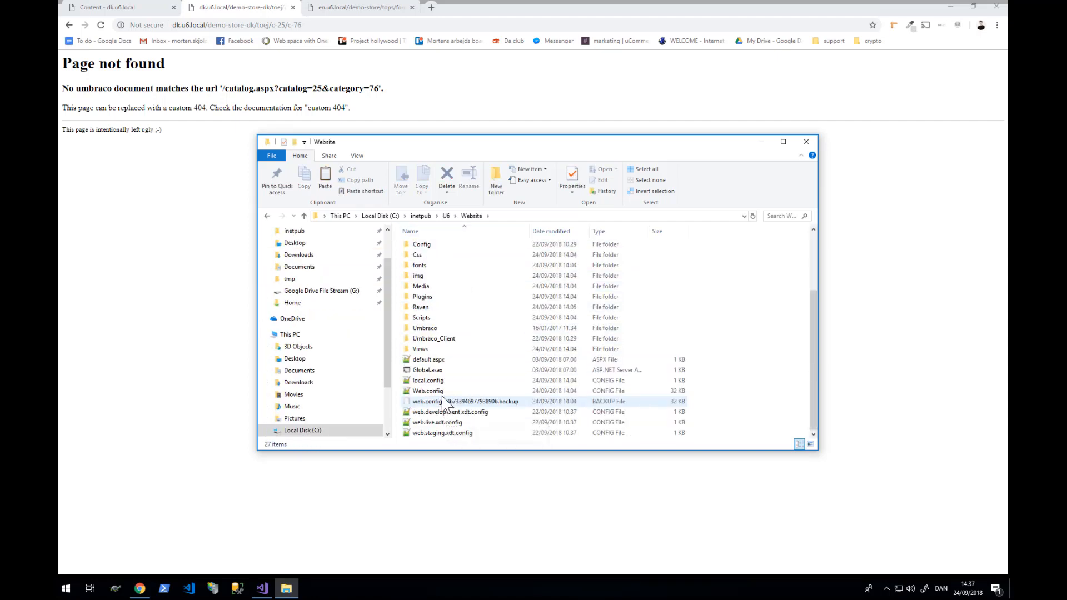
click(443, 392)
- Open Web.config in Notepad++ and scroll to the <rewrite> rules
double_click(444, 392)
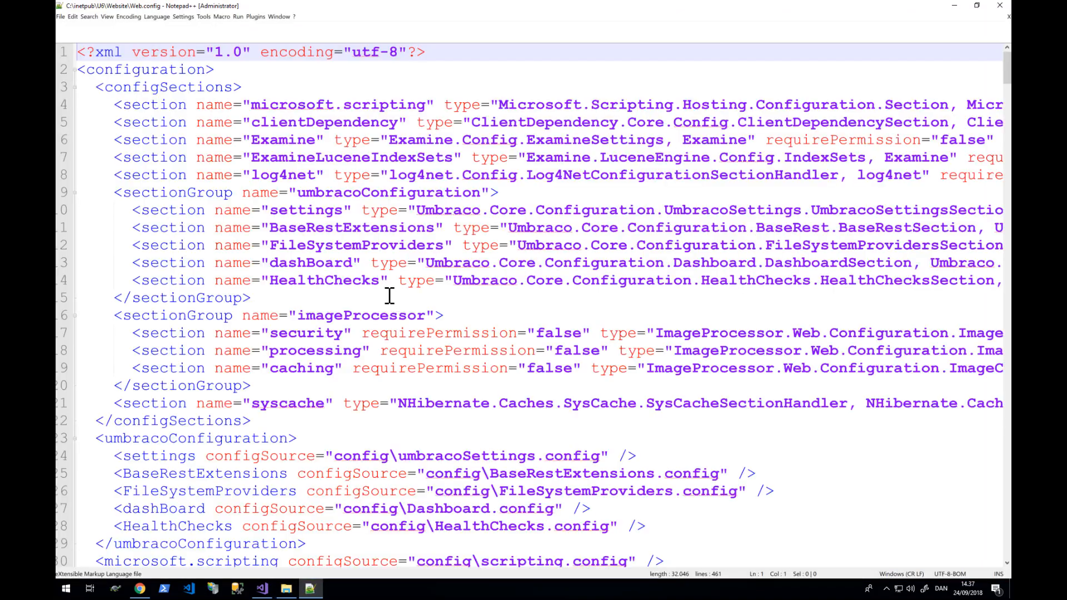
scroll(332, 360, down, 20)
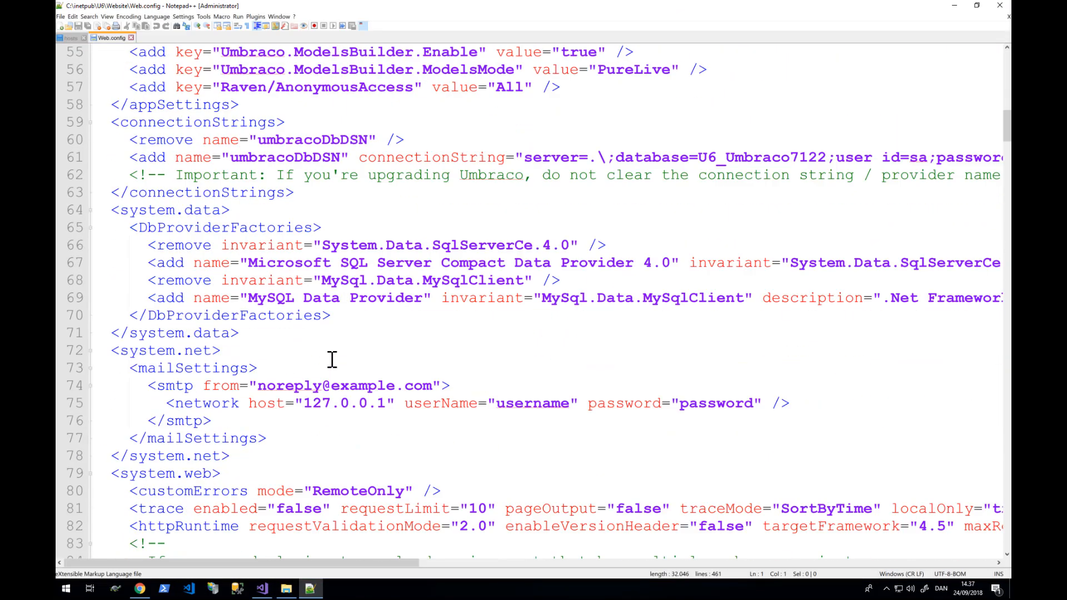
scroll(332, 360, down, 20)
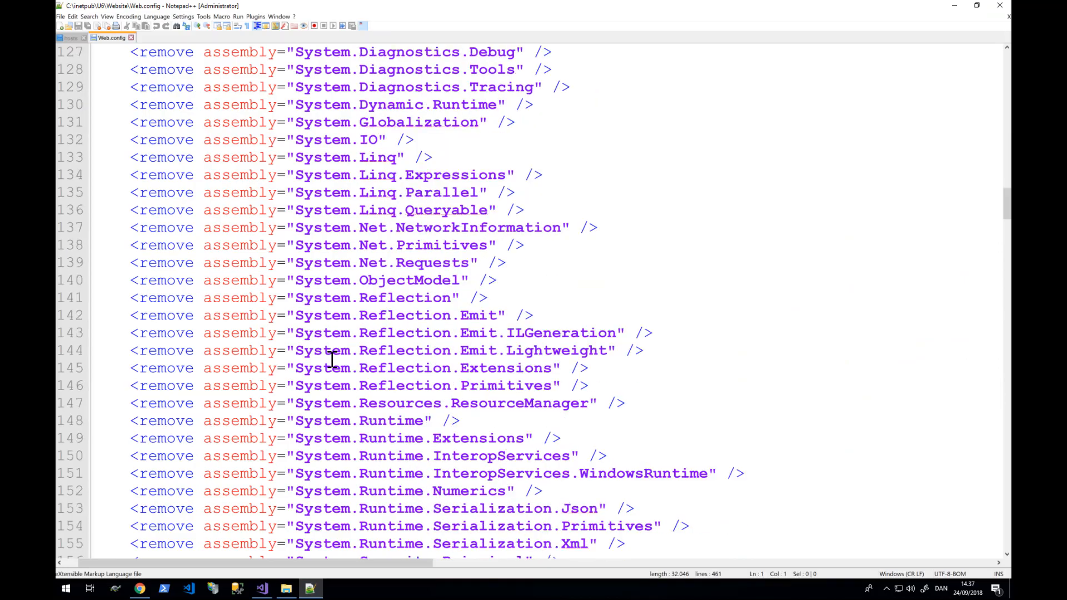
scroll(331, 360, down, 20)
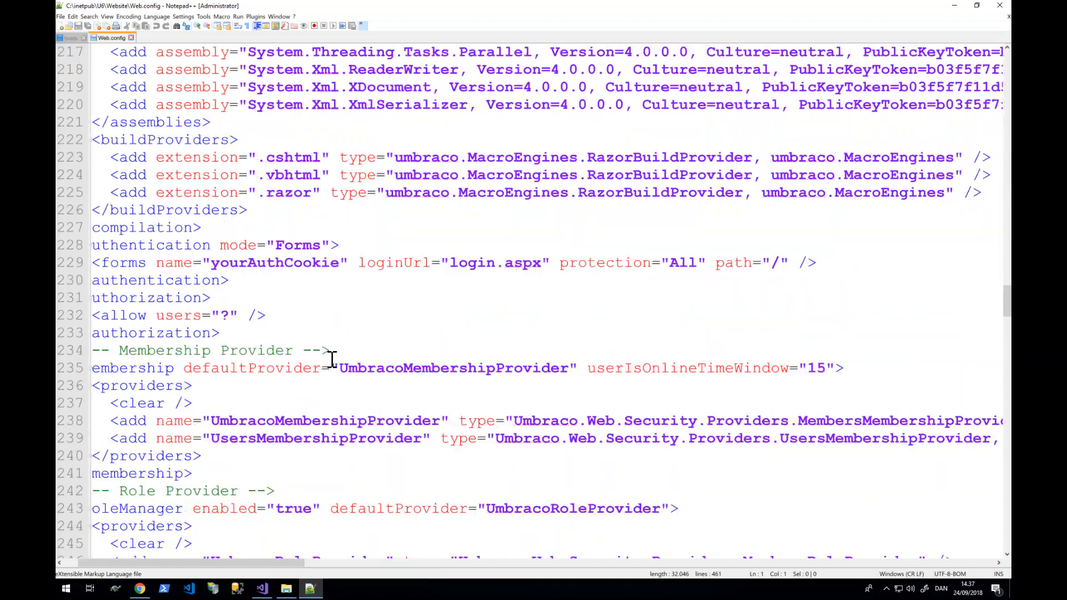
scroll(332, 360, down, 7)
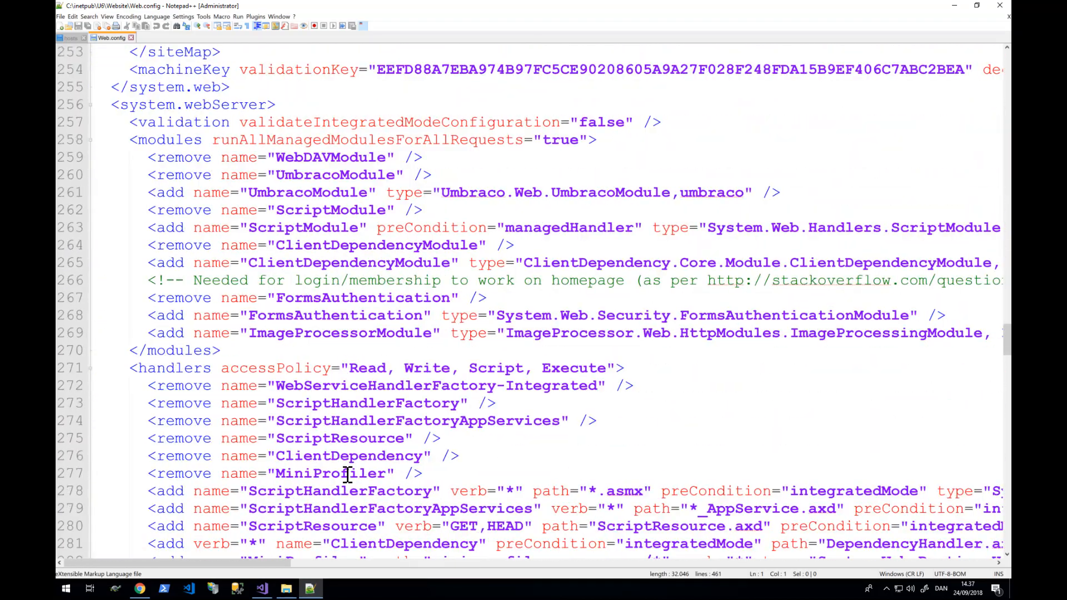
scroll(347, 475, down, 15)
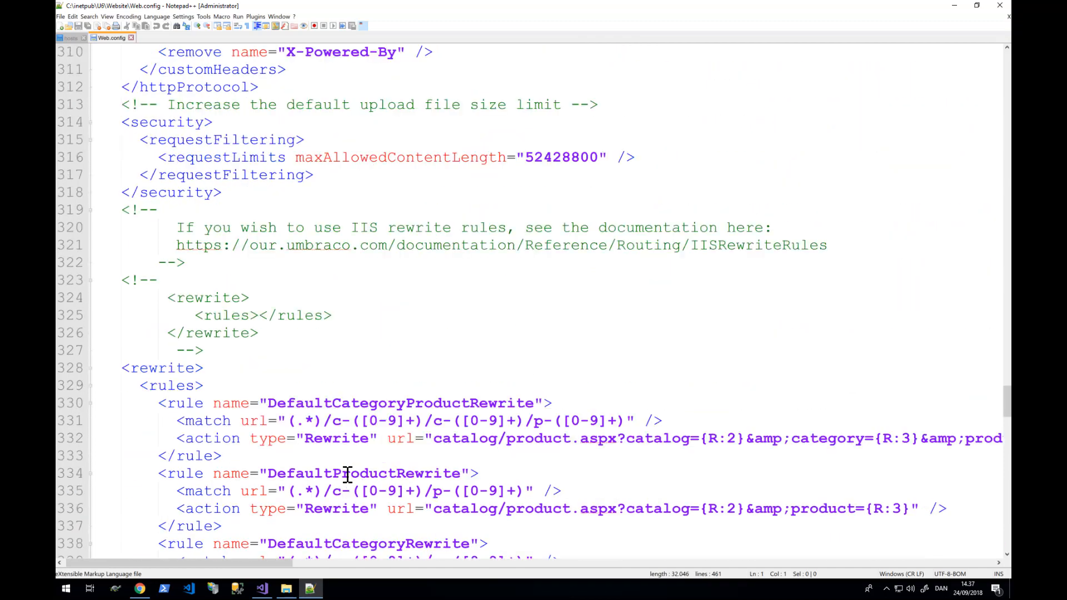
scroll(347, 475, right, 2)
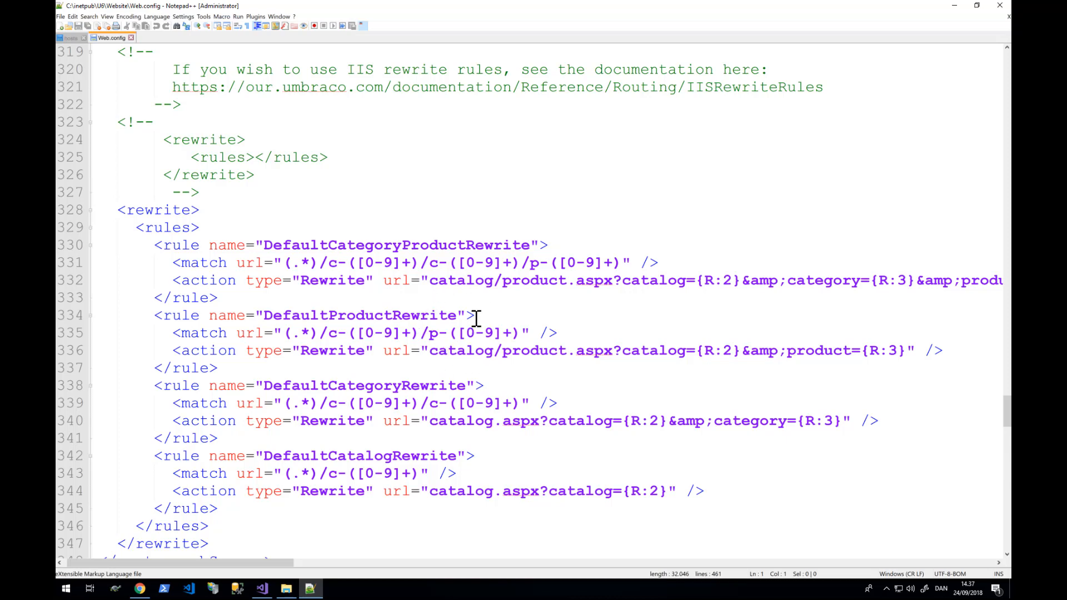
- Highlight every occurrence of 'catalog' in the category and product rewrite rules
click(468, 279)
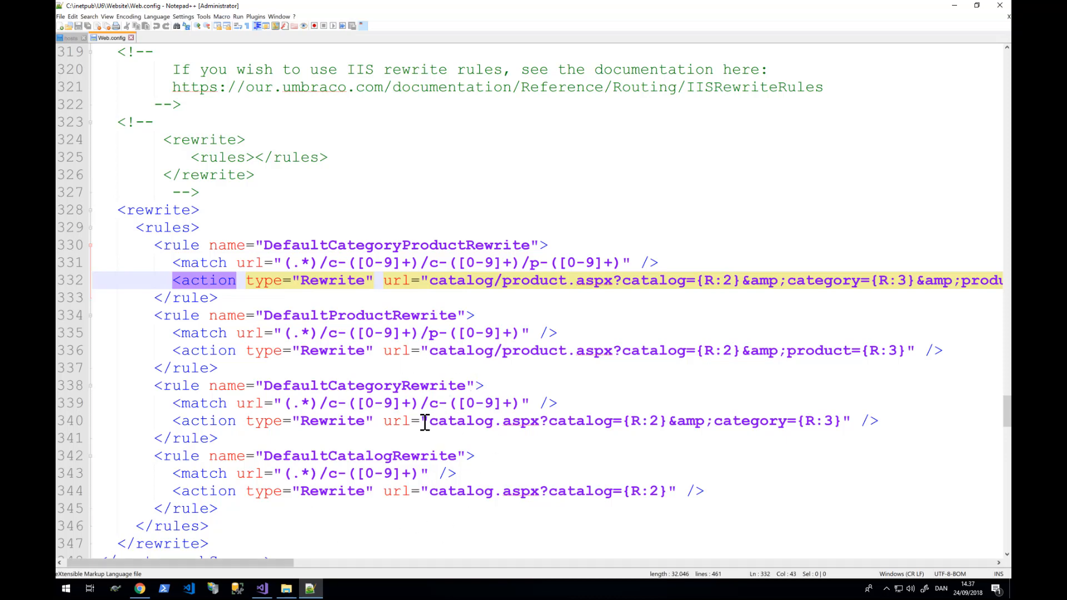
double_click(470, 430)
double_click(472, 422)
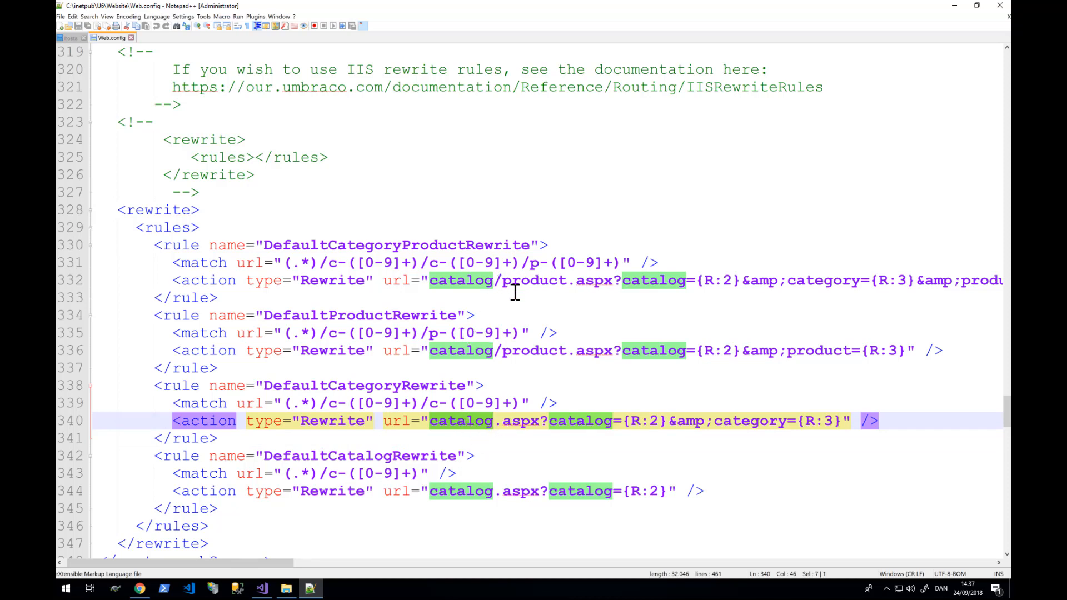
click(143, 592)
- Create and publish a MasterClassCategory page named Catalog under Home
click(148, 9)
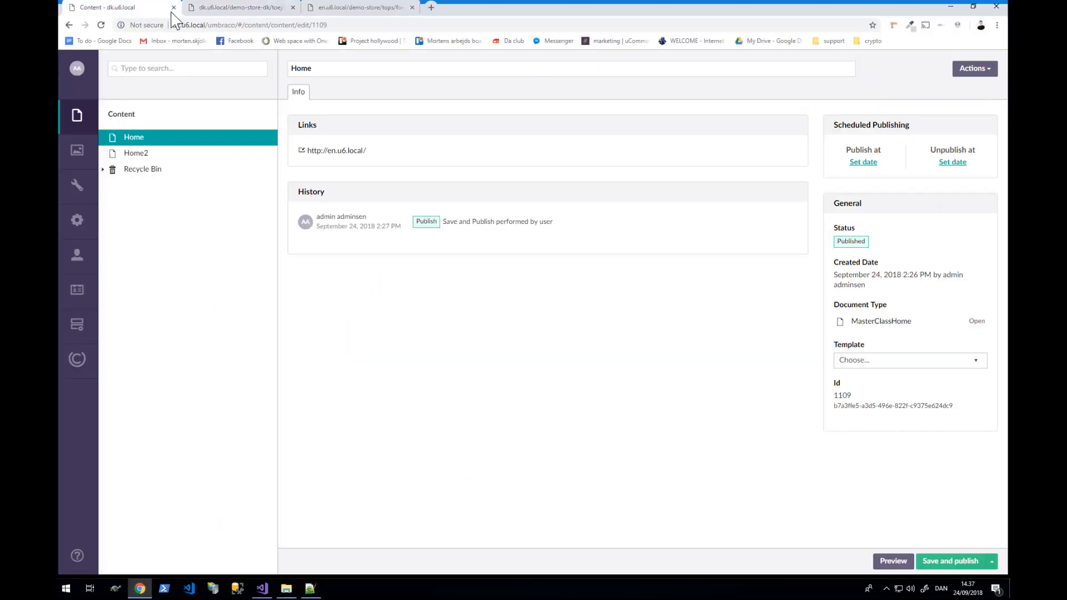
right_click(134, 142)
click(331, 114)
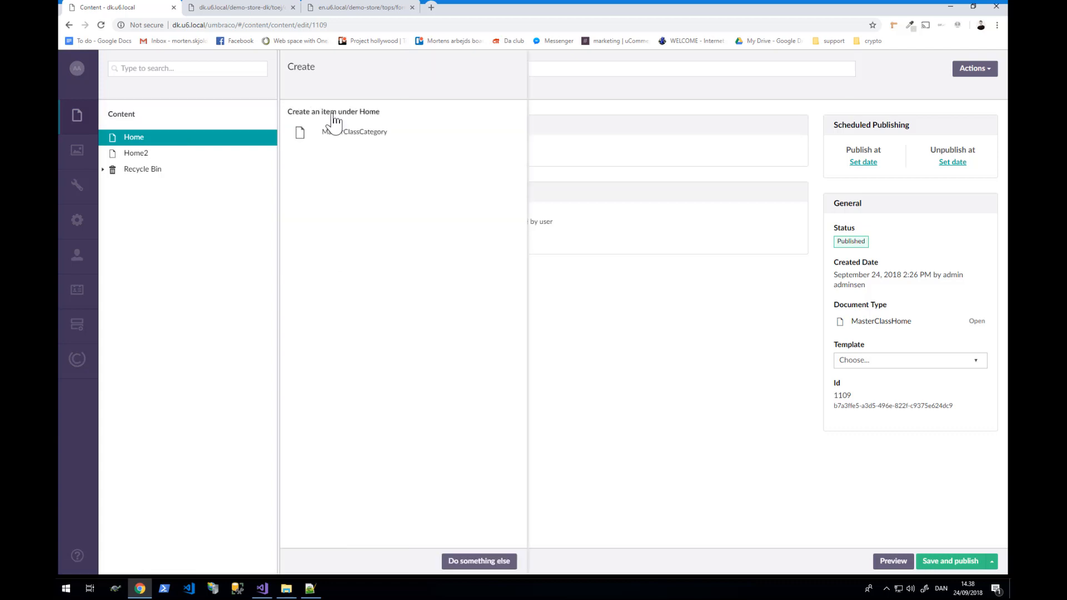
click(338, 136)
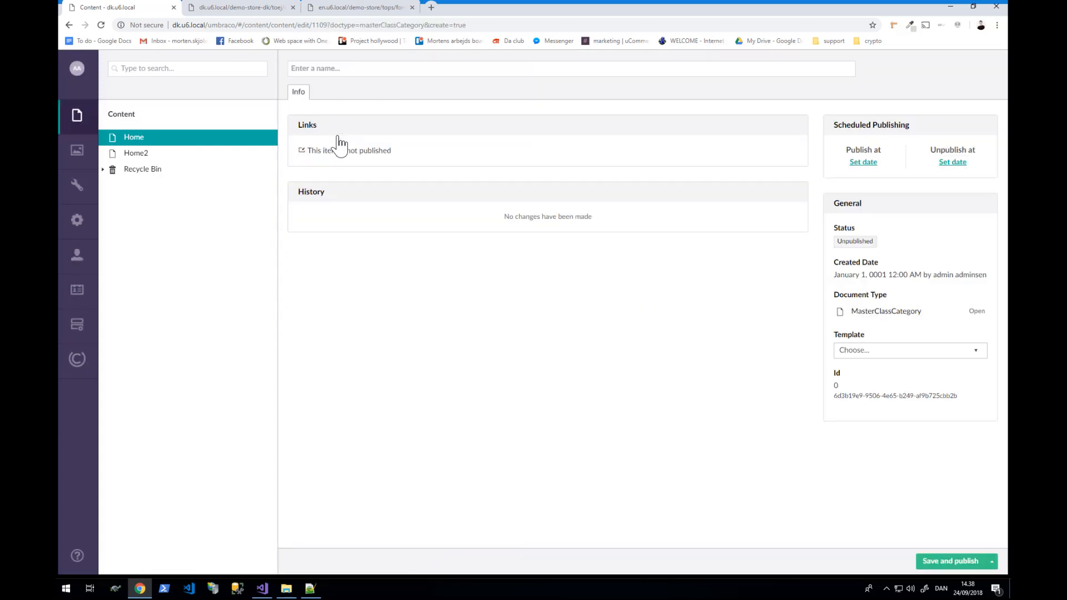
click(346, 72)
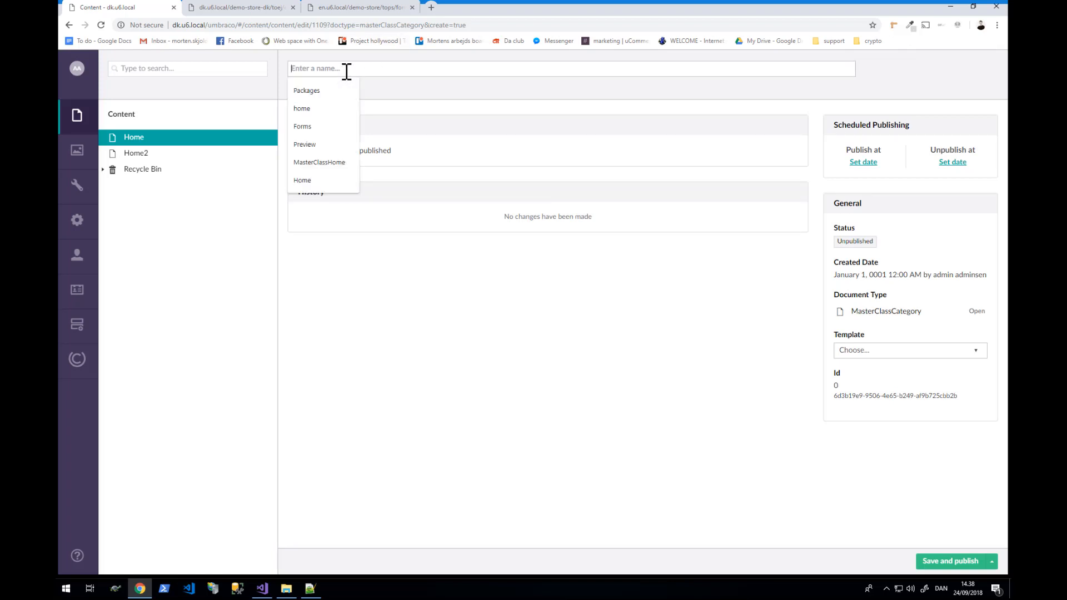
text(Catalog)
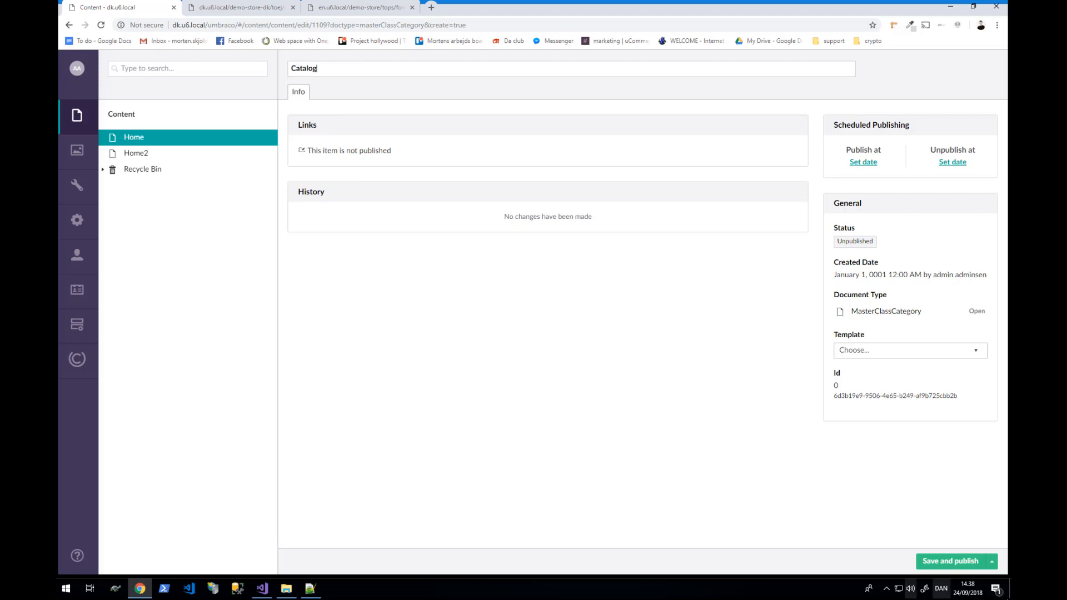
click(966, 566)
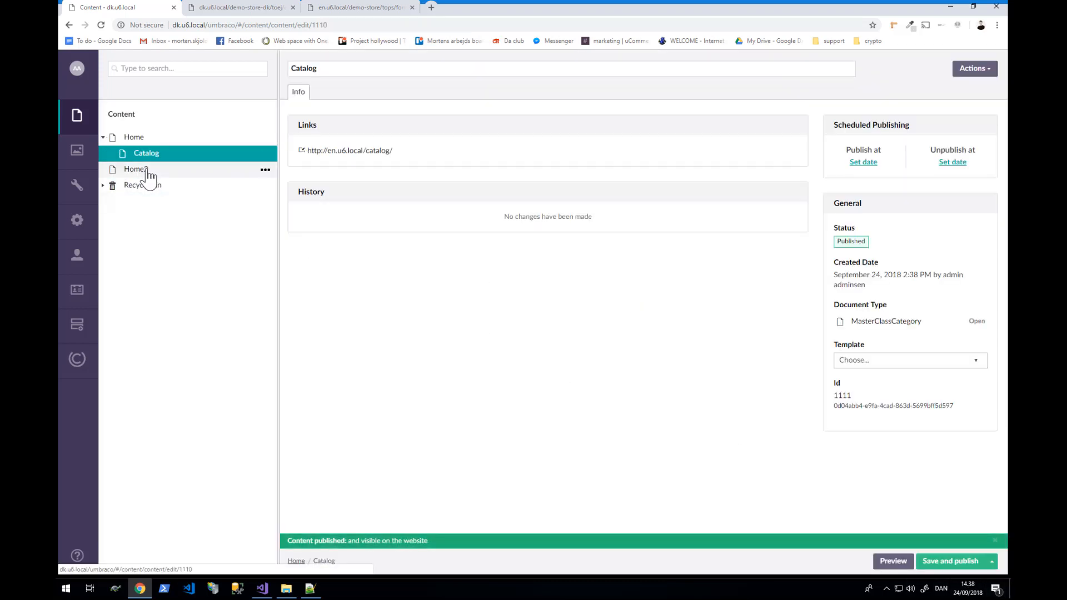
- Create and publish another MasterClassCategory page named Catalog under Home2
click(142, 169)
click(265, 169)
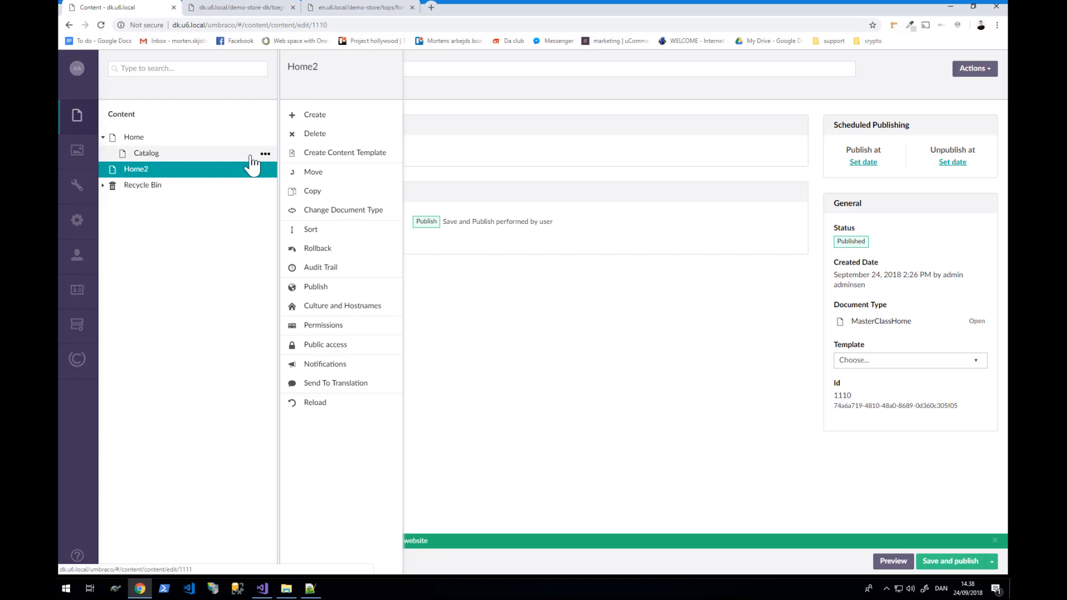
click(323, 118)
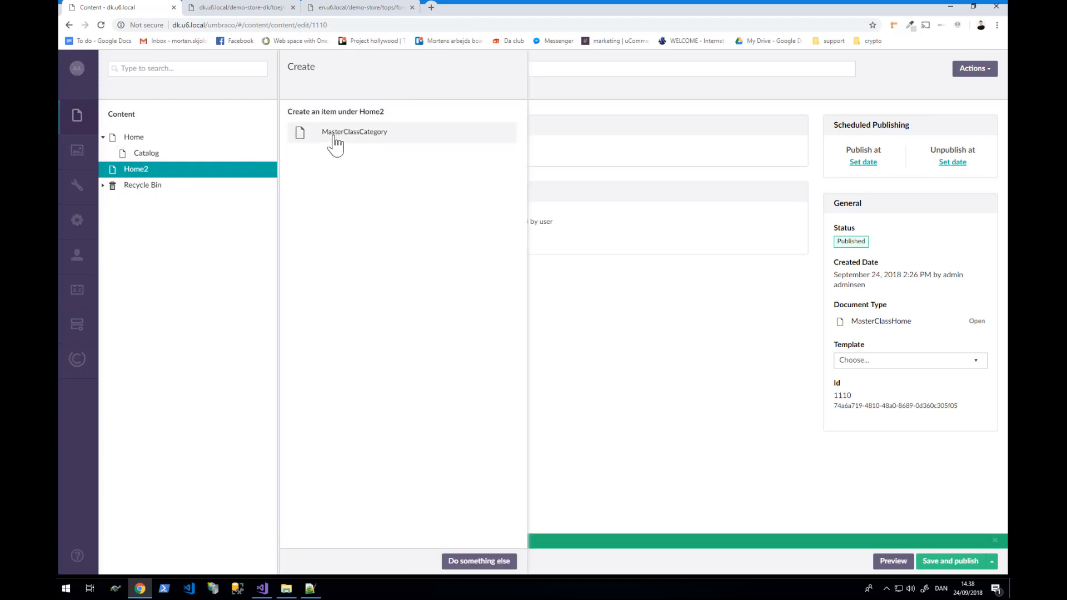
click(334, 136)
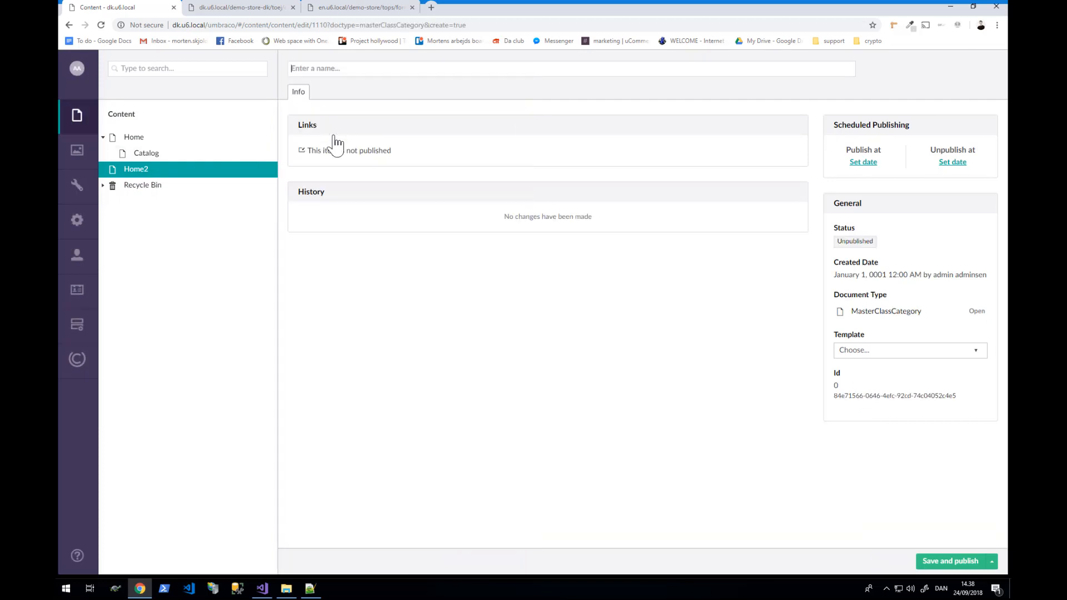
text(Catalog)
click(936, 562)
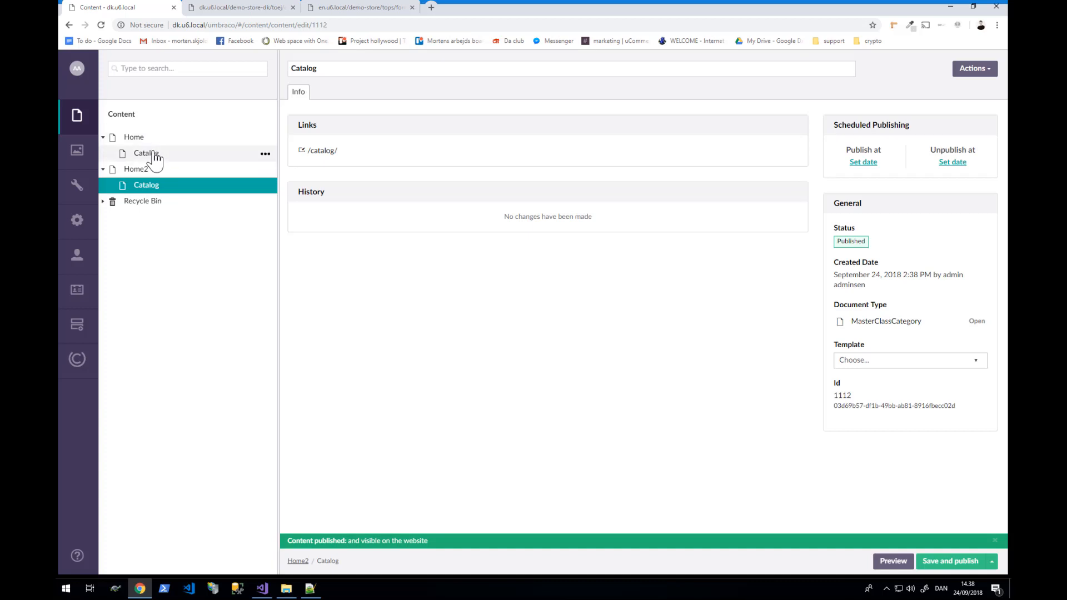
- Reload the Danish Tøj and English Formal category pages so their shirt listings load
click(233, 8)
click(238, 25)
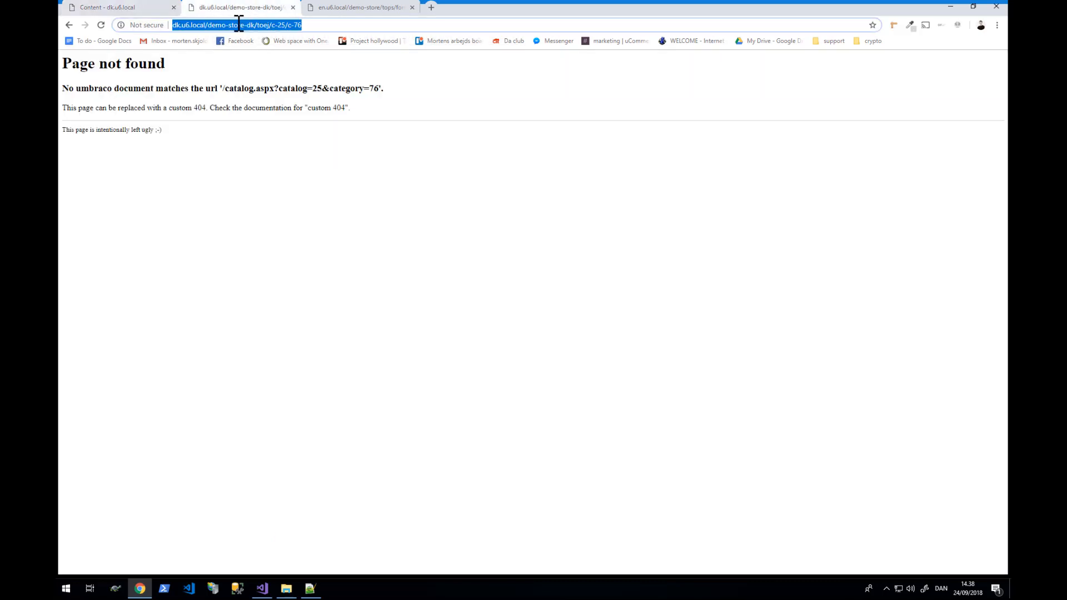
key(Return)
click(332, 11)
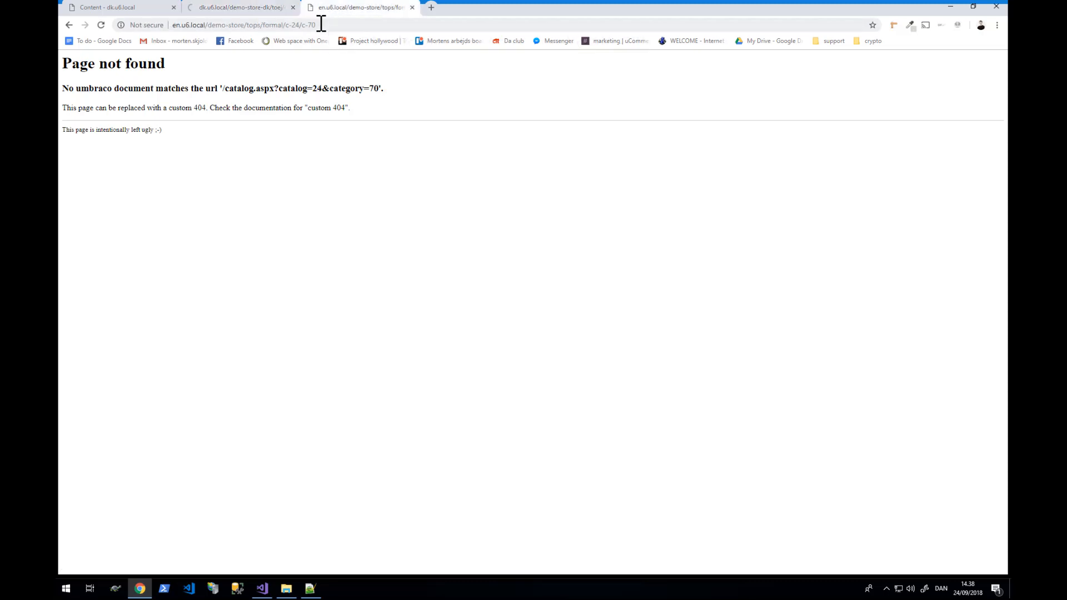
click(321, 25)
text(')
key(Return)
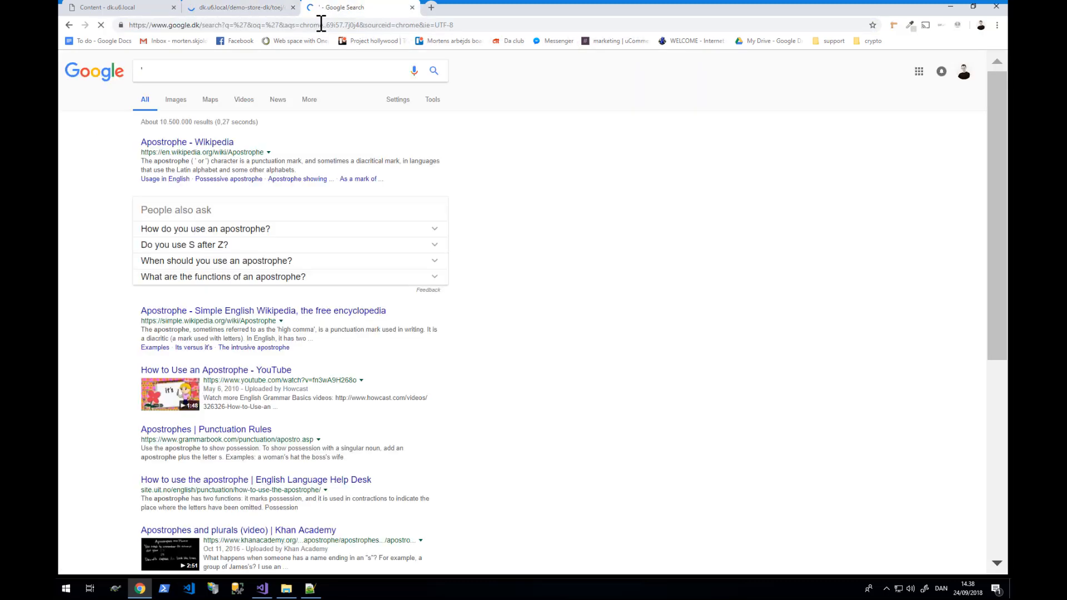
click(69, 25)
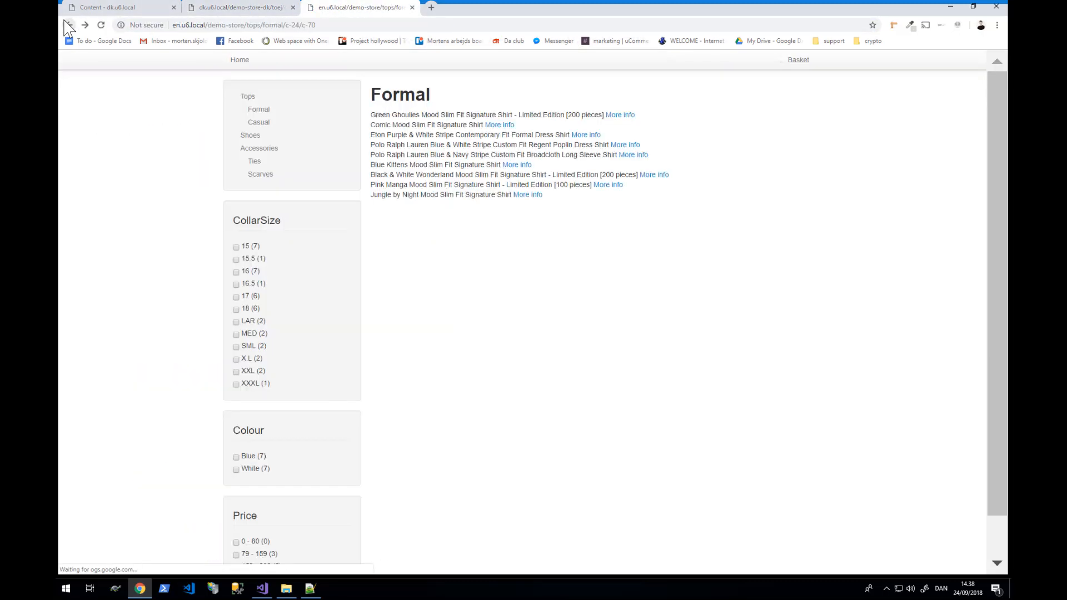
- Compare the Black & White shirt line on both storefronts, then go back to Umbraco
click(266, 9)
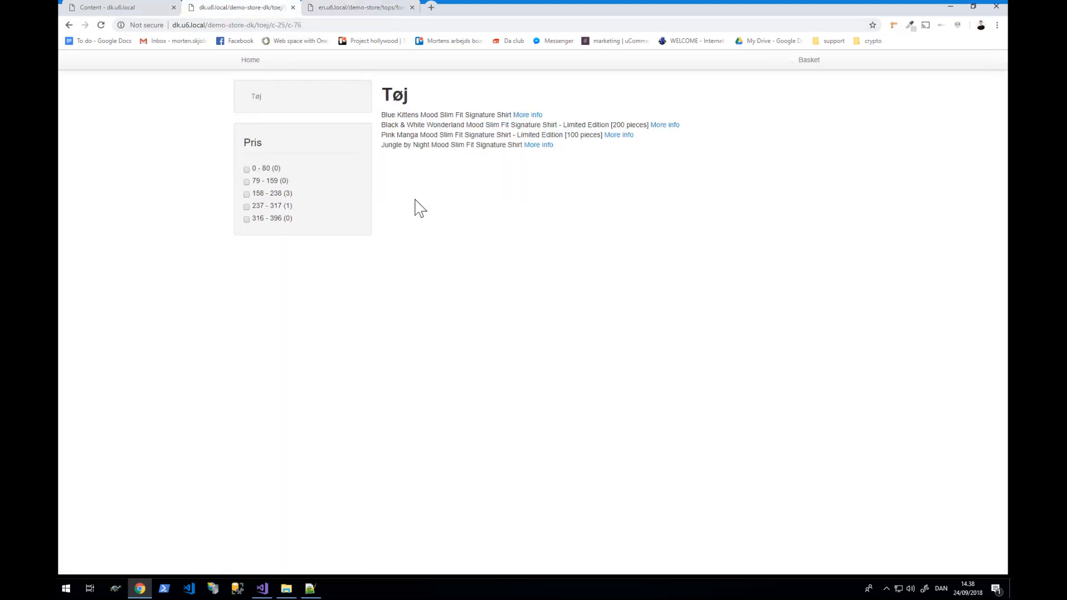
click(373, 12)
click(272, 9)
click(370, 9)
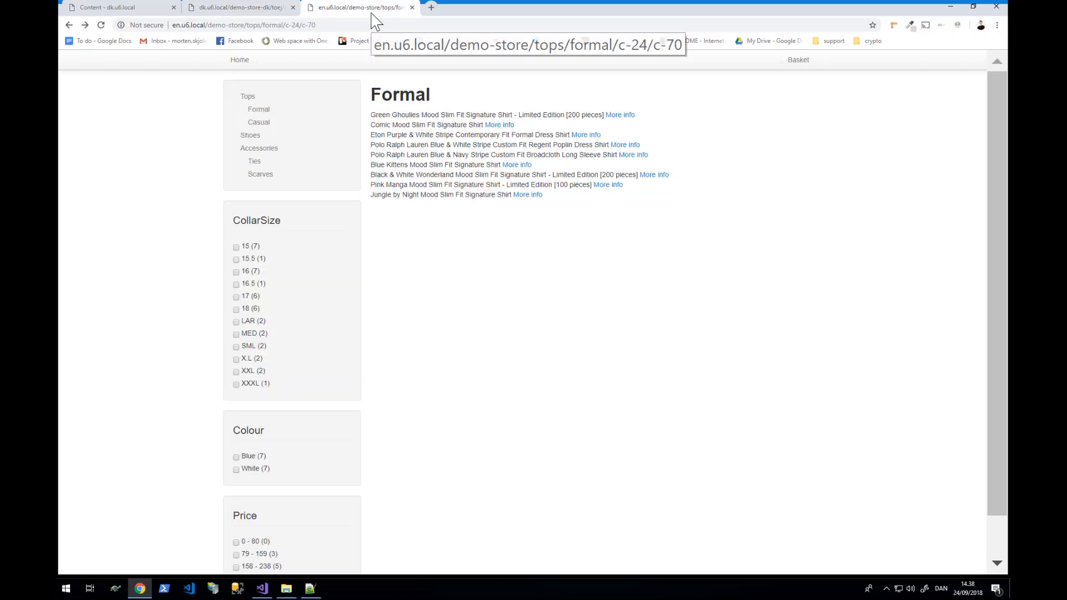
click(222, 9)
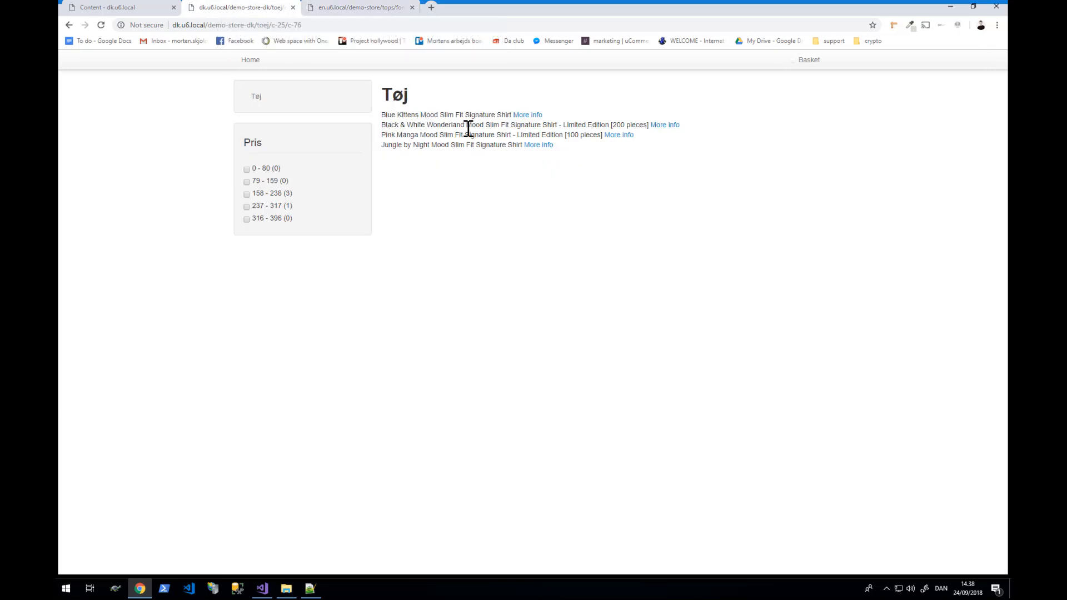
drag(381, 124, 640, 123)
click(328, 11)
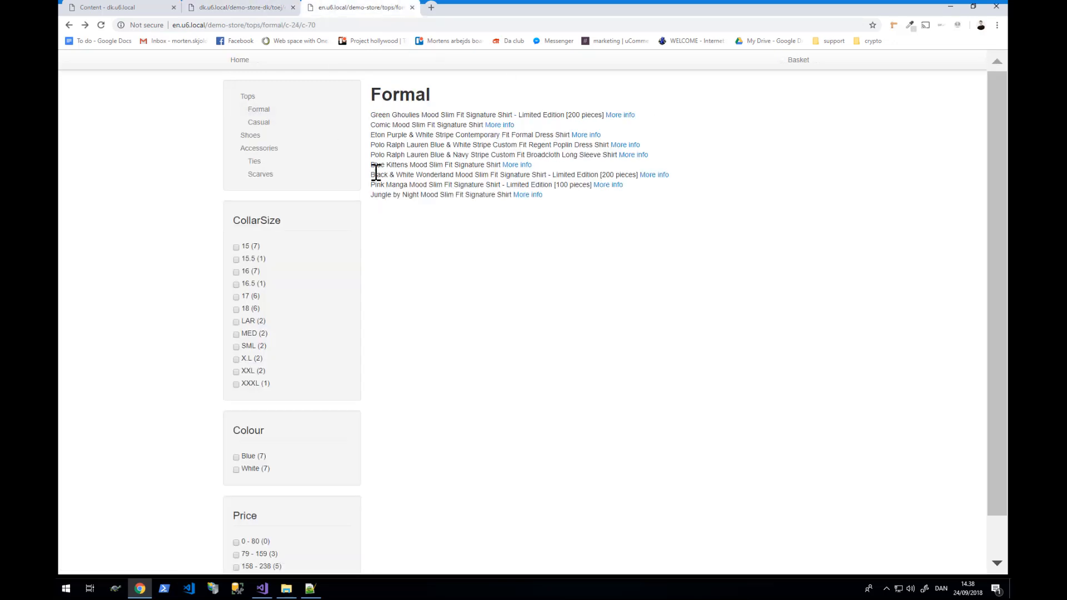
drag(371, 174, 642, 177)
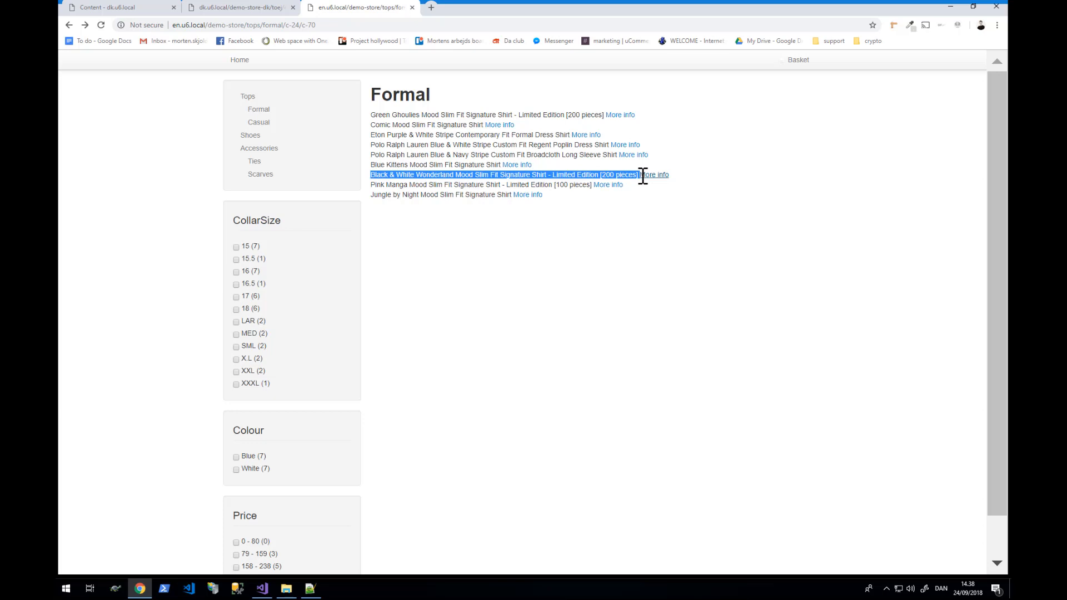
click(632, 264)
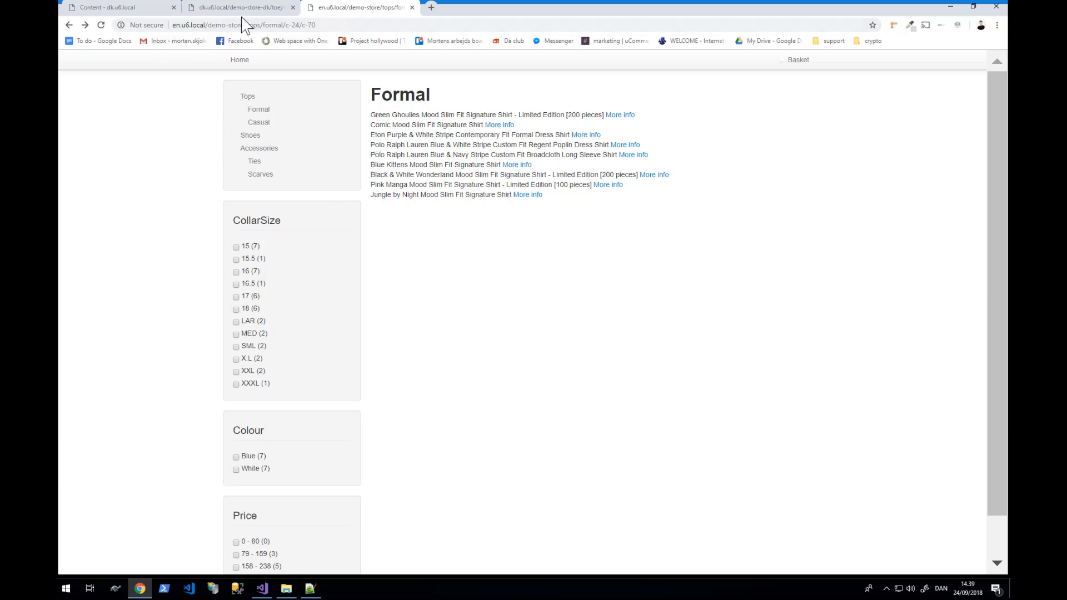
click(256, 8)
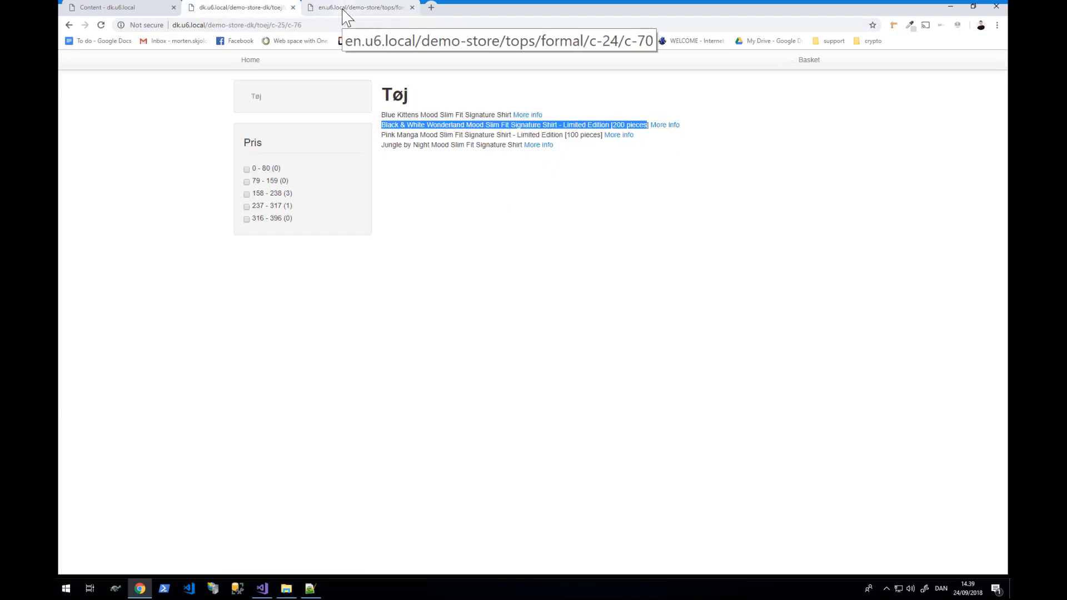
click(385, 122)
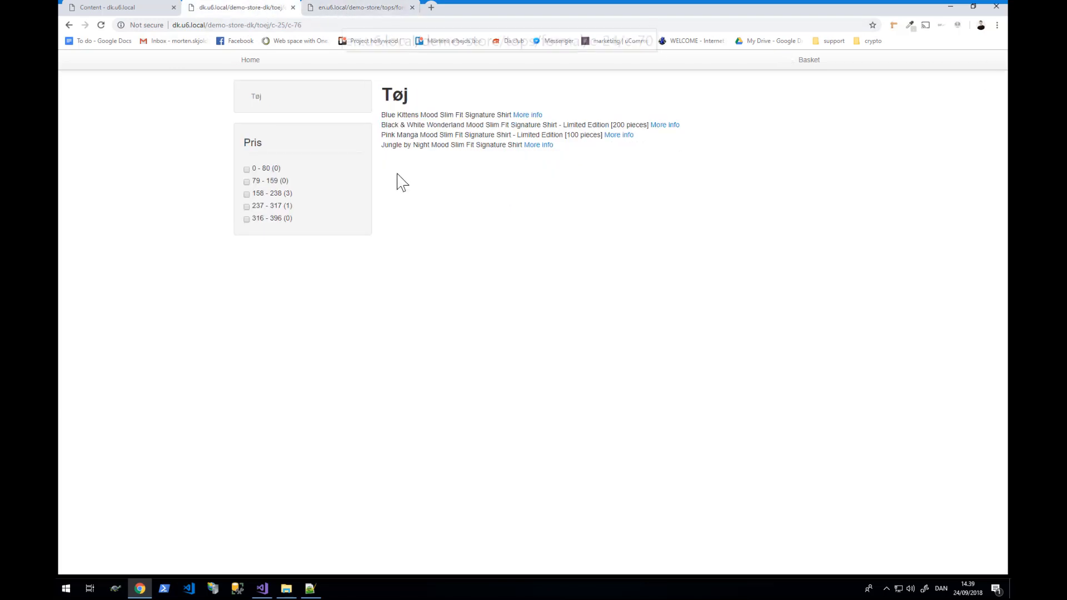
click(71, 8)
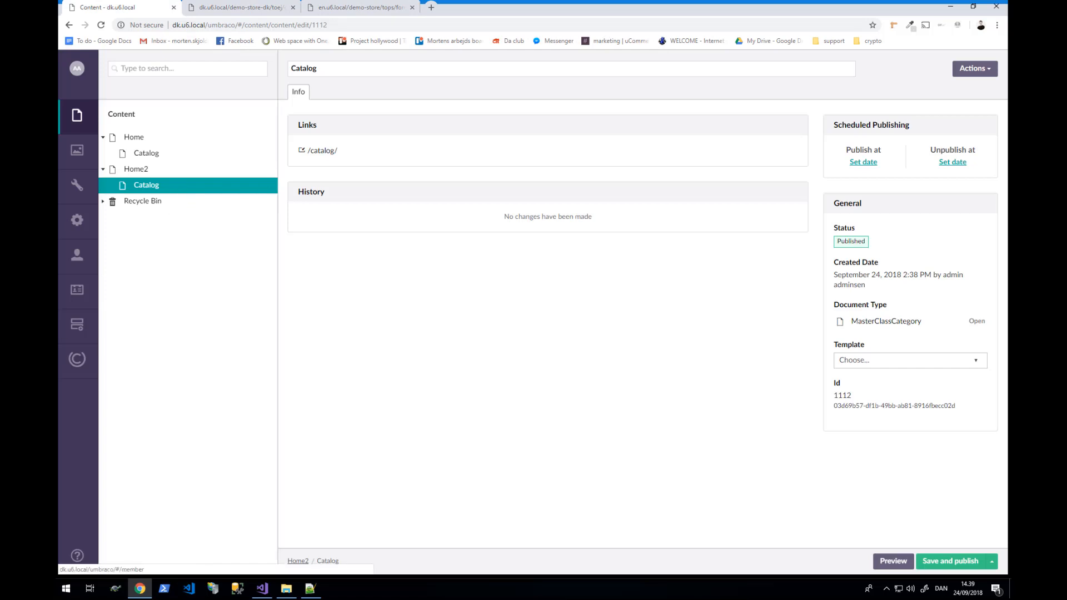
- In Ucommerce, set Tøj's English (United States) display name to 'Tøj - US' and save
click(76, 371)
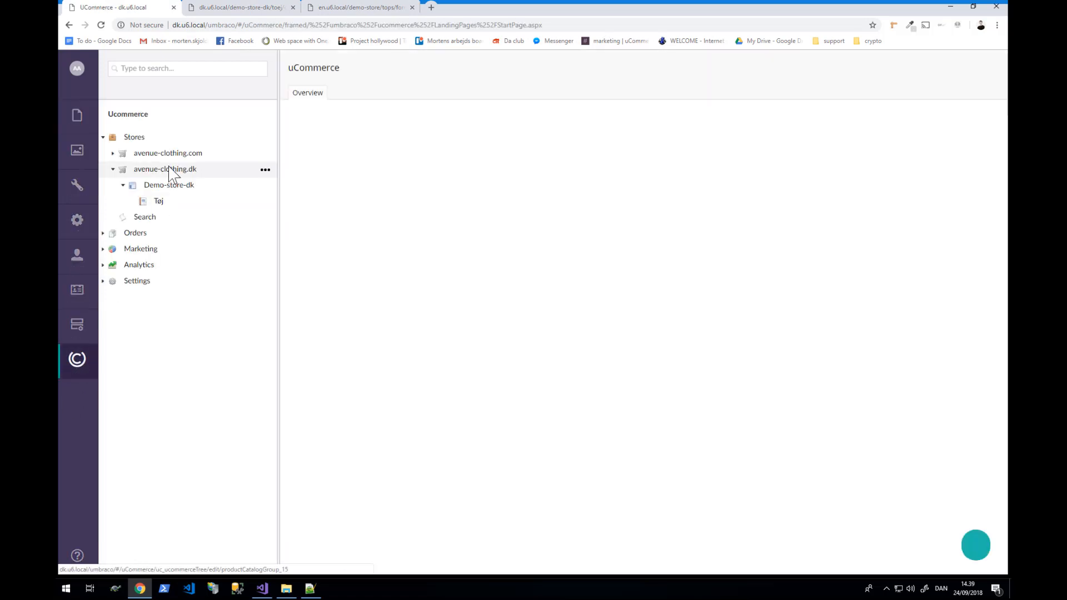
click(156, 205)
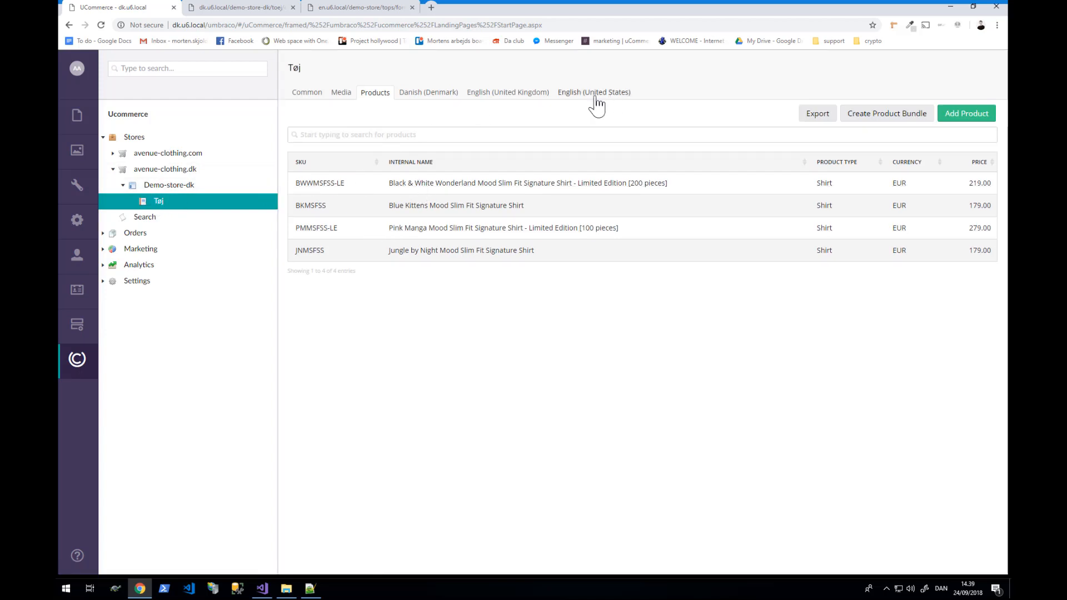
click(438, 95)
click(393, 129)
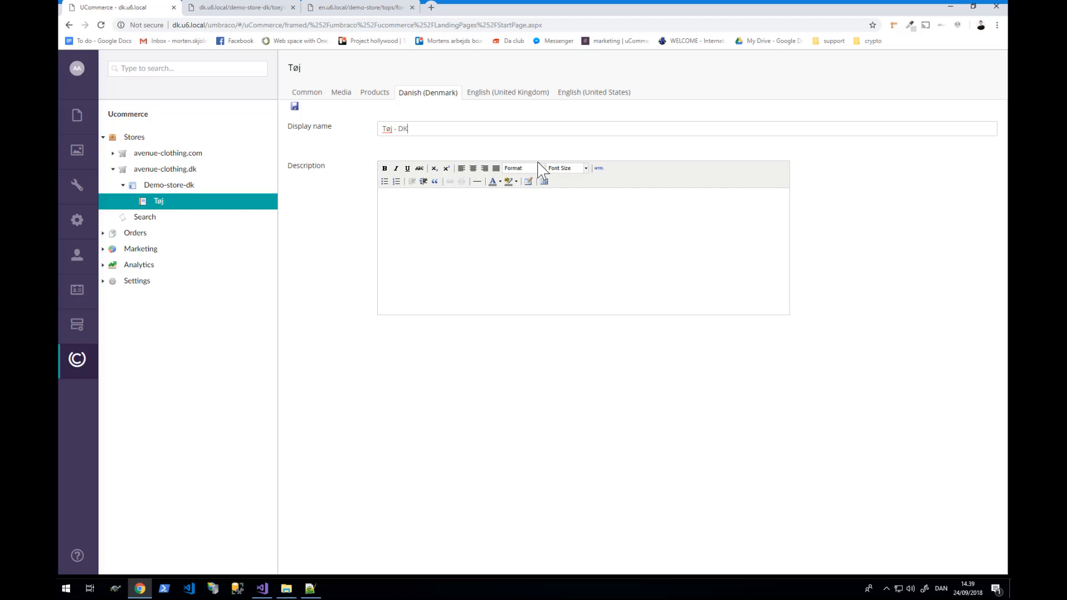
click(569, 94)
click(484, 128)
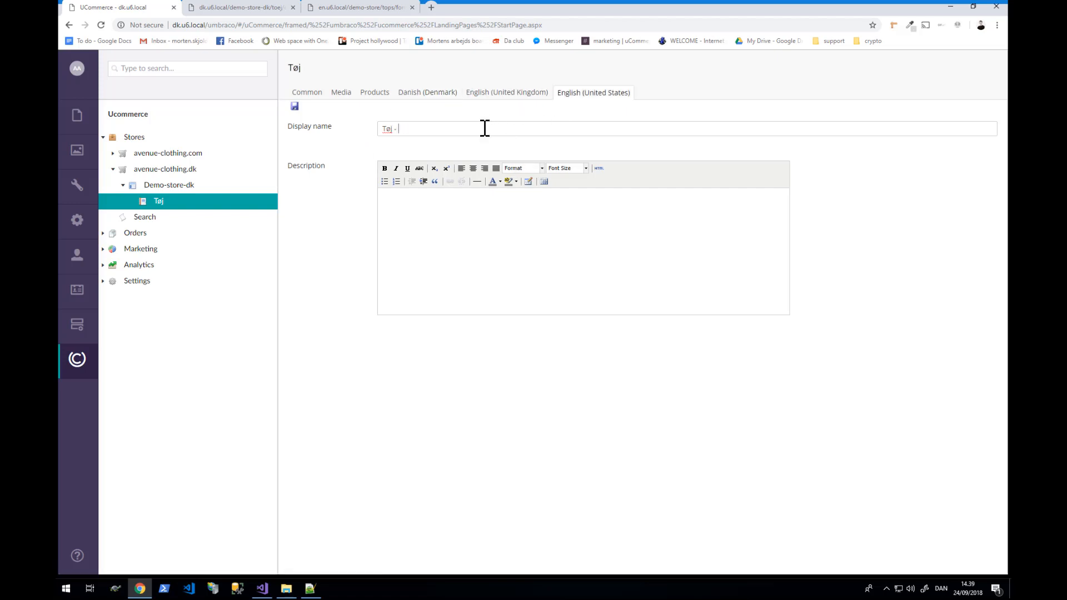
text(- US)
click(294, 106)
- Under Demo Store > Tops, name Formal 'Formal in US' and 'Formal in danish' and save
click(113, 154)
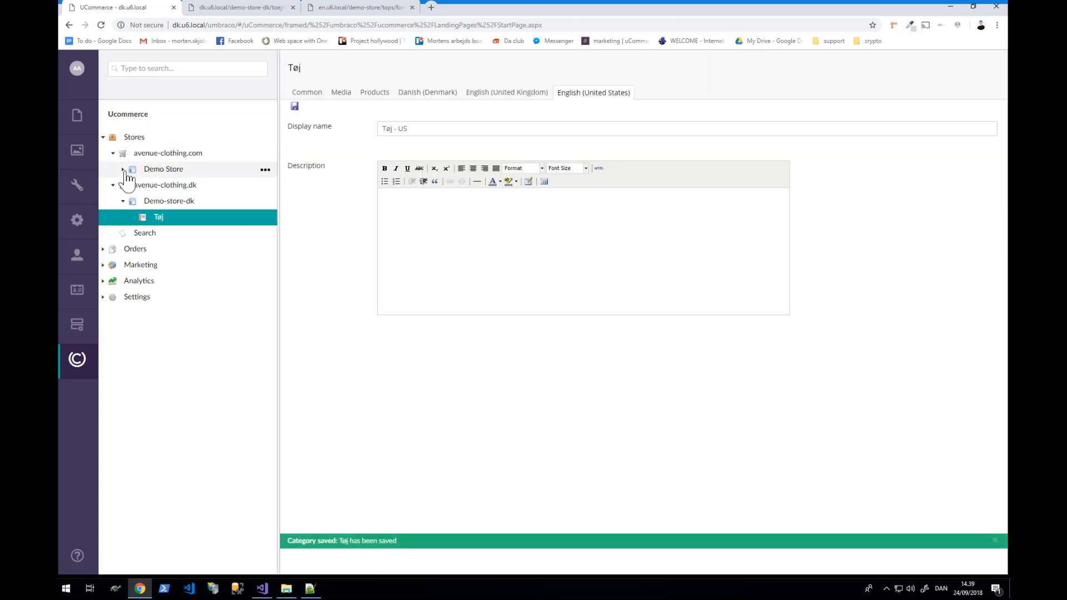
click(122, 169)
click(134, 185)
click(177, 202)
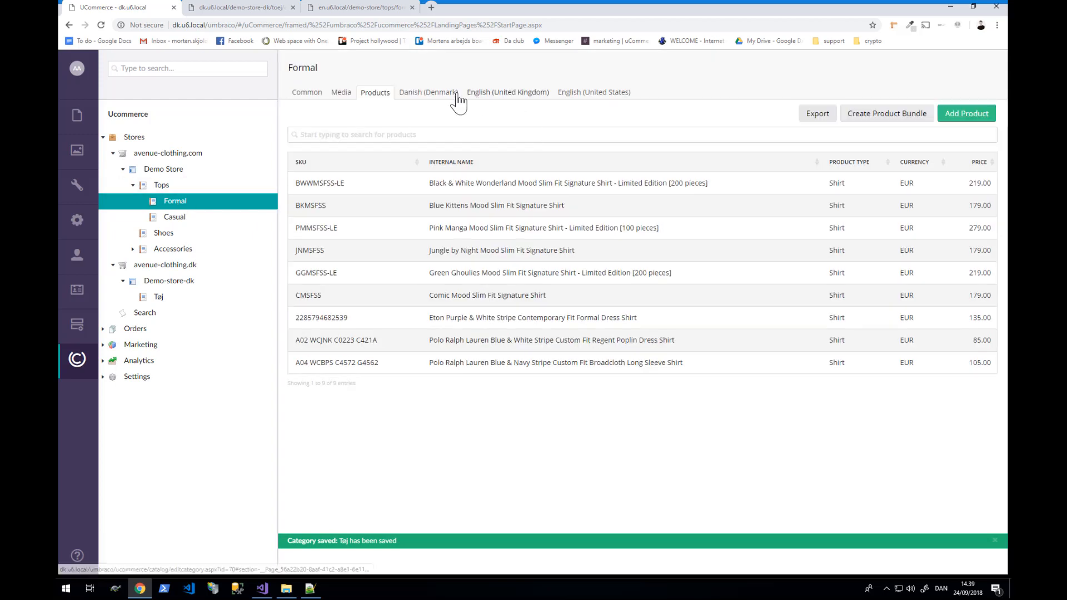
click(603, 95)
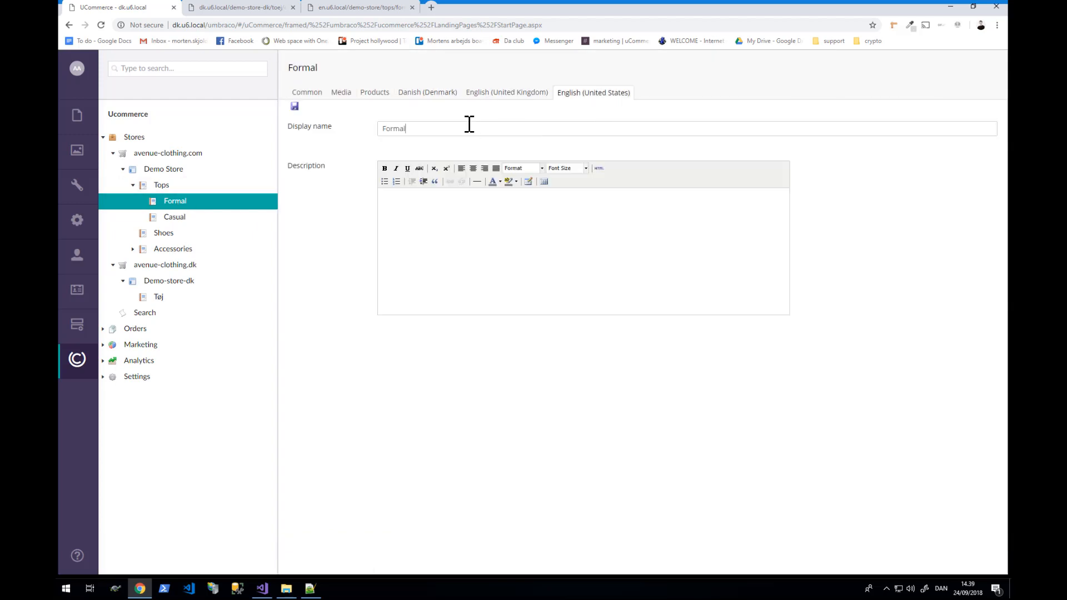
click(431, 95)
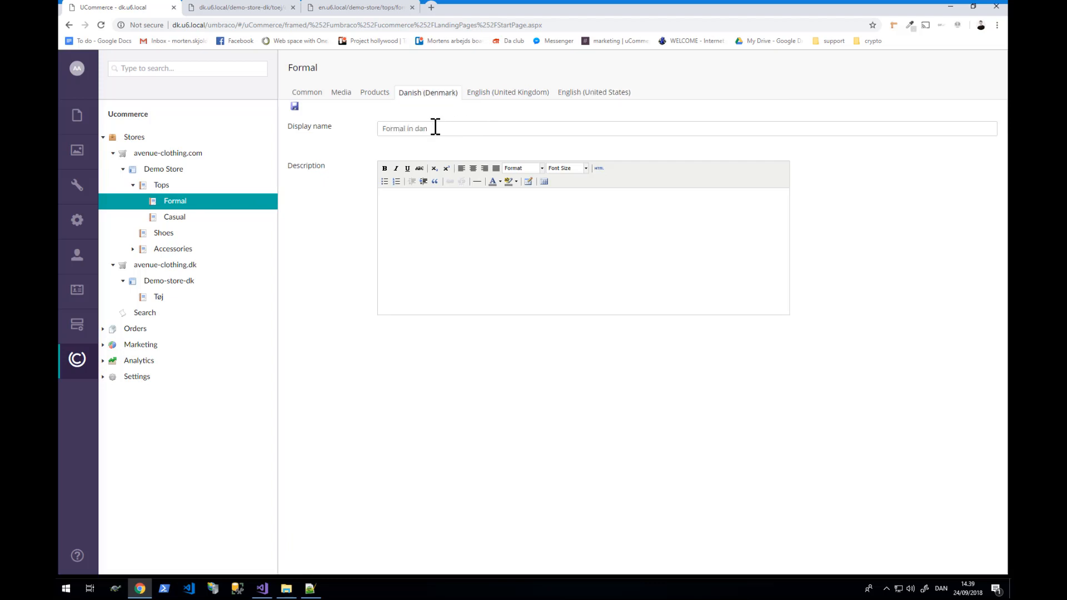
click(295, 106)
- Refresh the Danish and US storefronts so 'Formal in US' appears, then return to the admin
click(261, 9)
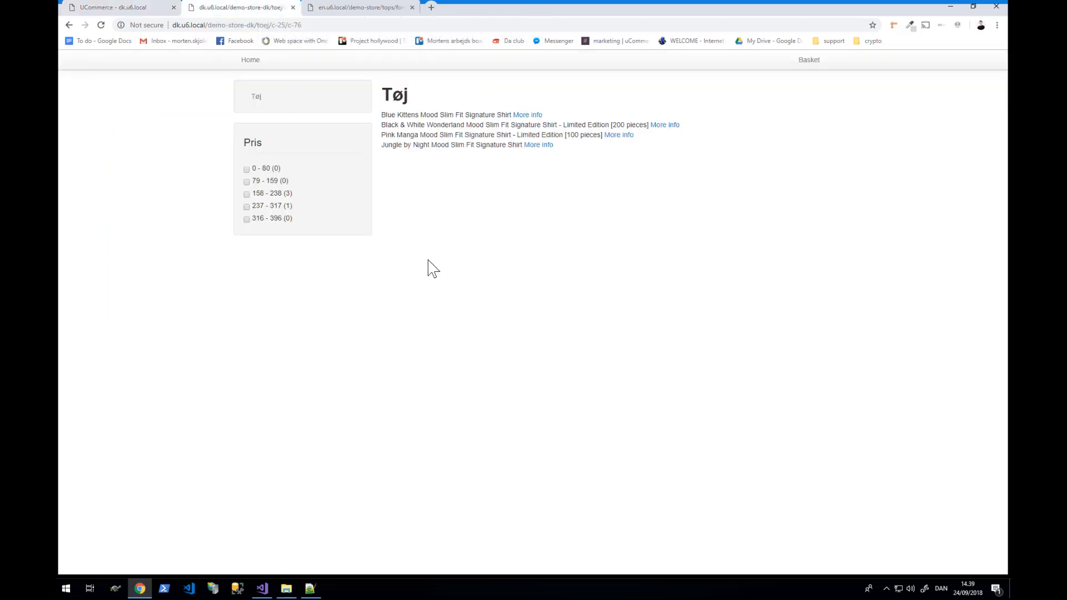
key(F5)
click(347, 9)
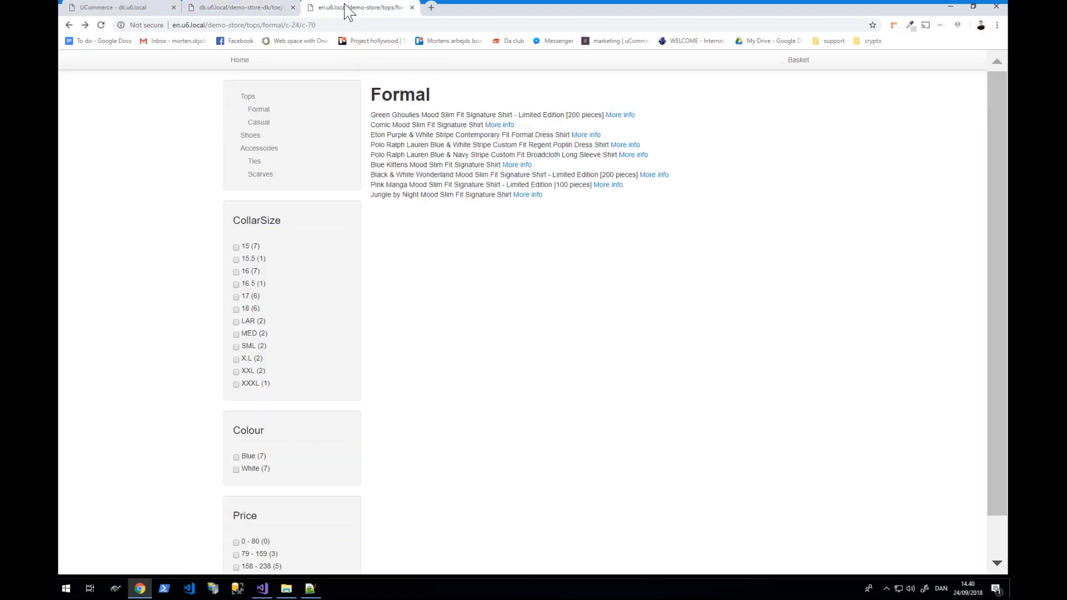
key(F5)
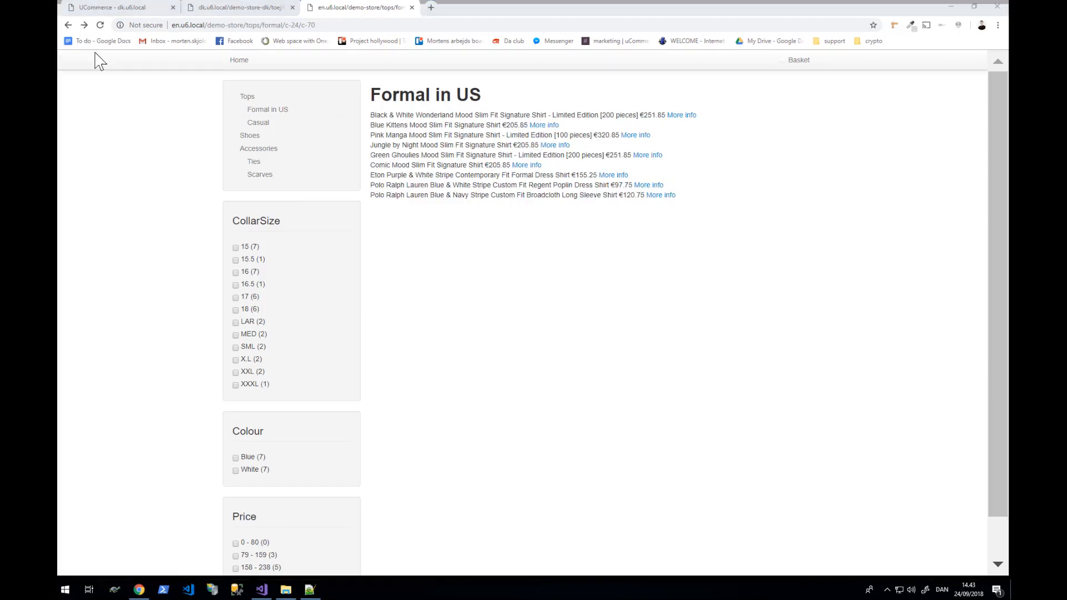
click(538, 196)
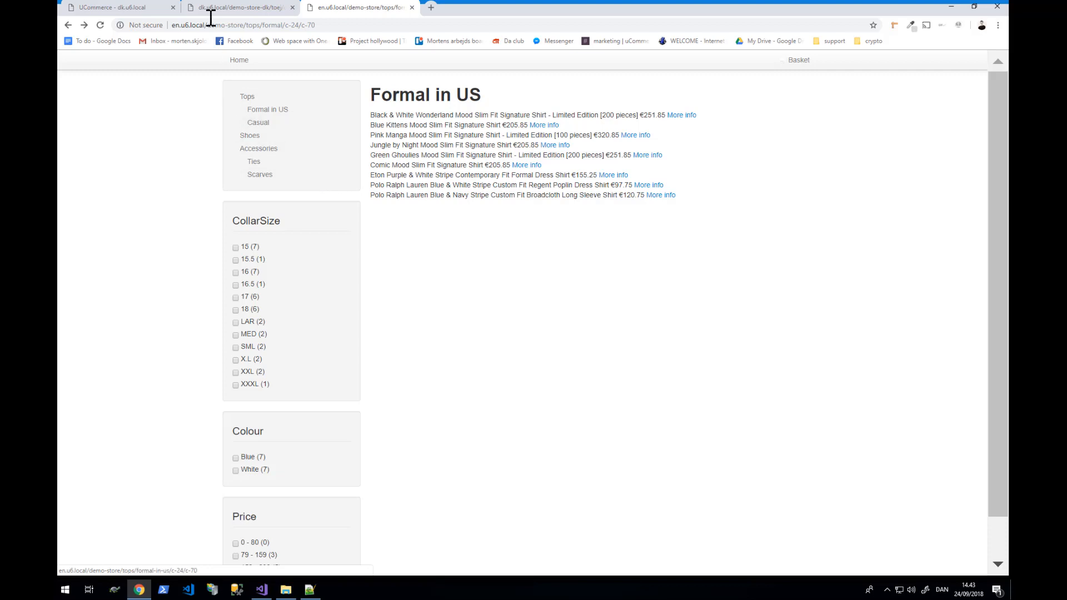
click(158, 8)
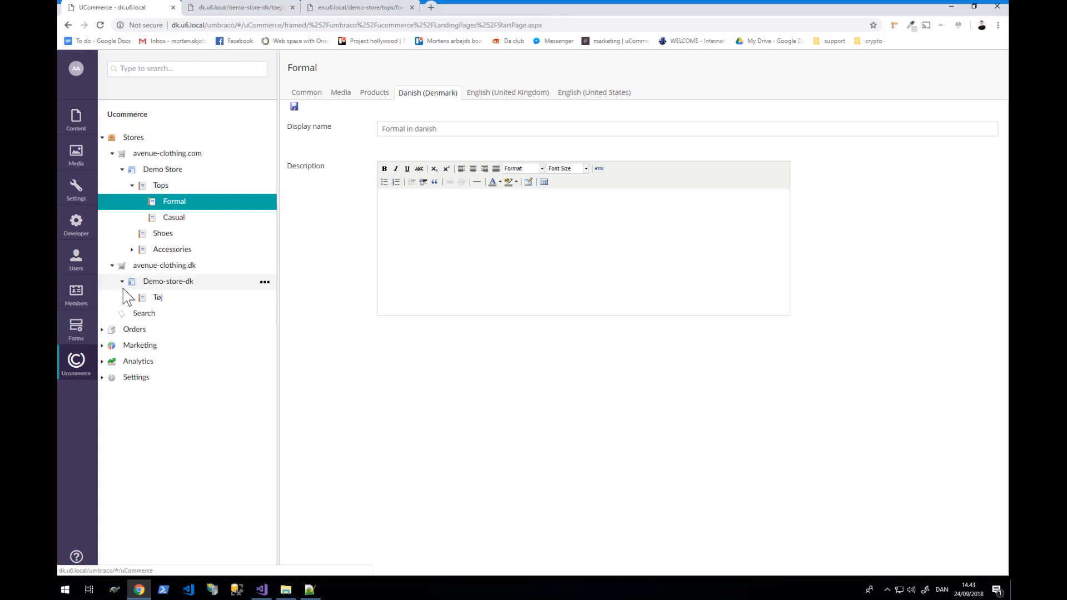
- Under Settings > Catalog > Price Groups, create 'DKK 25 PCT' with DKK as its currency
click(103, 380)
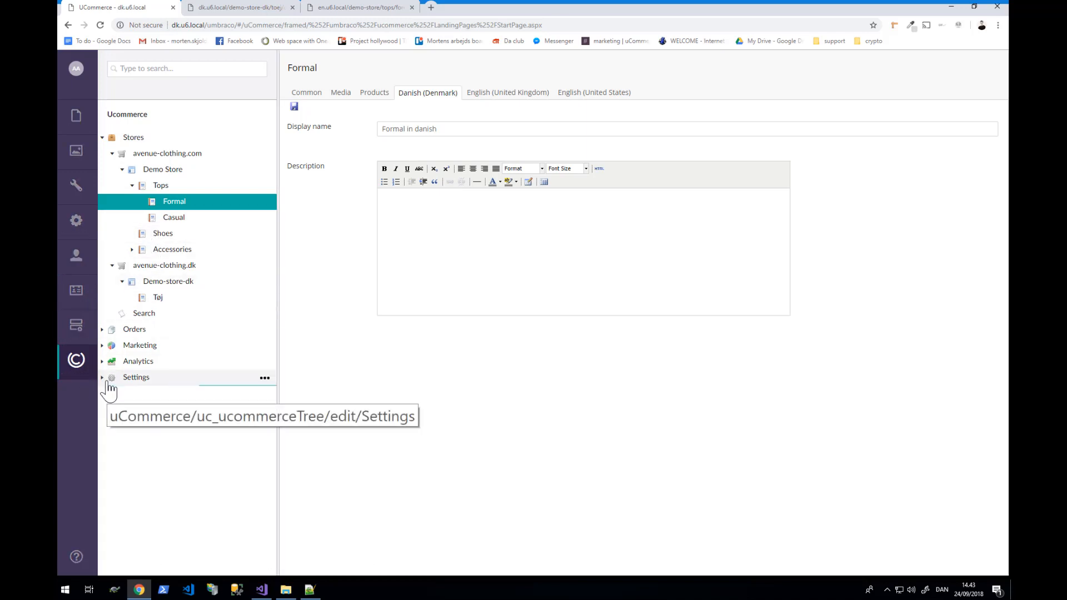
click(113, 410)
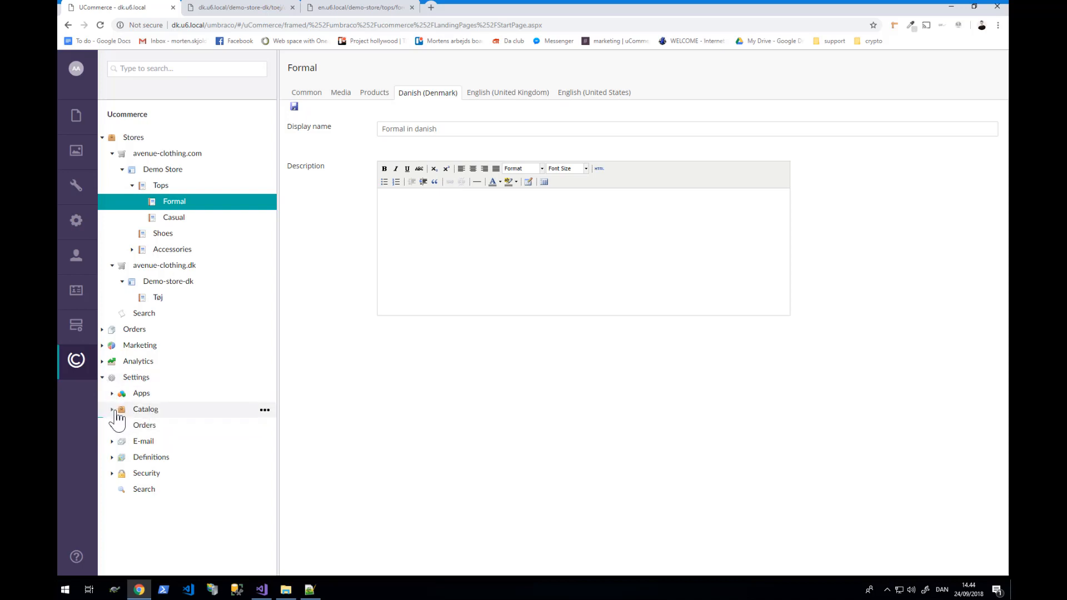
click(123, 425)
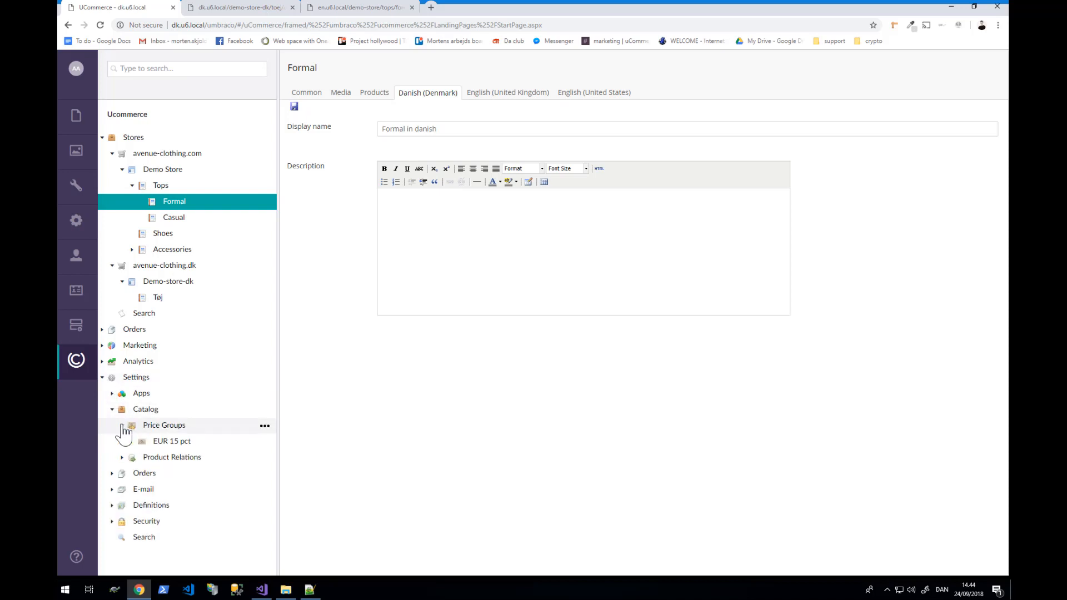
right_click(192, 427)
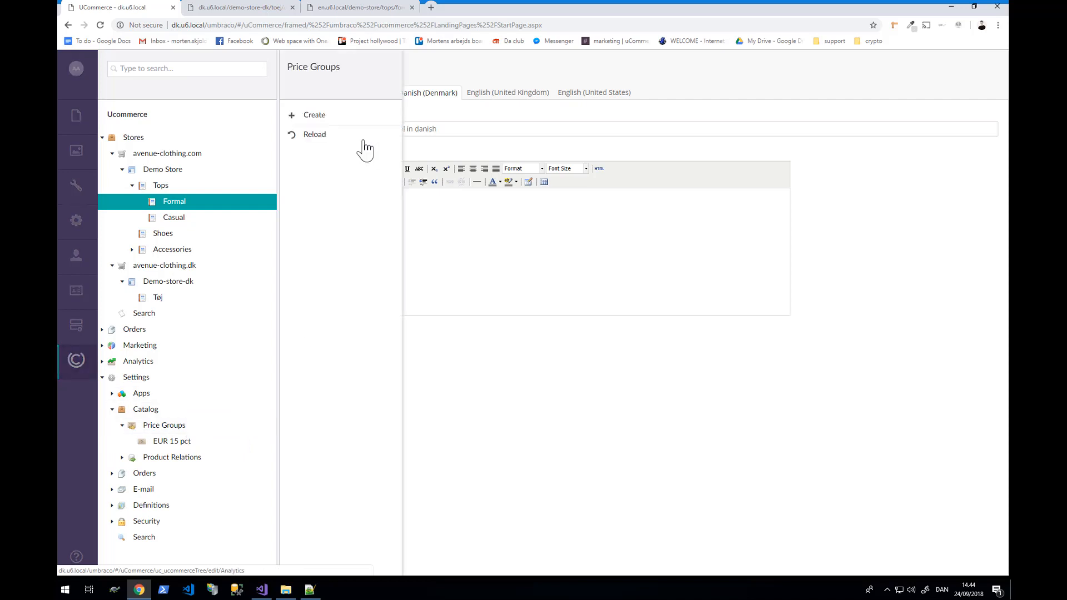
click(337, 116)
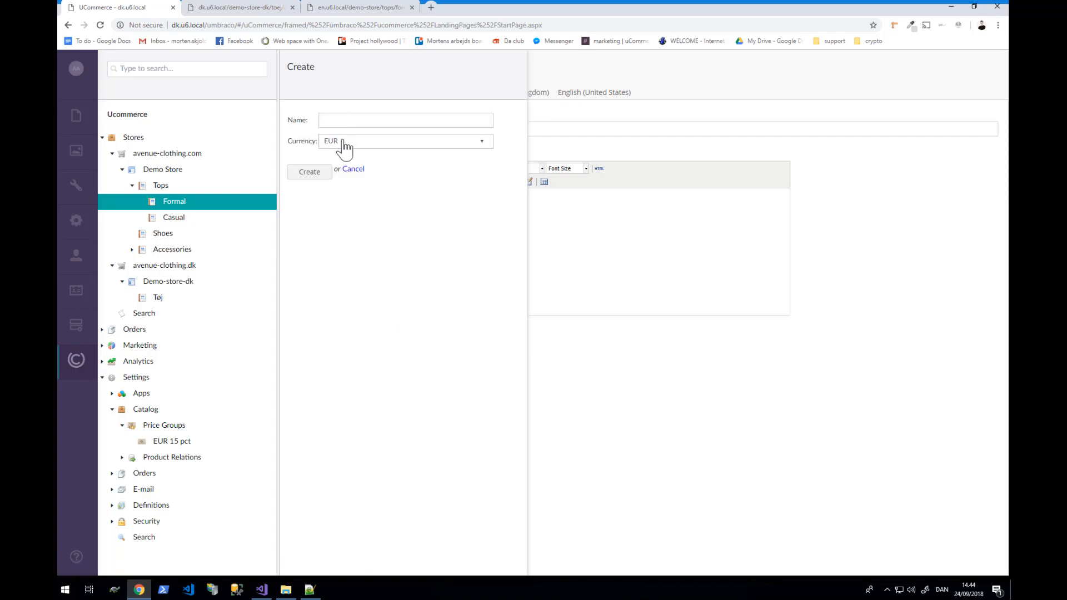
click(340, 142)
click(344, 171)
click(354, 121)
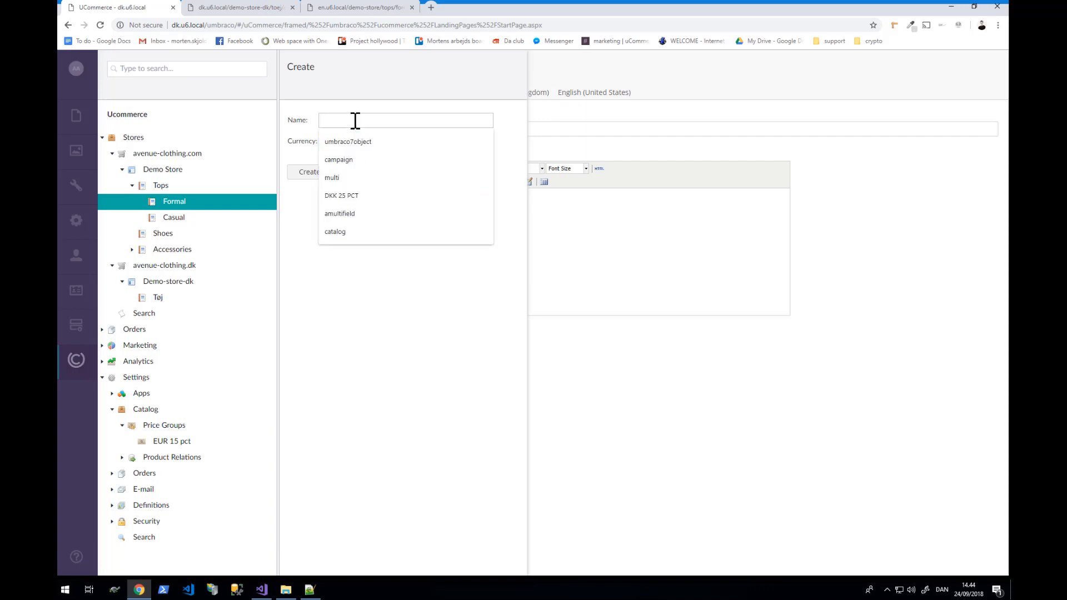
text(DJJ)
key(BackSpace)
key(BackSpace)
text(KK 25 PCT)
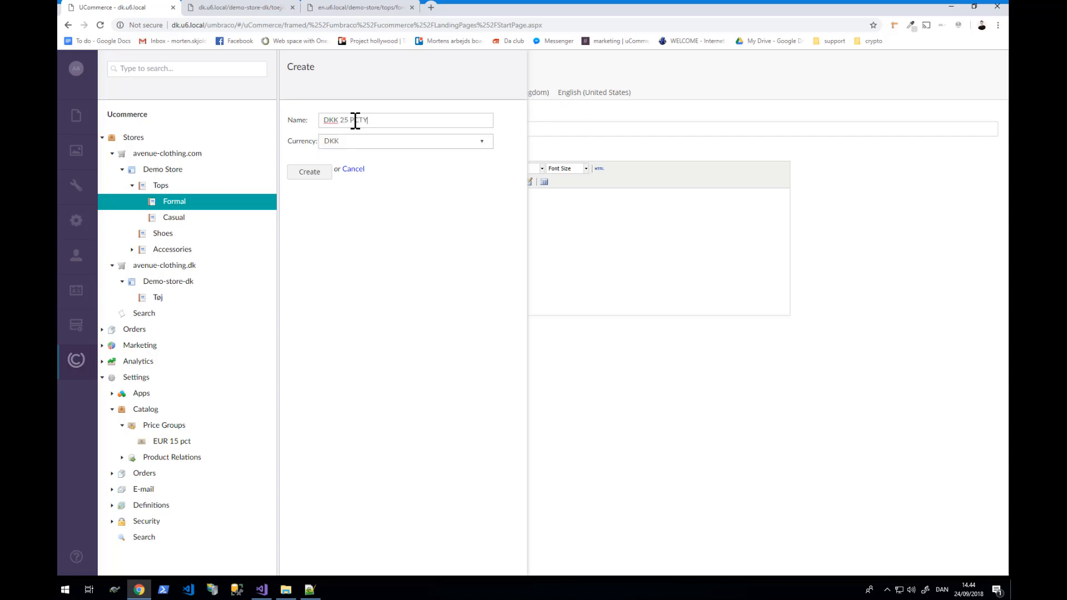
click(291, 177)
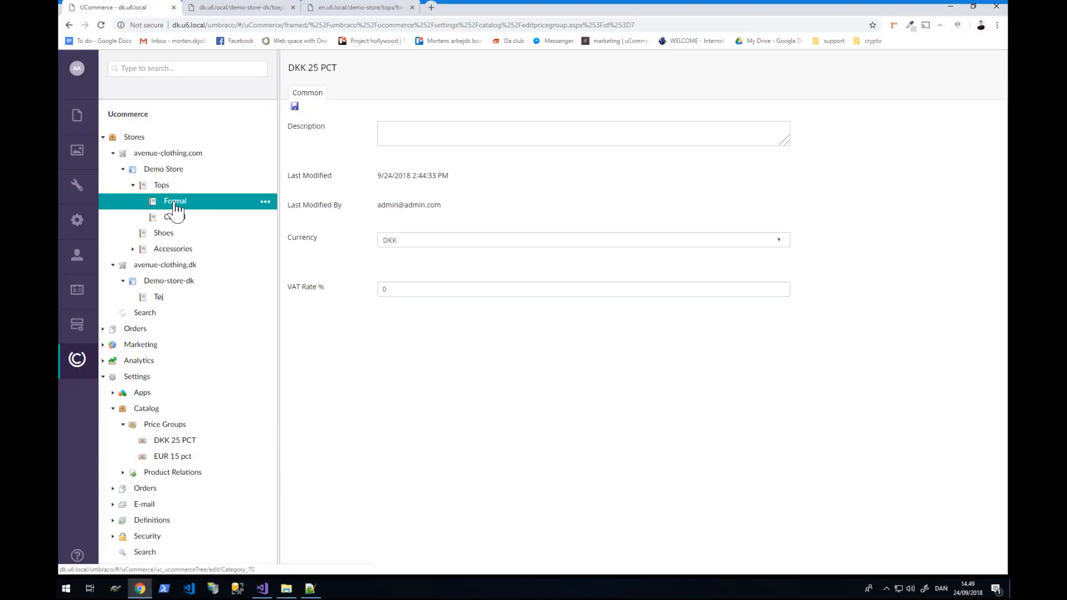
- Open the Black & White Wonderland limited-edition shirt (SKU BWWMSFSS-LE) from the Tøj products list
click(175, 203)
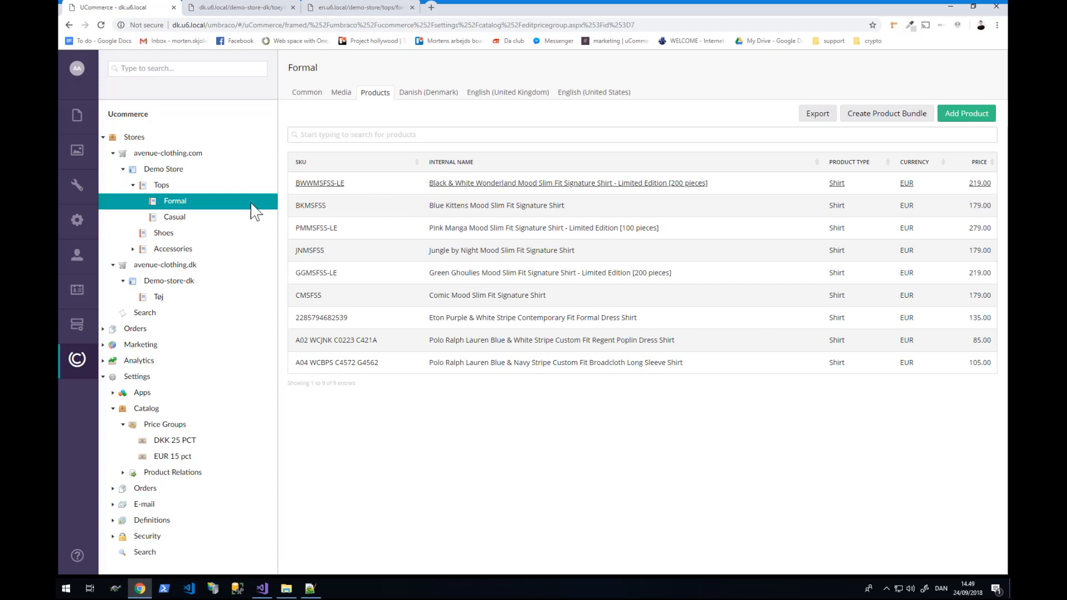
click(157, 298)
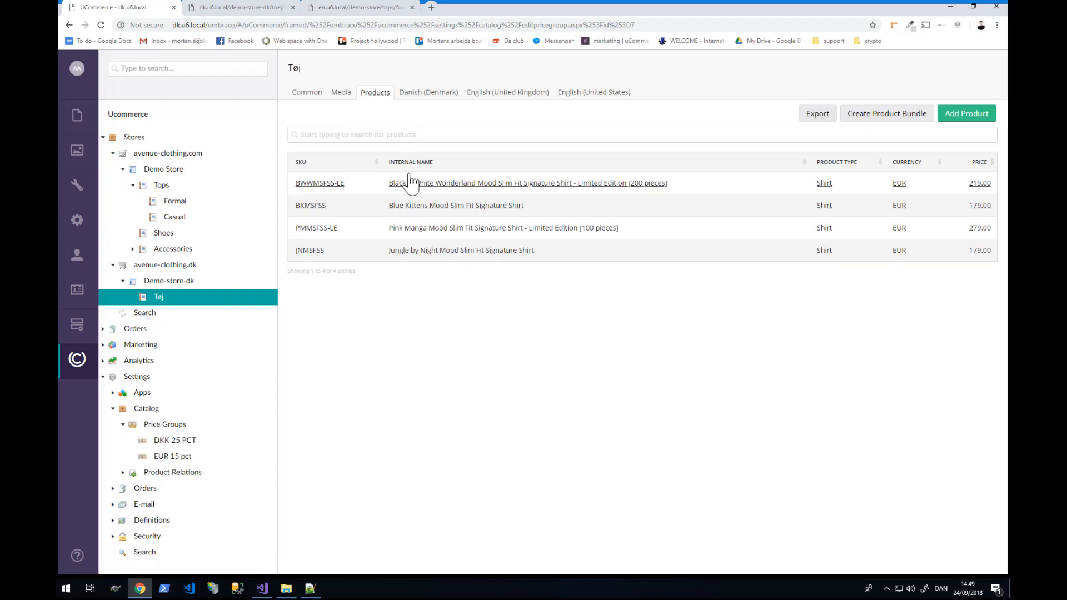
click(352, 177)
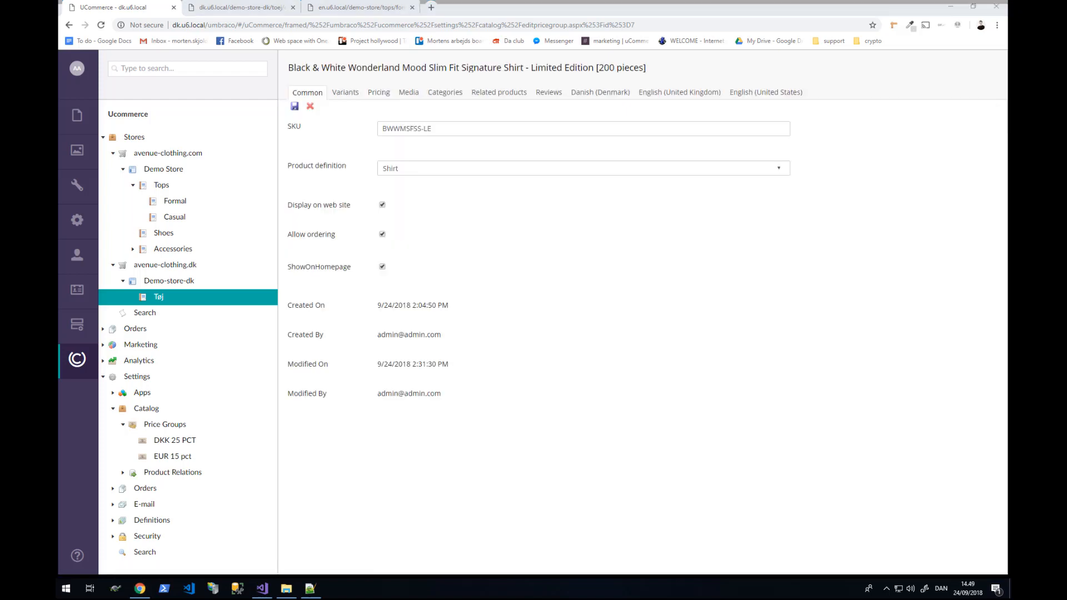
- Enter and save DKK 25 PCT list prices for the Black & White Wonderland and Blue Kittens shirts
click(378, 93)
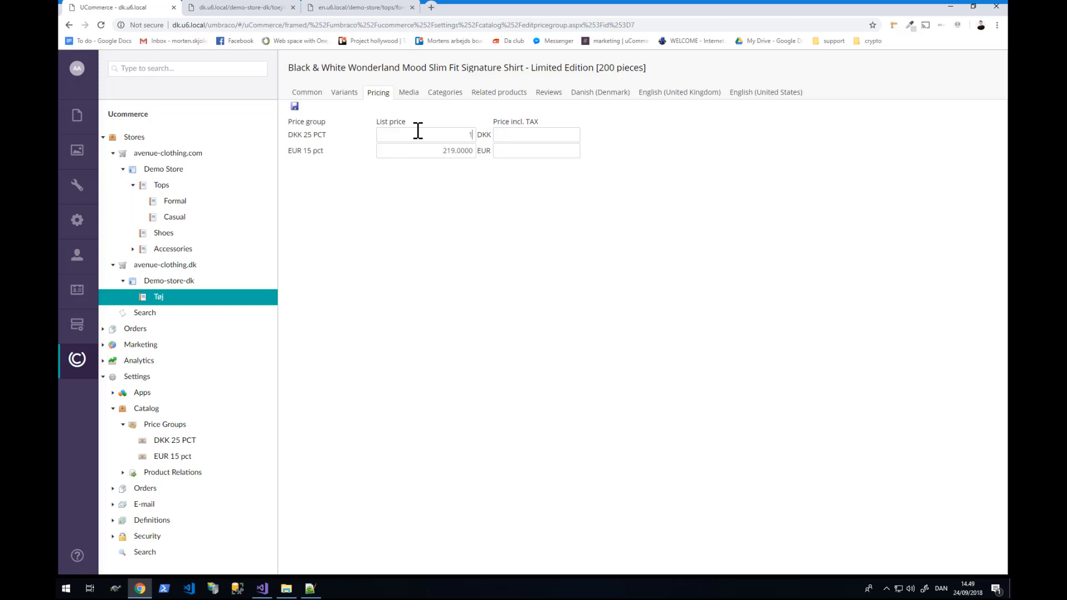
text(500)
click(295, 107)
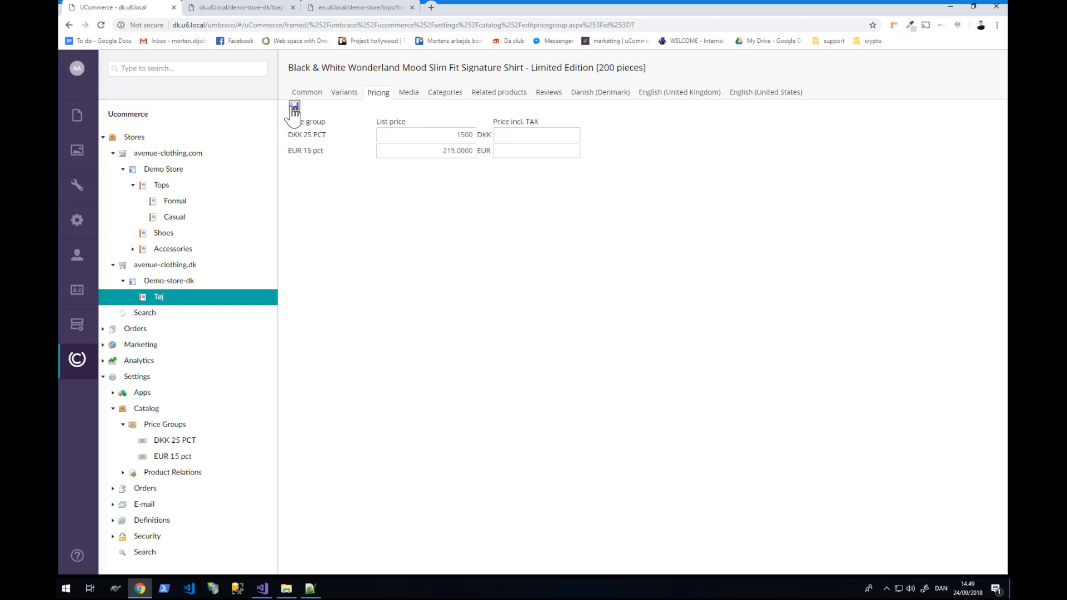
click(165, 300)
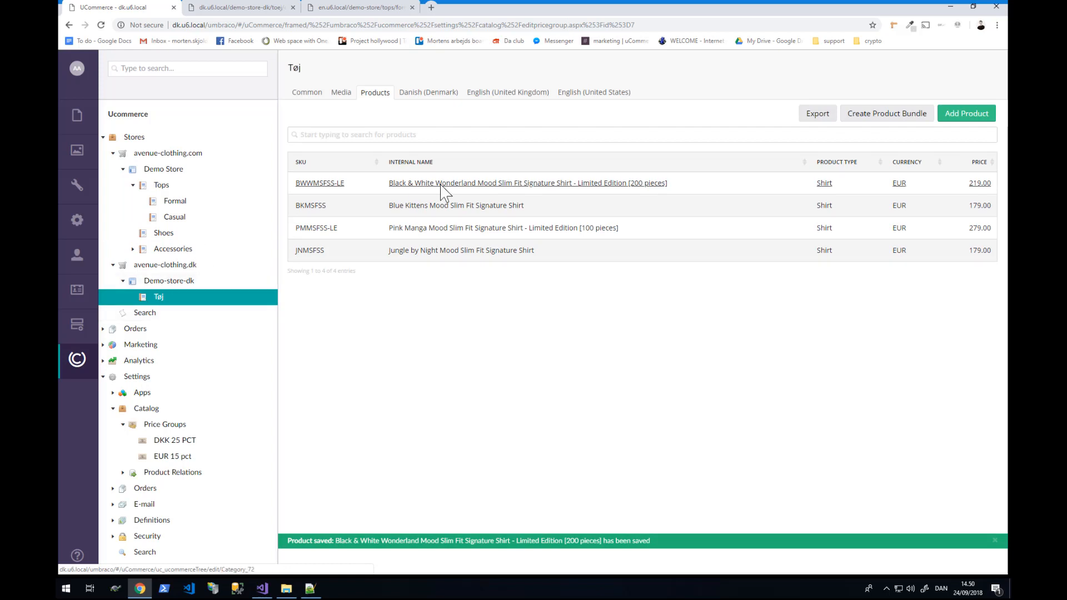
click(421, 209)
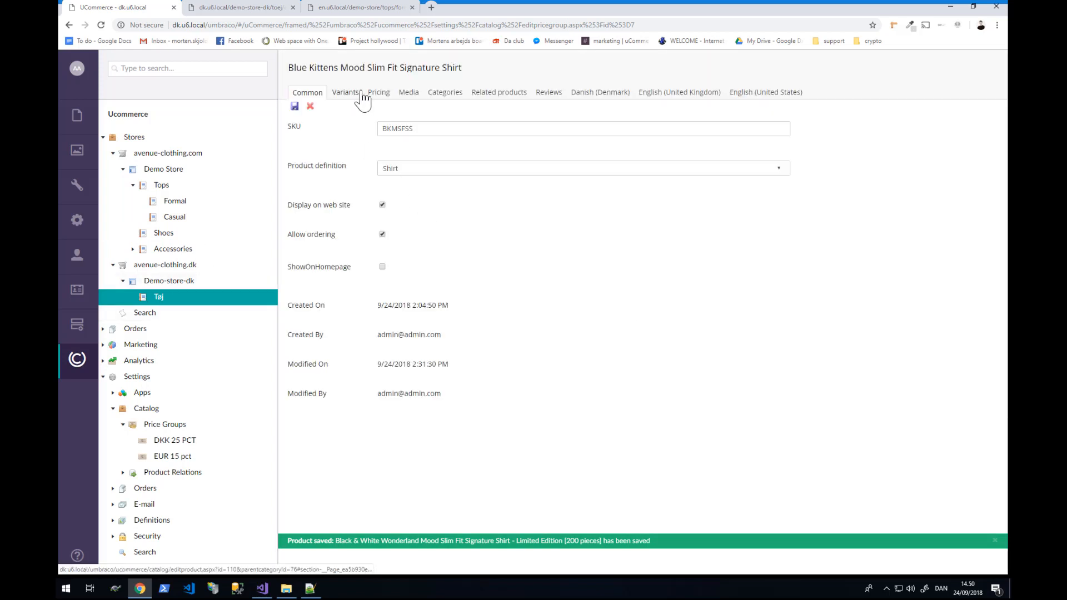
click(360, 93)
click(379, 94)
click(430, 133)
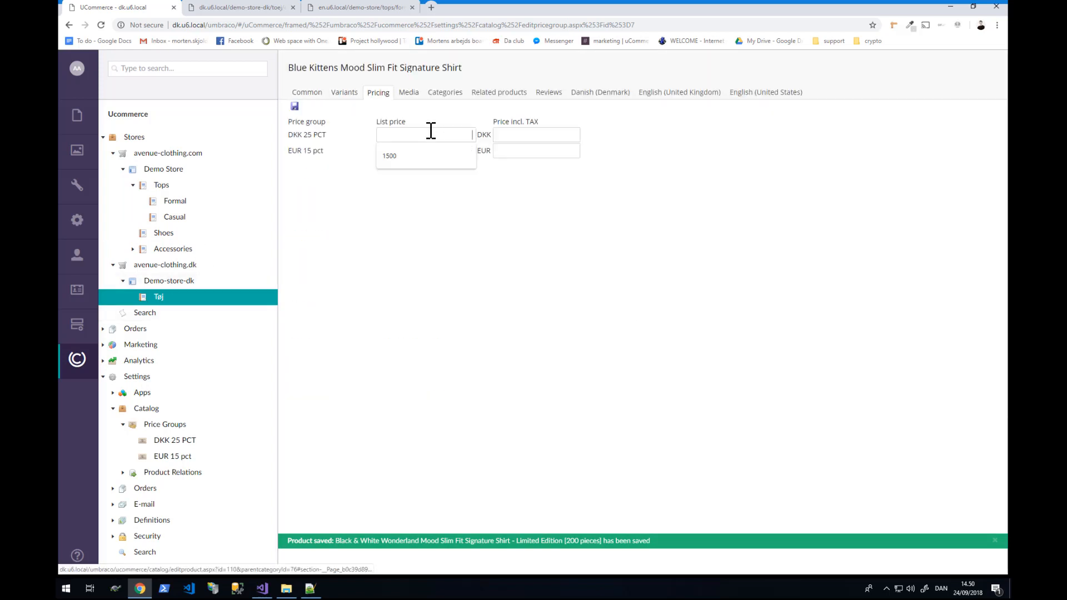
text(1000)
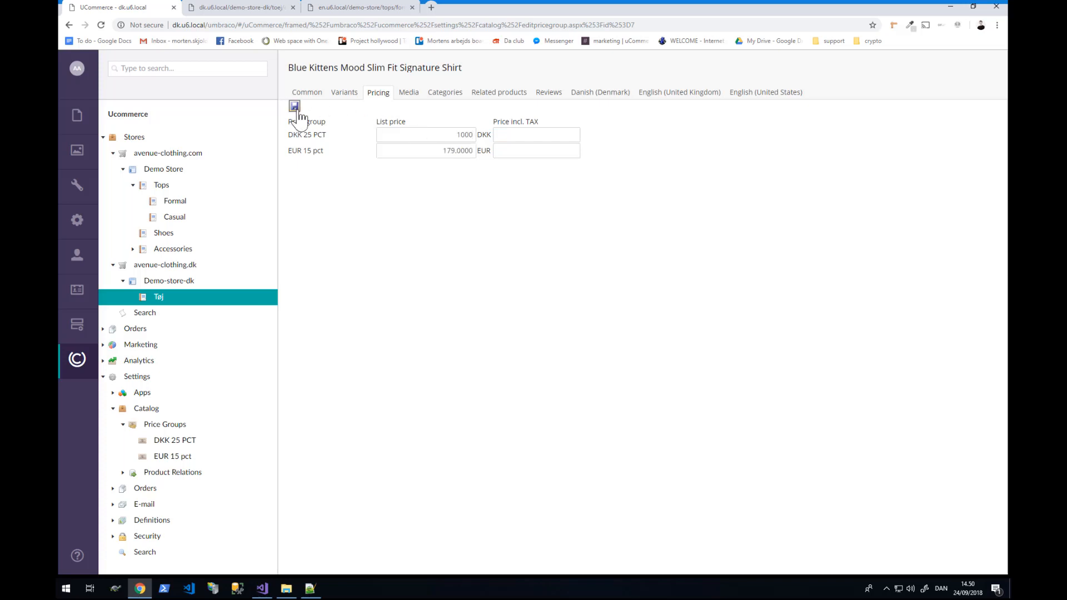
click(294, 107)
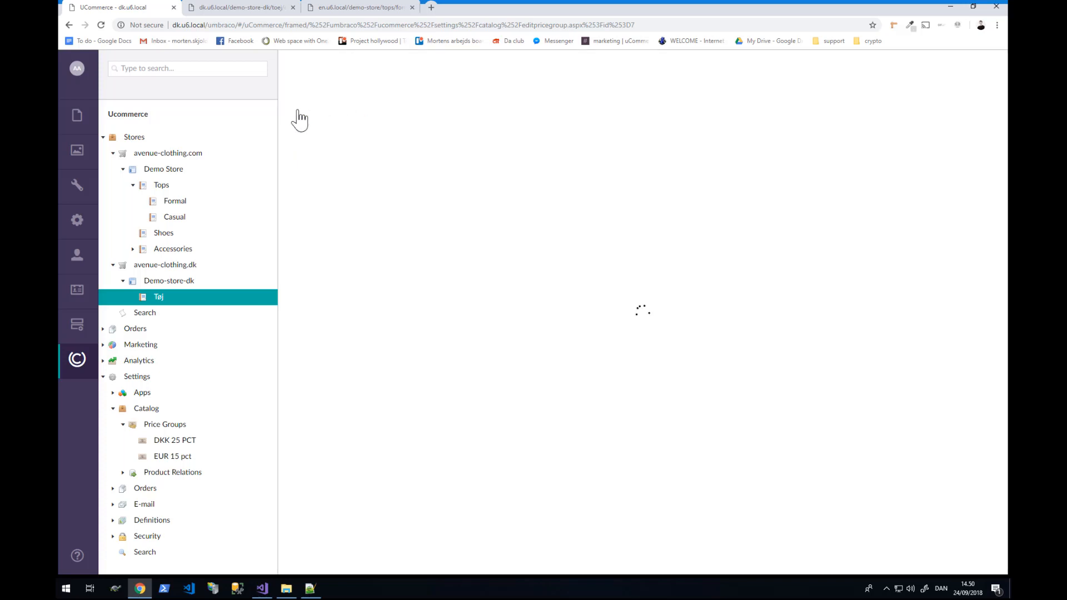
- Set the Pink Manga shirt's DKK 25 PCT list price to 2000
click(158, 298)
click(358, 229)
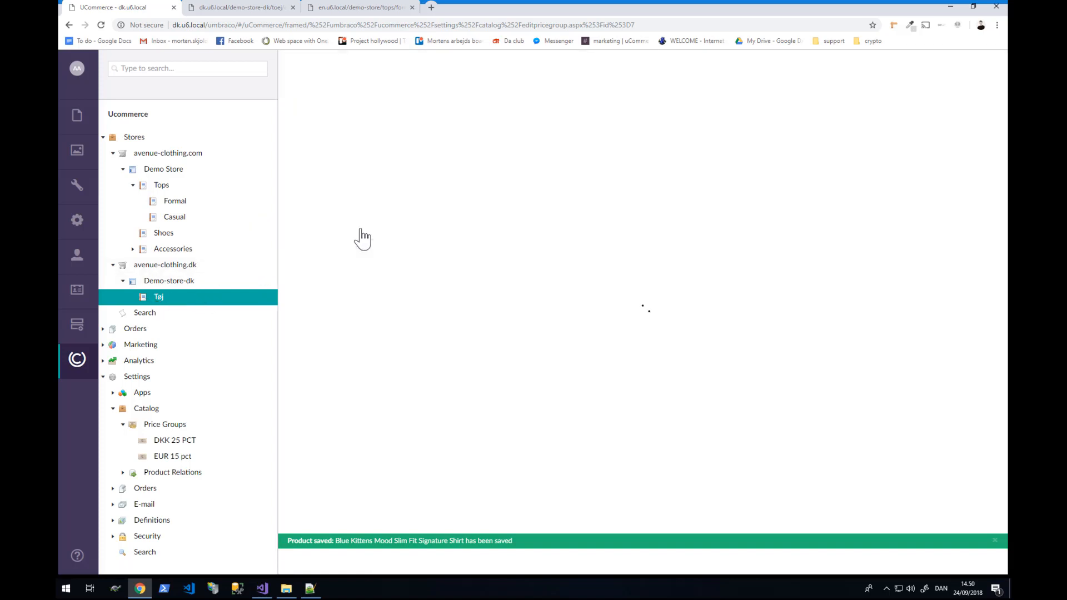
click(373, 95)
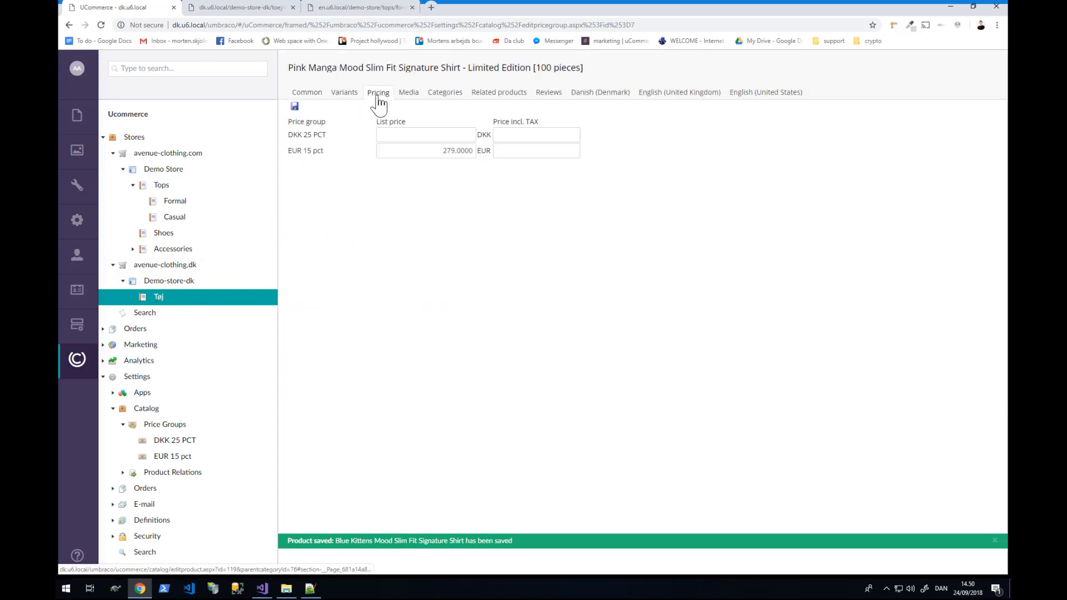
click(429, 136)
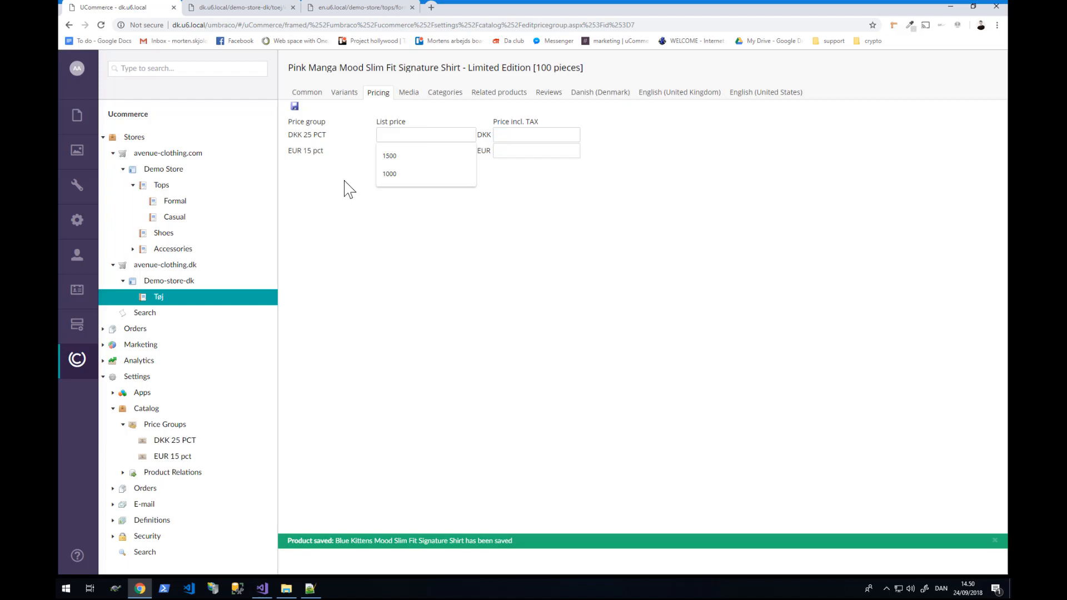
text(5)
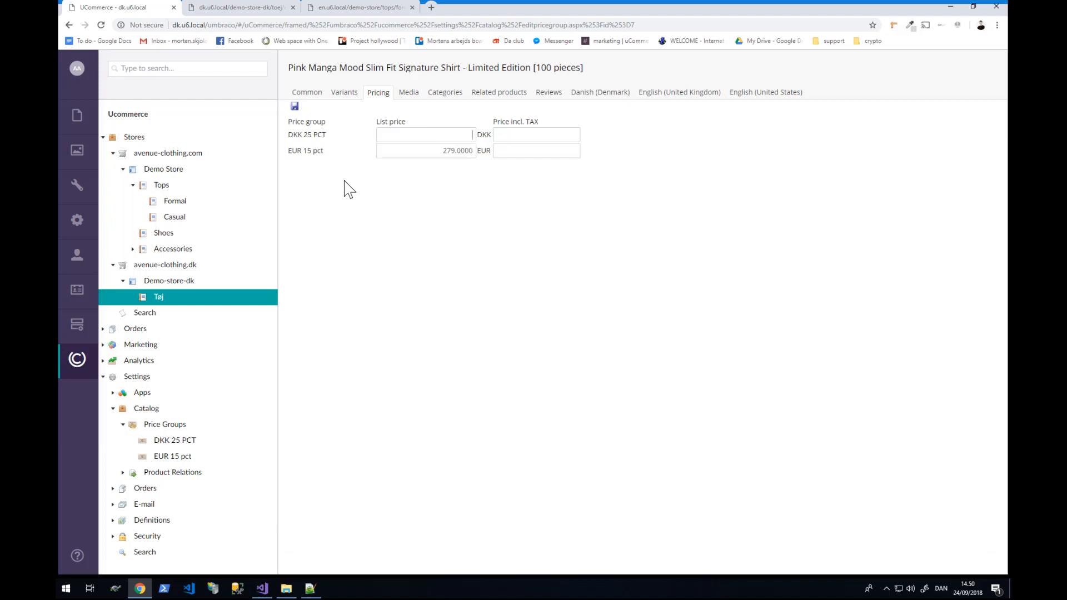
text(2000)
click(161, 300)
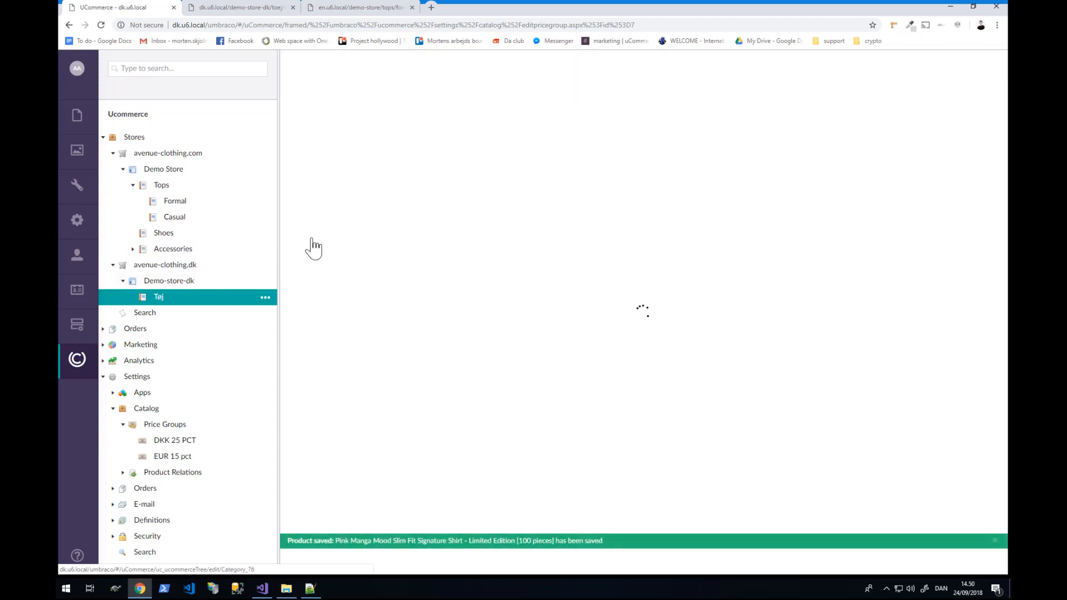
- Set the Jungle by Night shirt's DKK 25 PCT list price to 1500 and save
click(414, 252)
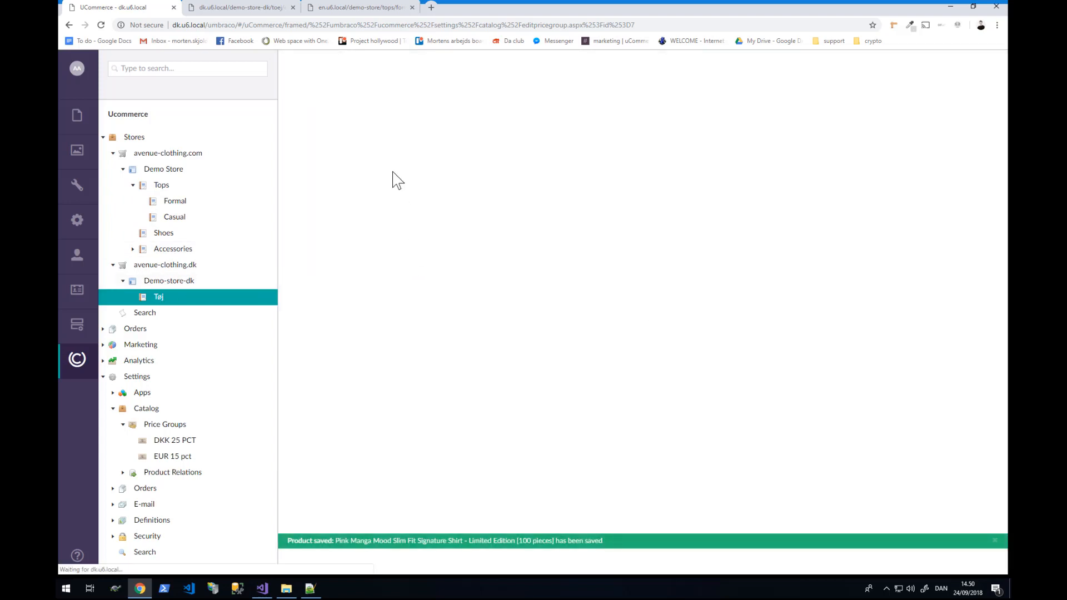
click(347, 93)
click(380, 93)
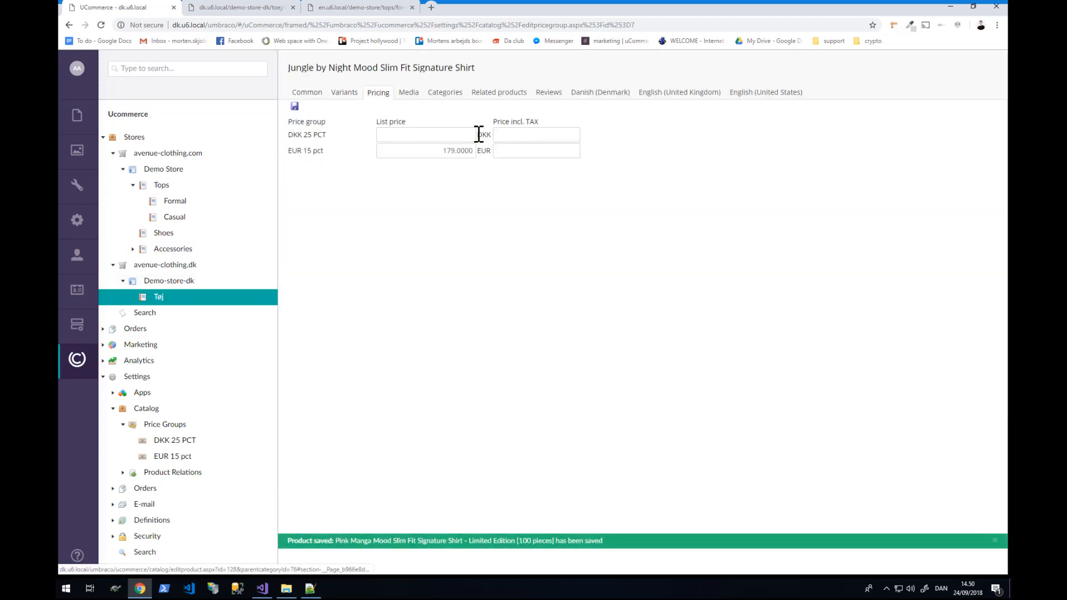
click(443, 135)
text(1500)
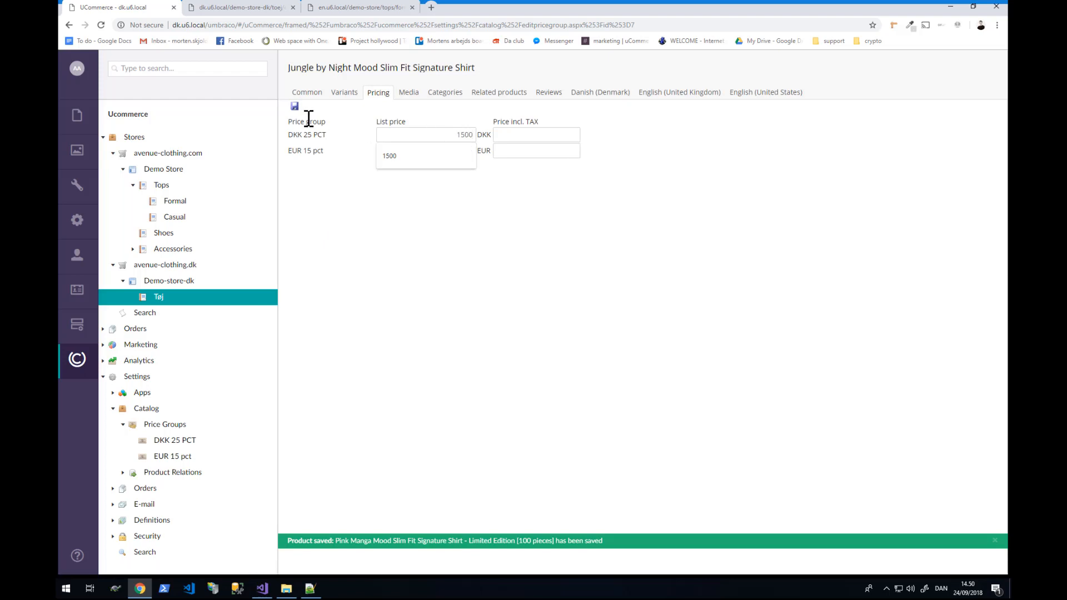
click(295, 106)
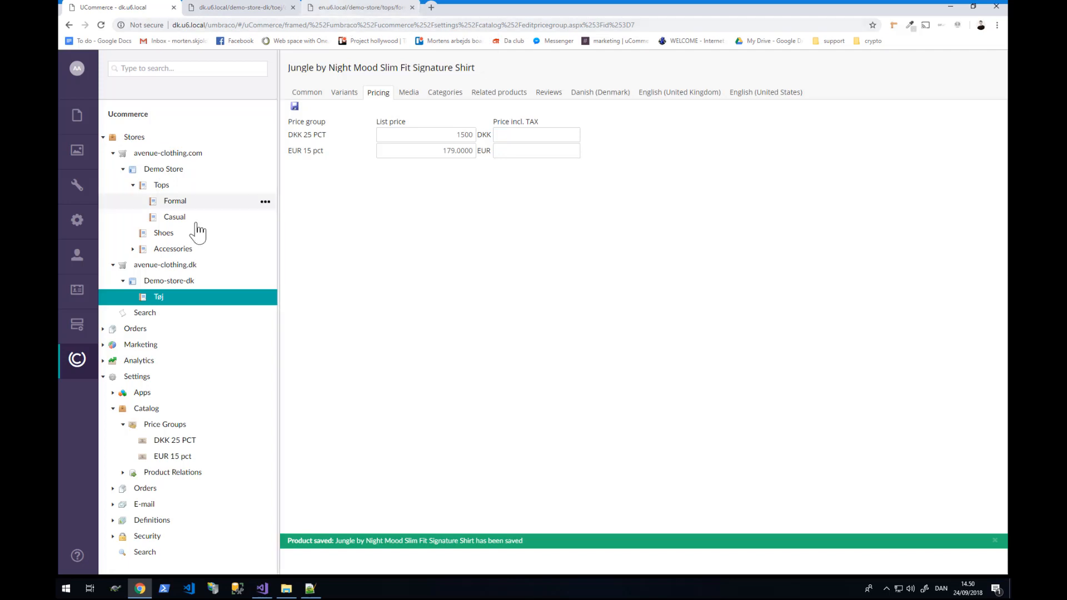
click(222, 7)
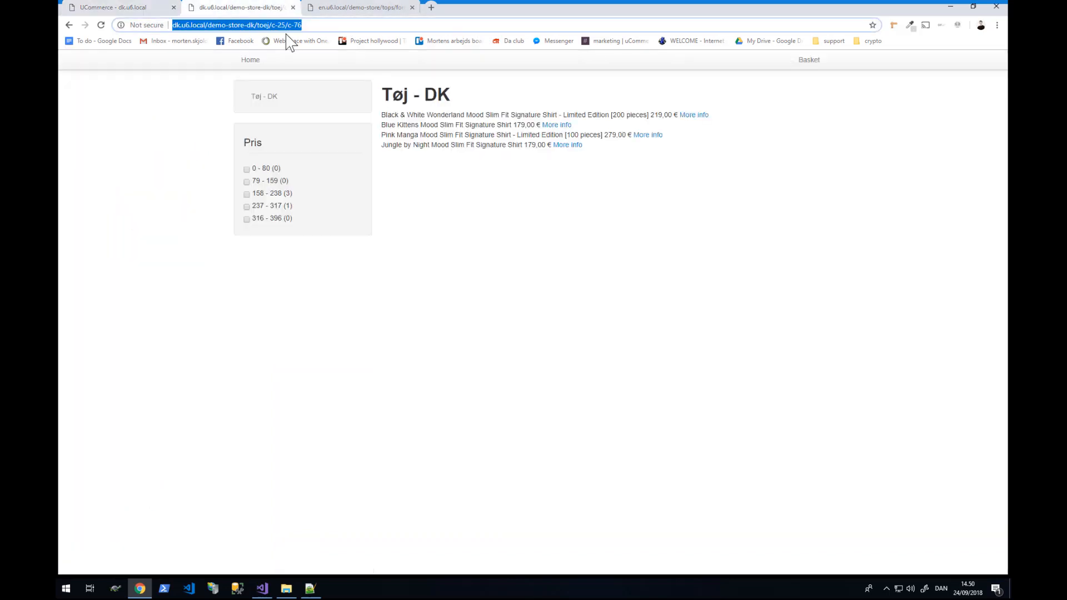
click(351, 8)
click(287, 25)
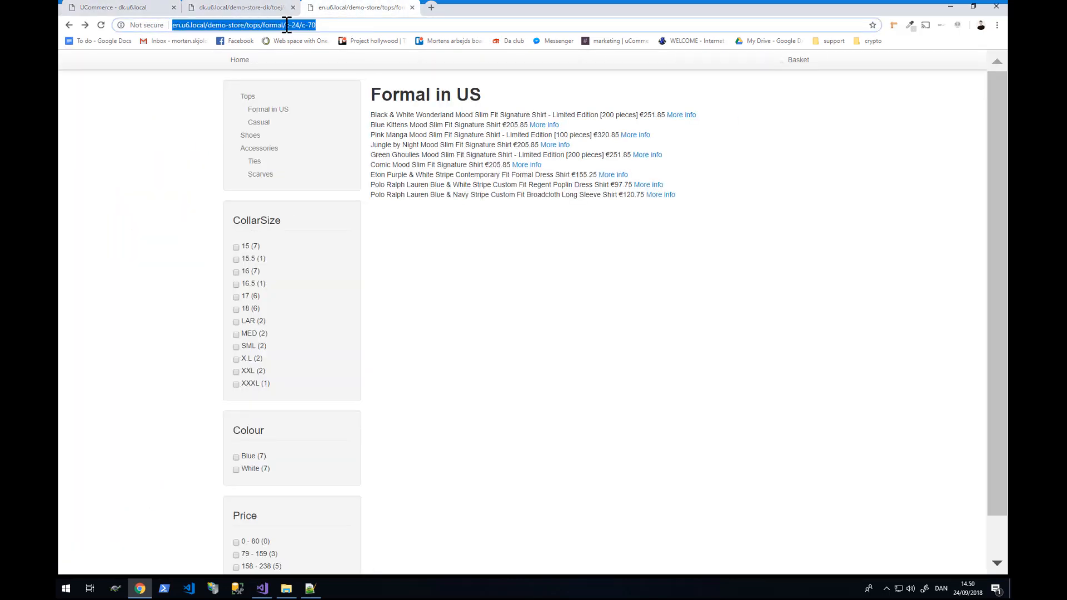
key(Return)
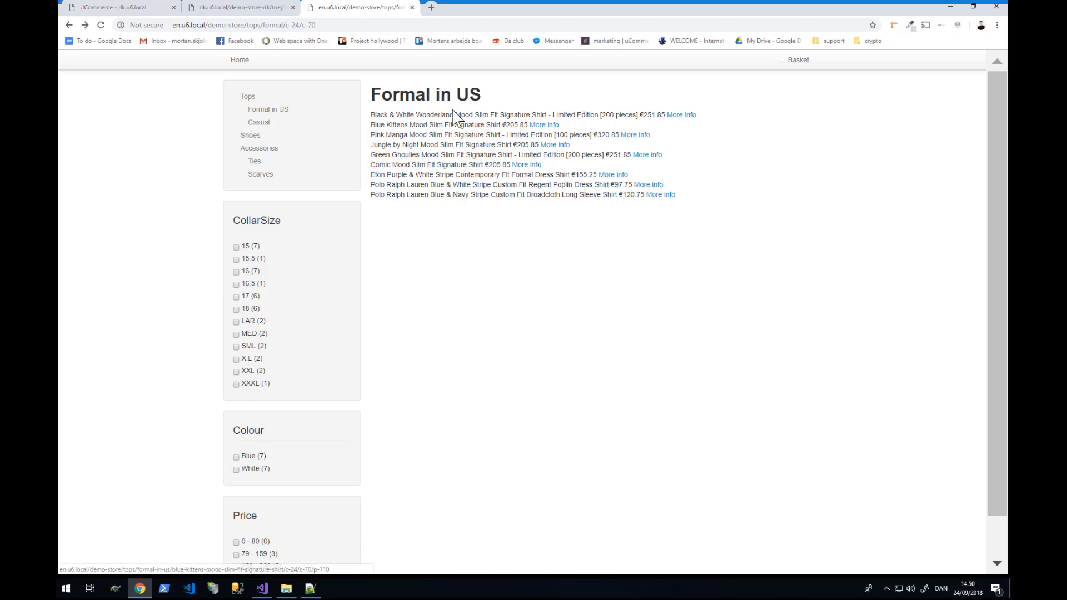
drag(371, 114, 662, 115)
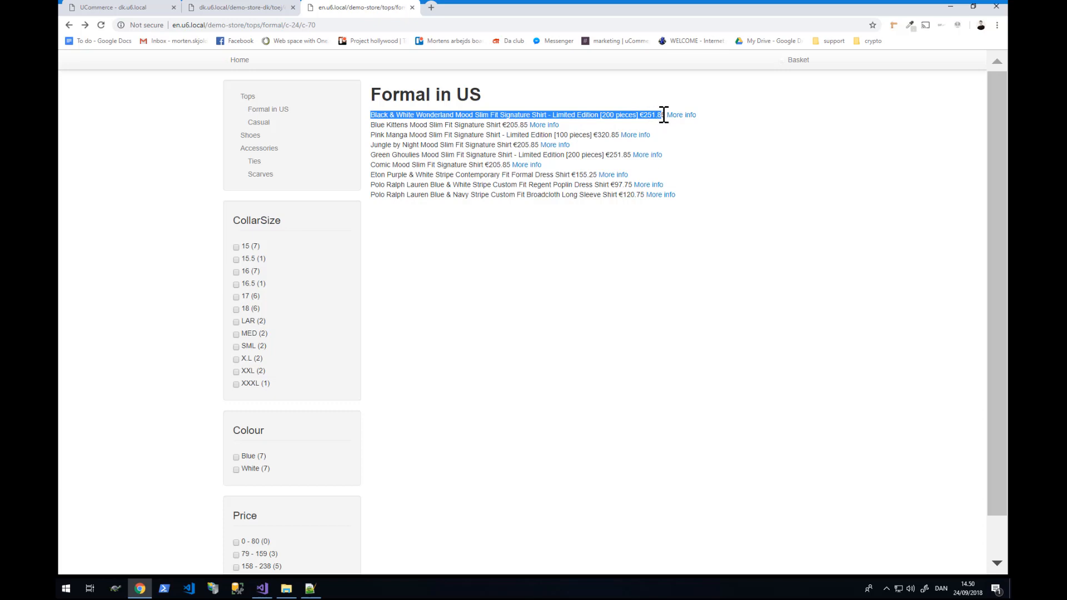
click(243, 9)
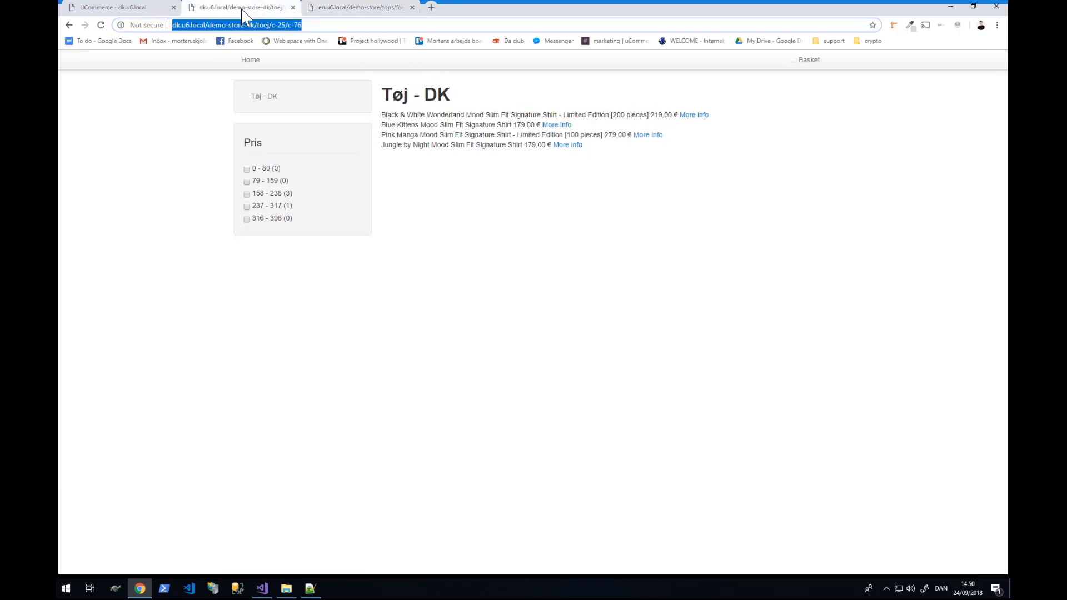
click(366, 71)
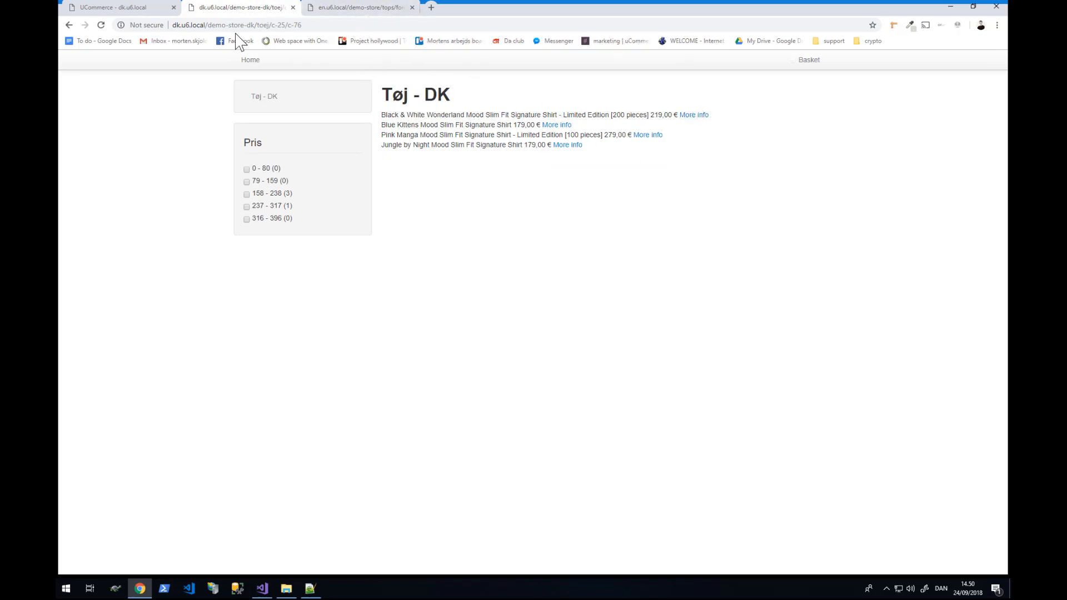
click(125, 6)
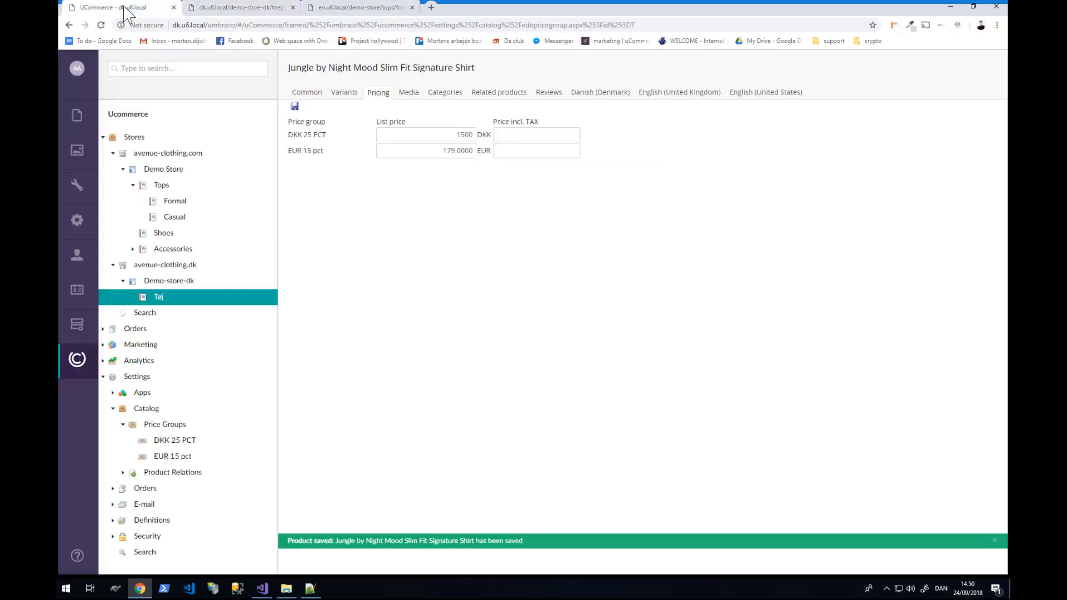
- Save DKK 25 PCT as Demo-store-dk's default price group, then go to the Tøj - DK shop page
click(160, 283)
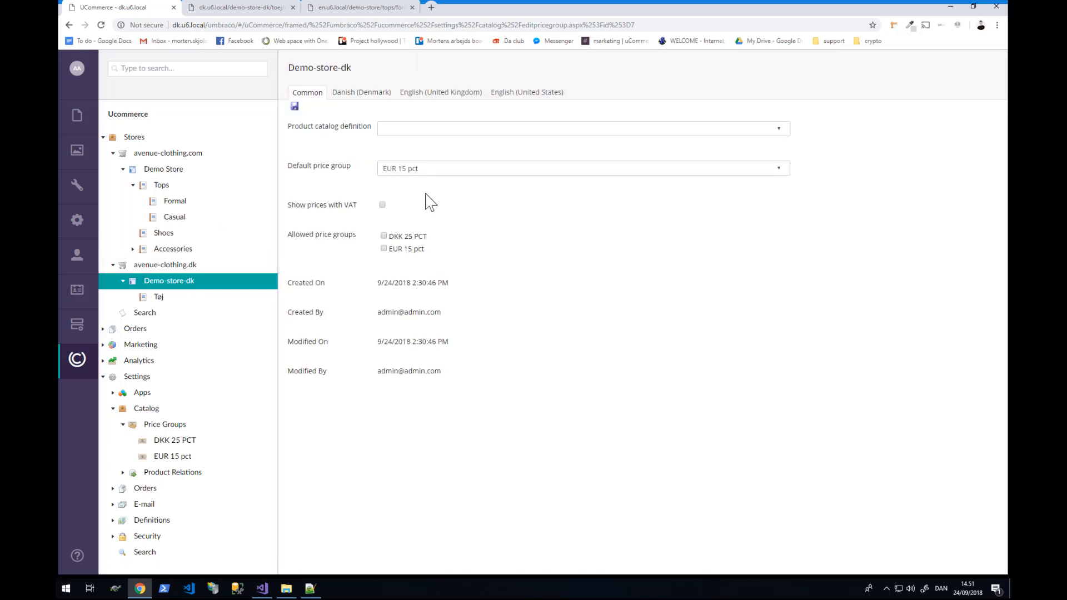
click(415, 171)
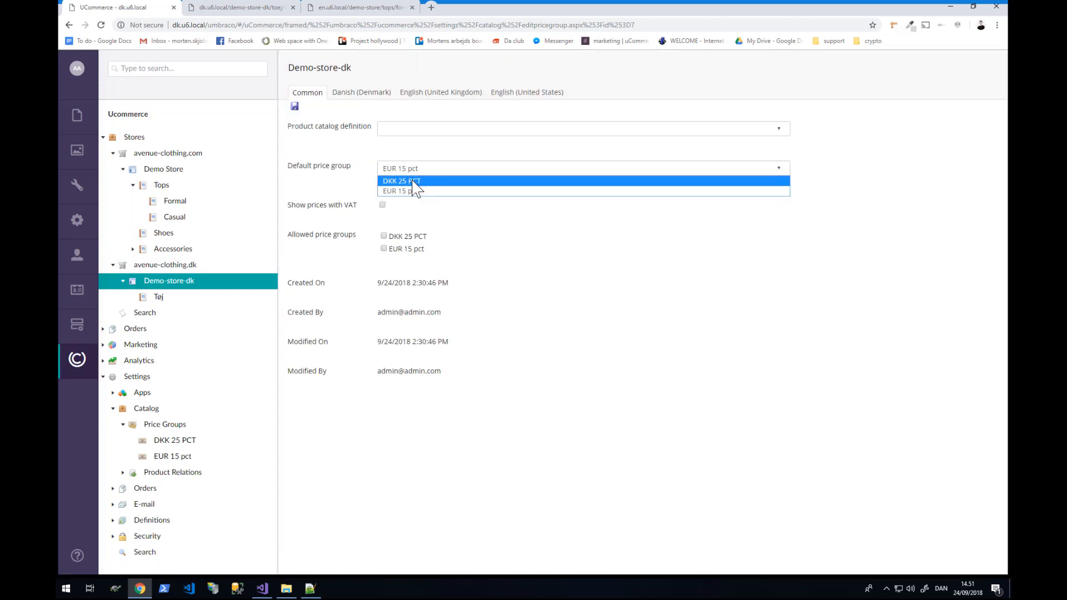
click(416, 183)
click(295, 107)
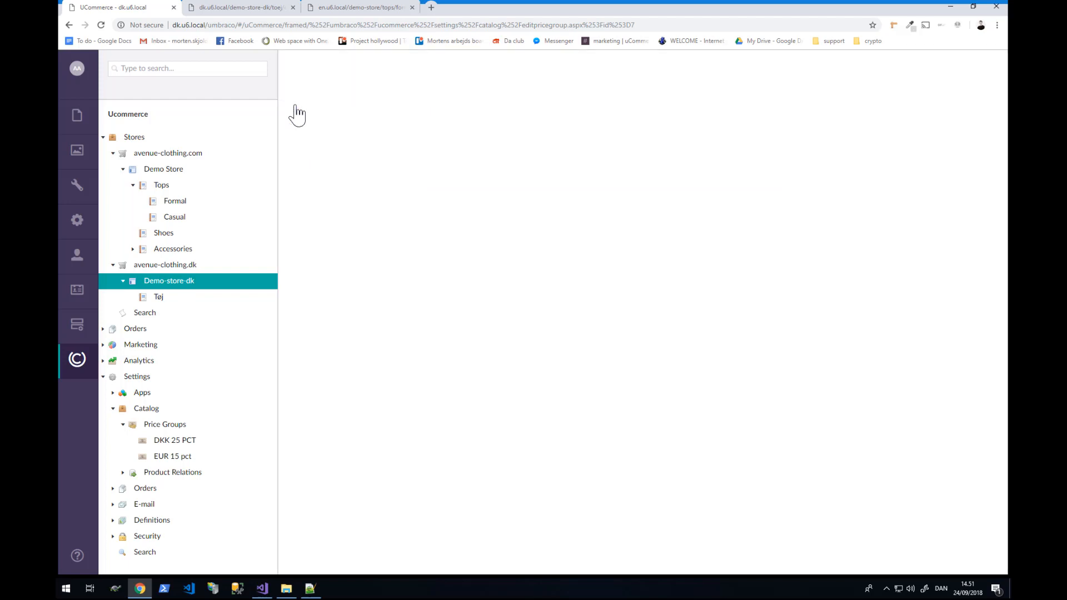
click(259, 9)
click(262, 29)
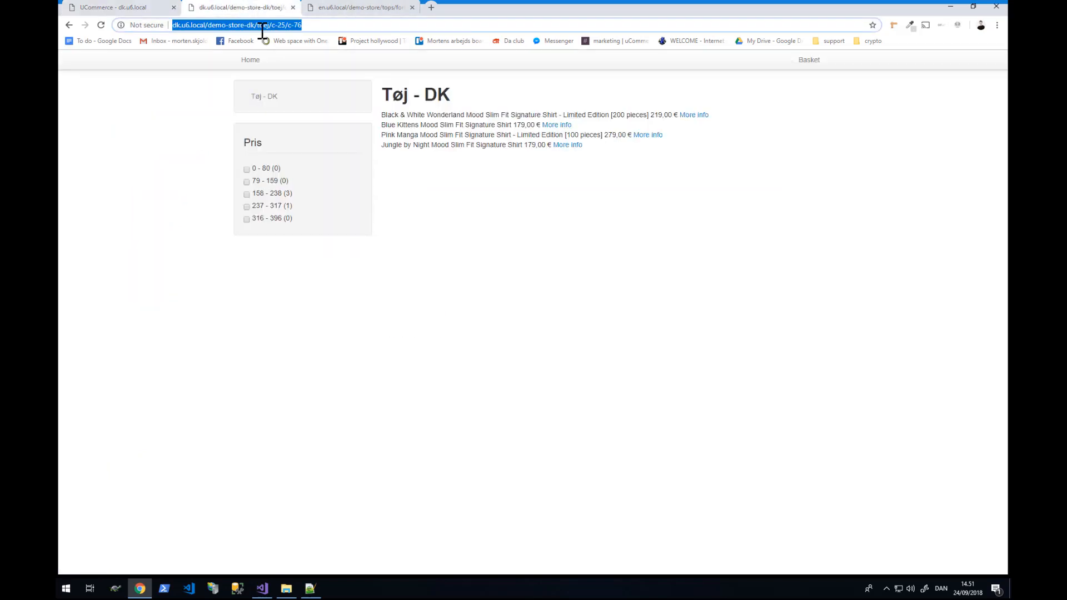
- Reload Tøj - DK (Jungle by Night now 1.500,00 kr) and Formal in US, then return to admin
key(Return)
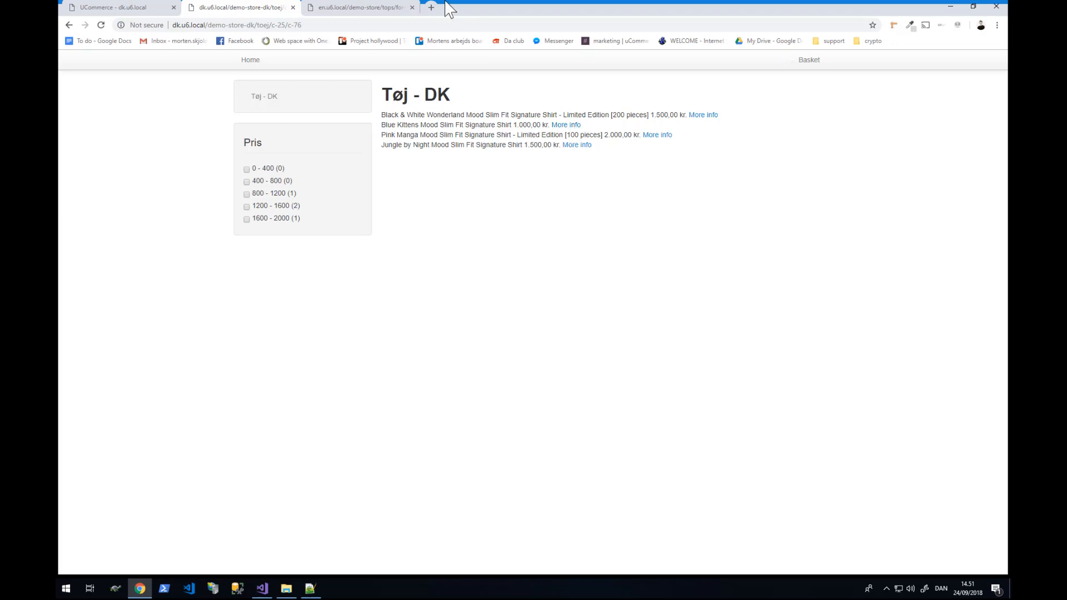
click(354, 11)
click(350, 25)
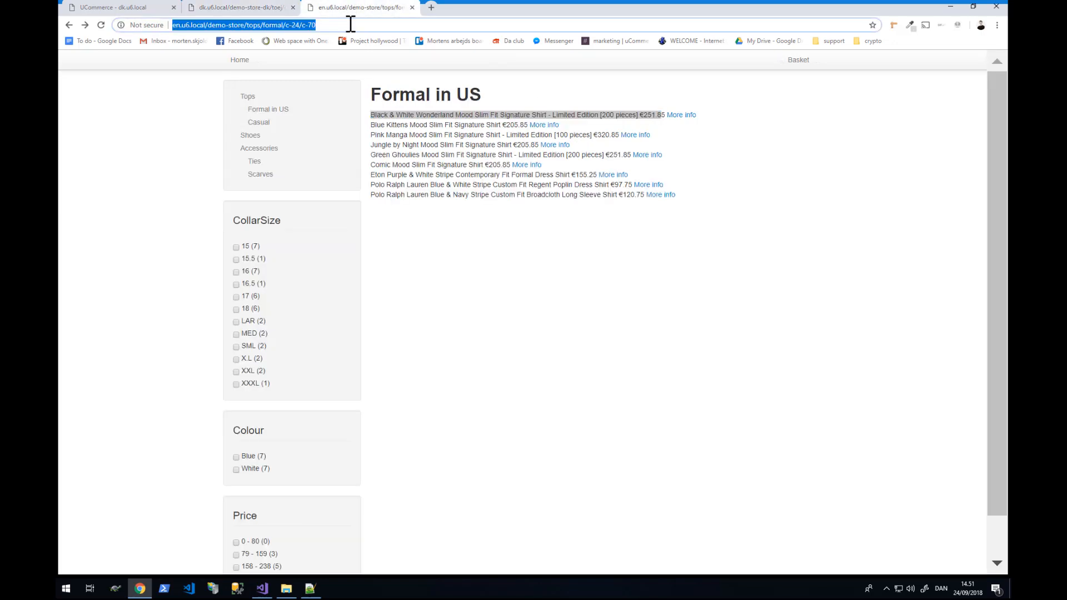
key(Return)
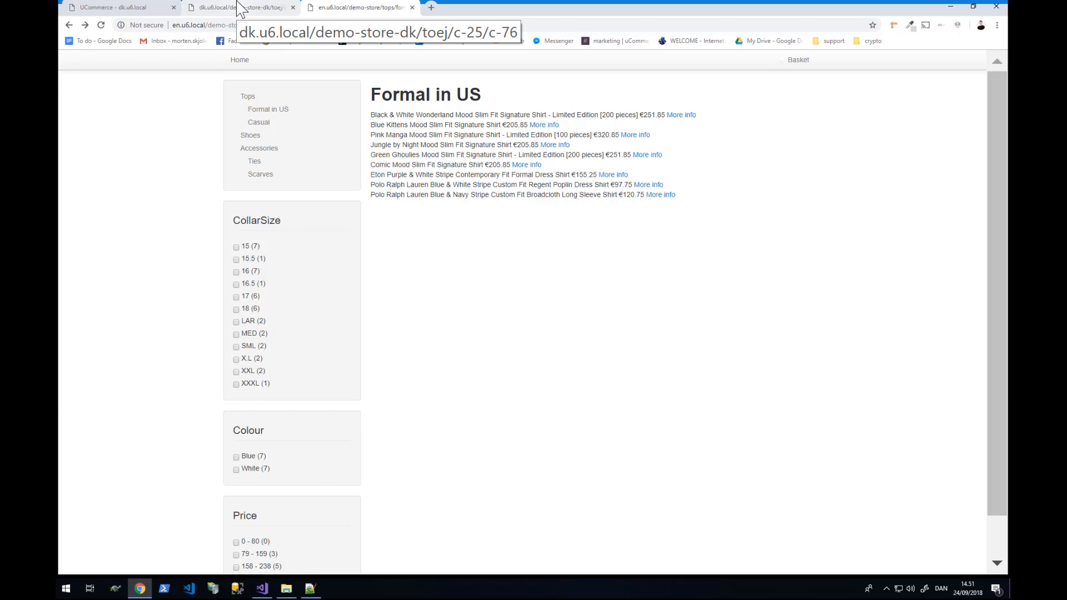
click(123, 8)
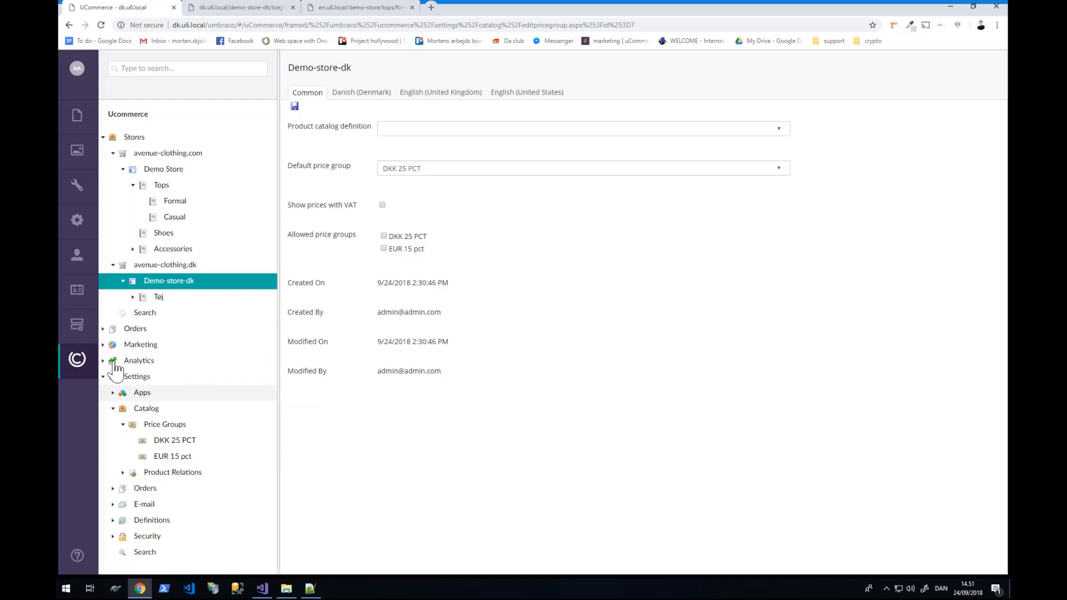
- Delete the Default Campaign under Marketing > avenue-clothing.com, confirming with OK
click(103, 345)
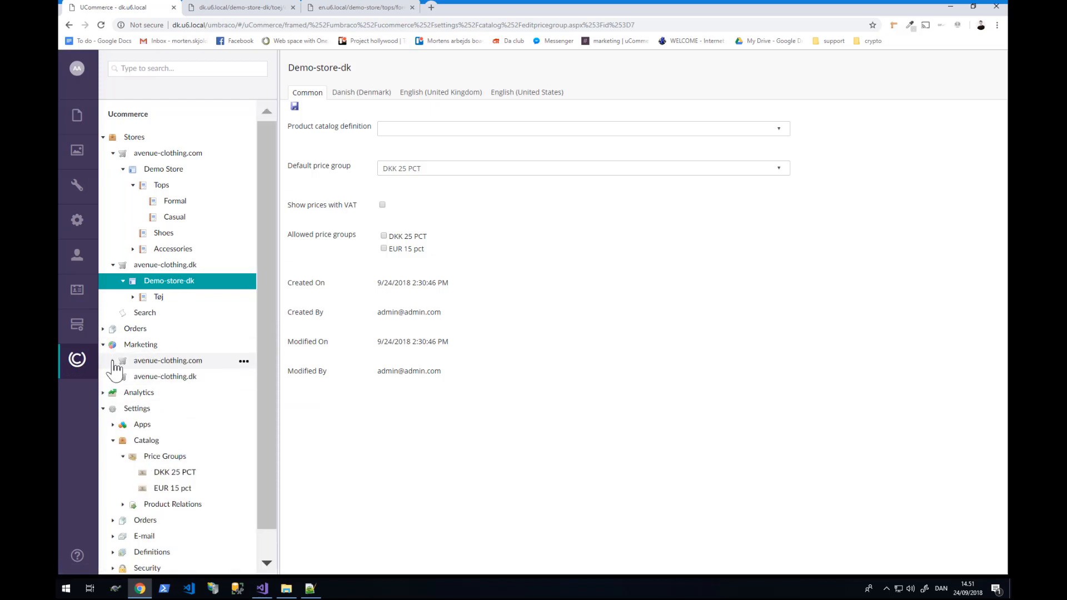
click(113, 360)
scroll(150, 424, down, 1)
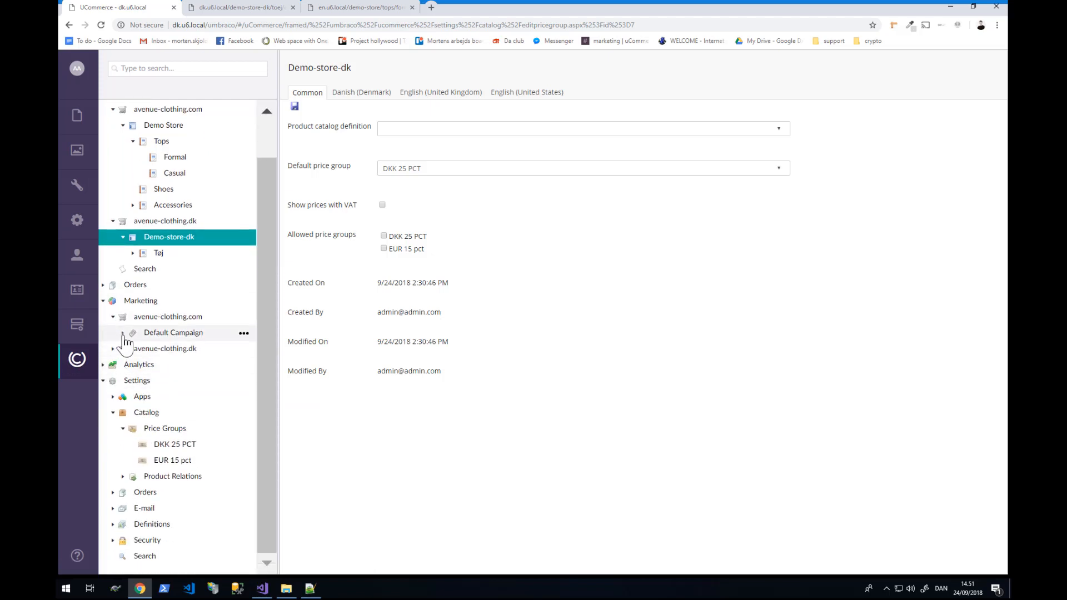
click(123, 333)
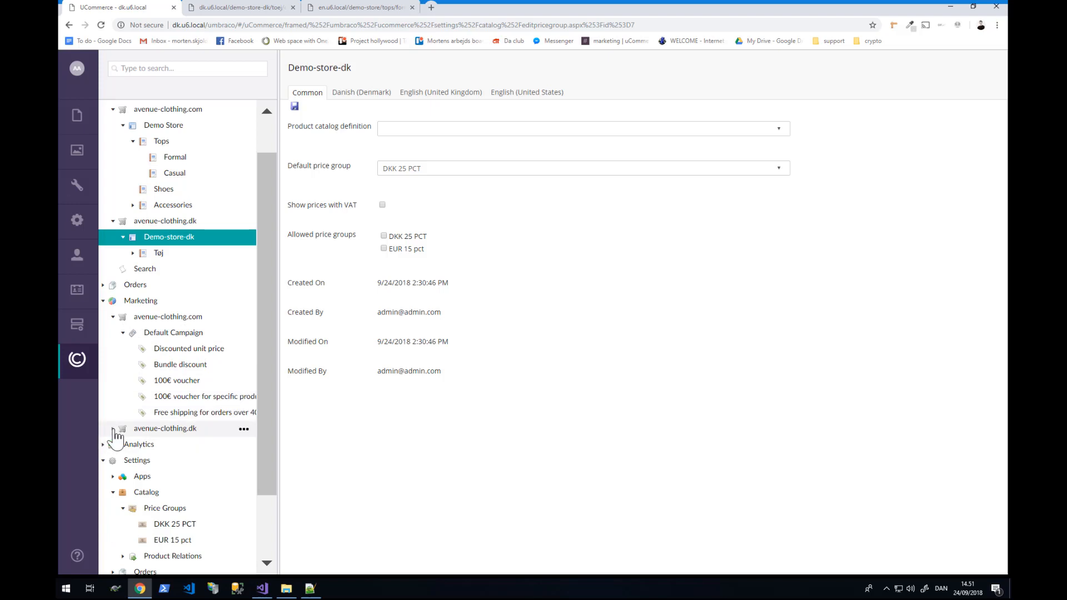
right_click(158, 333)
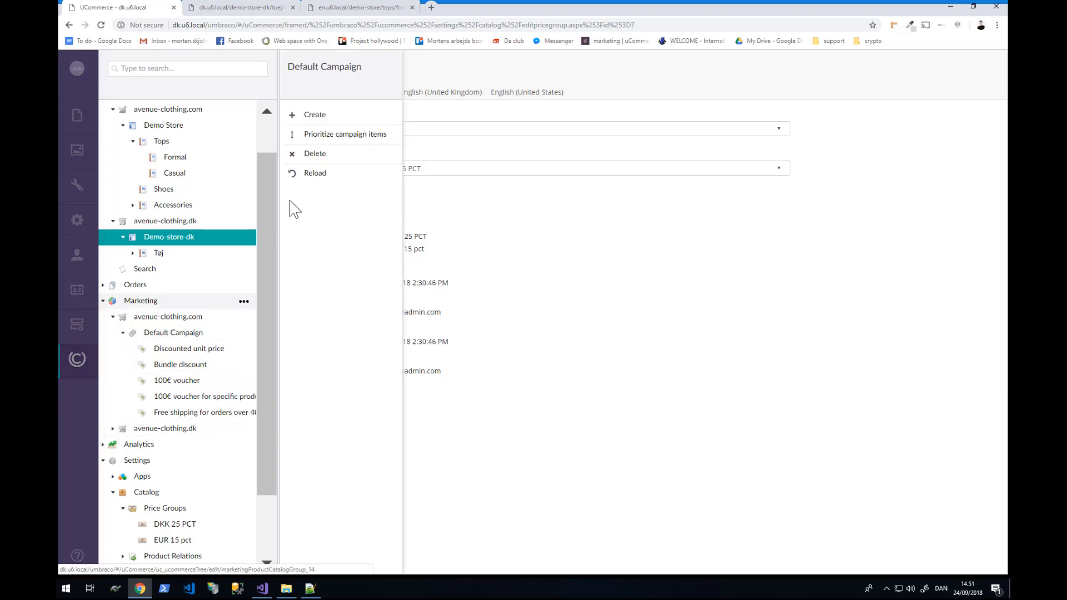
click(321, 157)
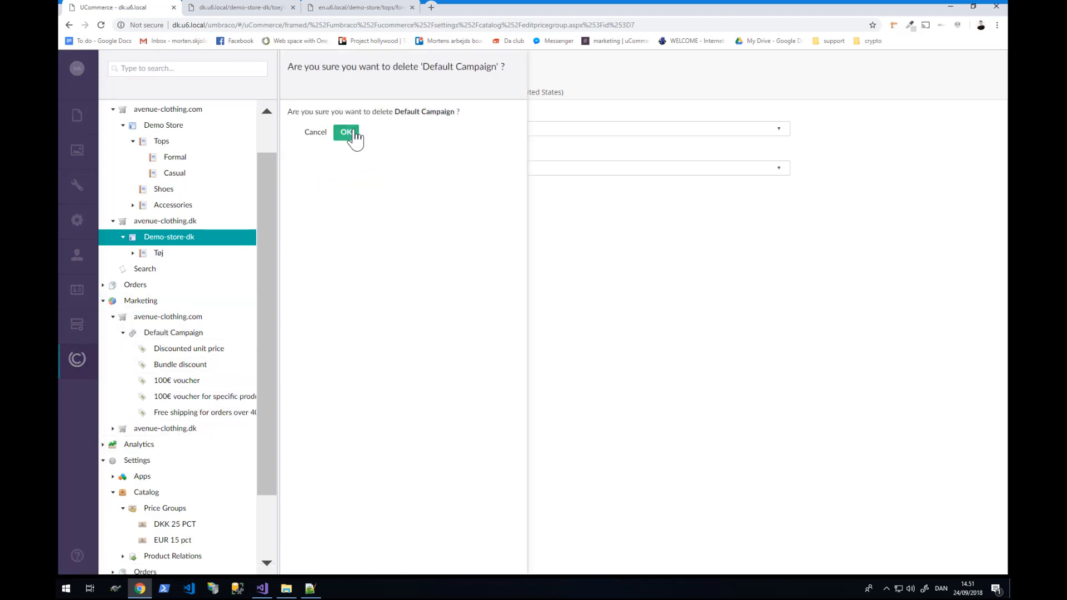
click(350, 135)
right_click(150, 332)
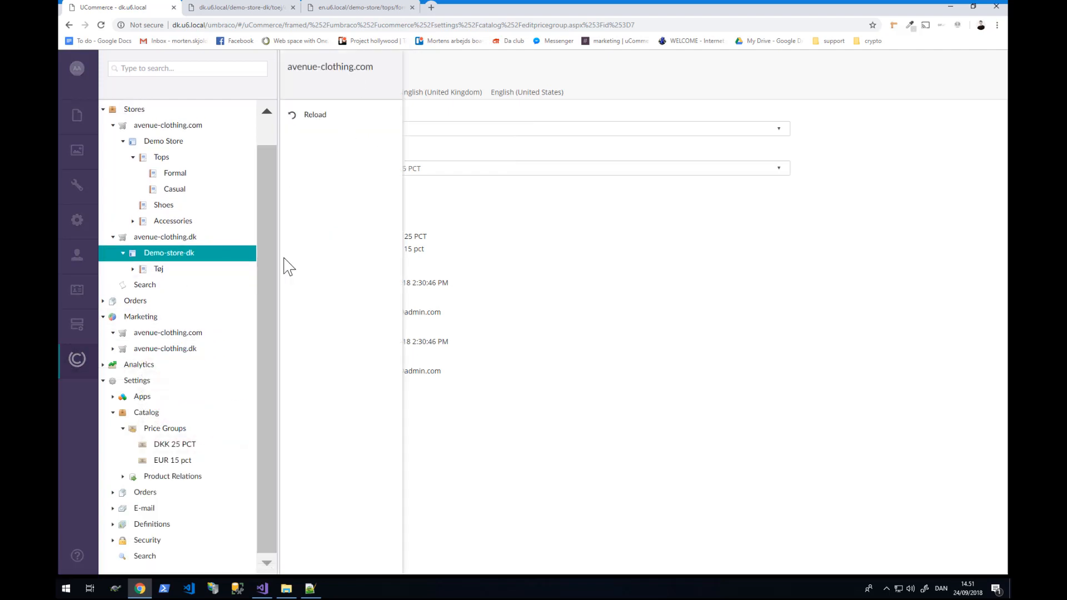
right_click(135, 320)
- Create a campaign named 'avenue-clothing.dk' from the suggested name
click(324, 118)
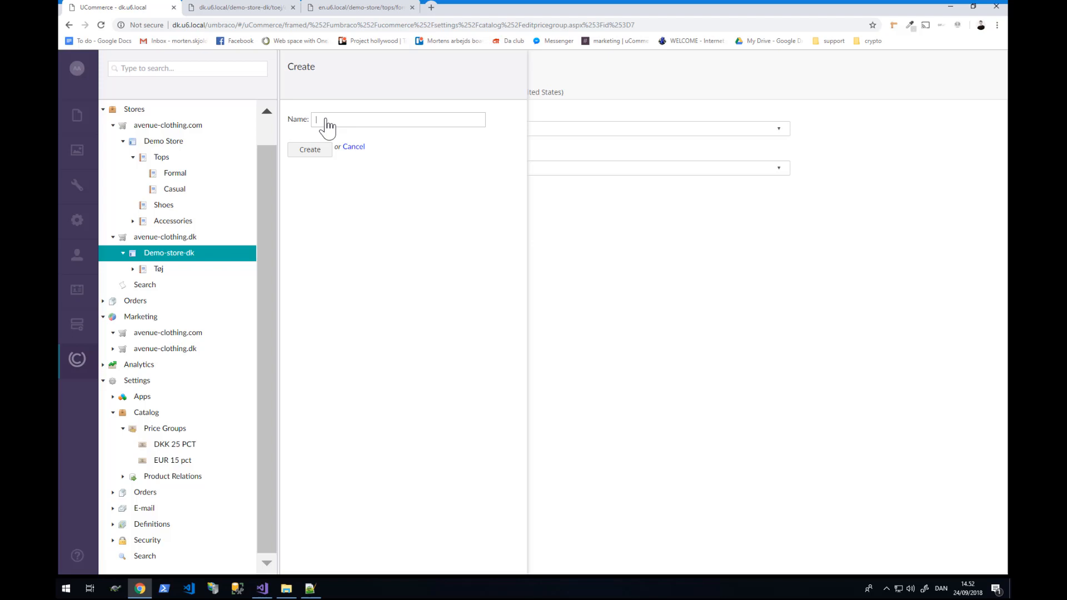
text(avenu)
key(Down)
key(Return)
key(Return)
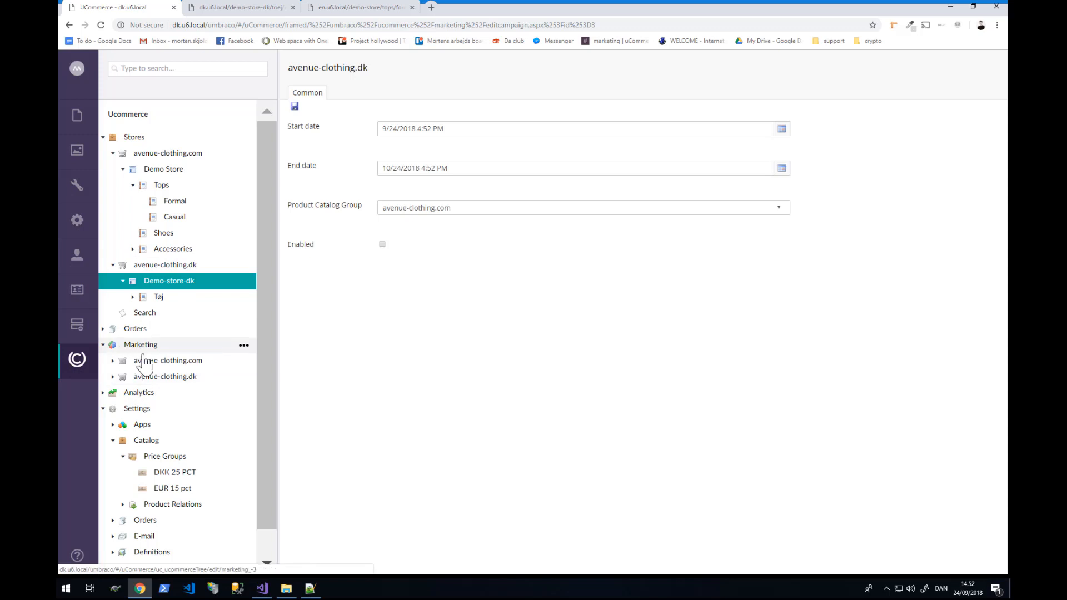
- Create a '10% off' campaign item under the avenue-clothing.dk campaign in Marketing
right_click(160, 350)
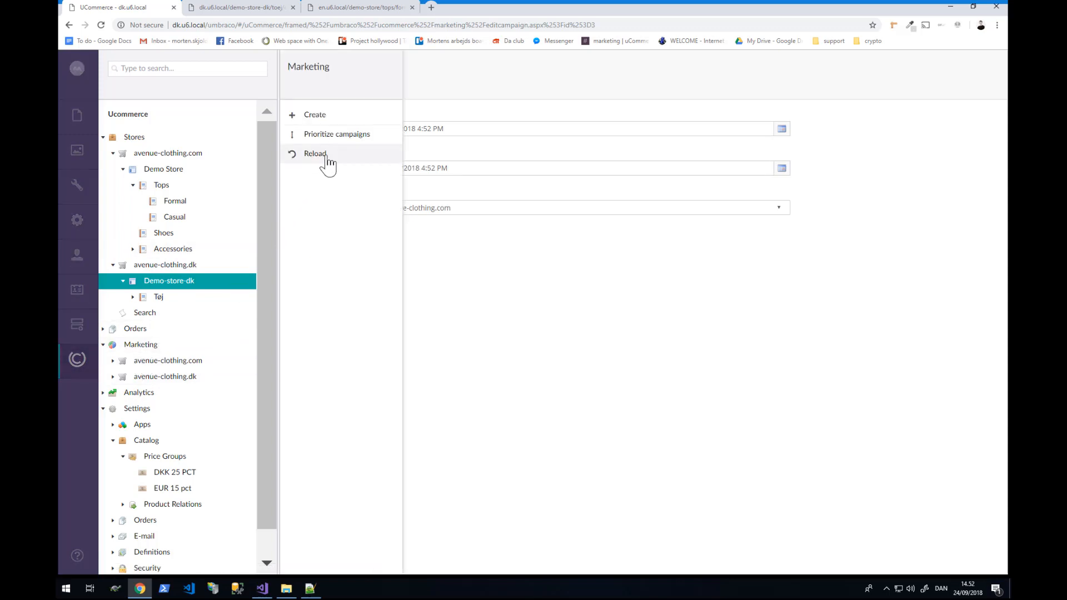
click(113, 377)
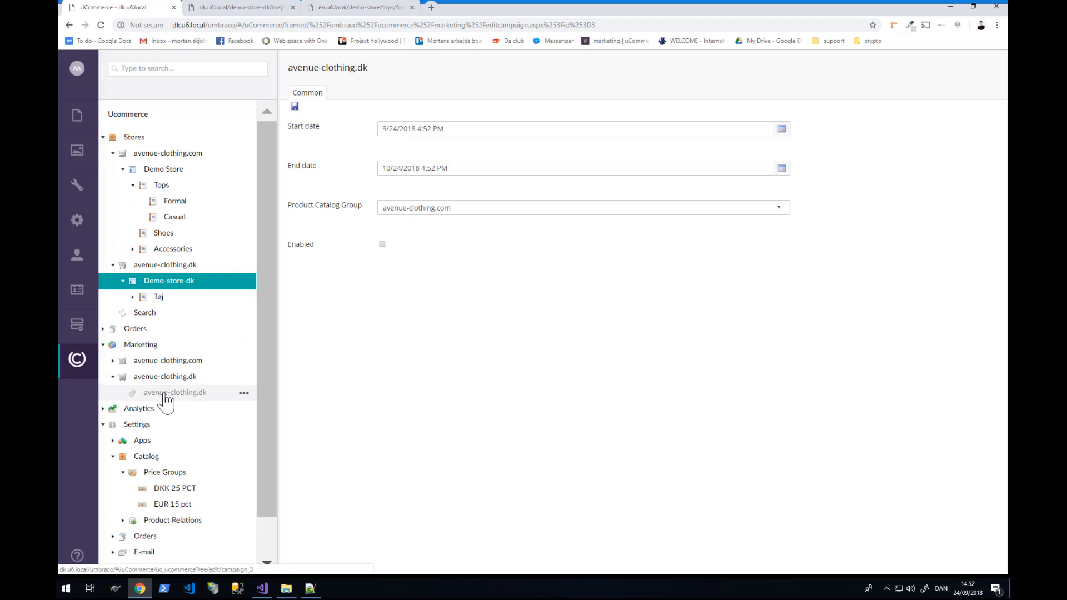
right_click(169, 398)
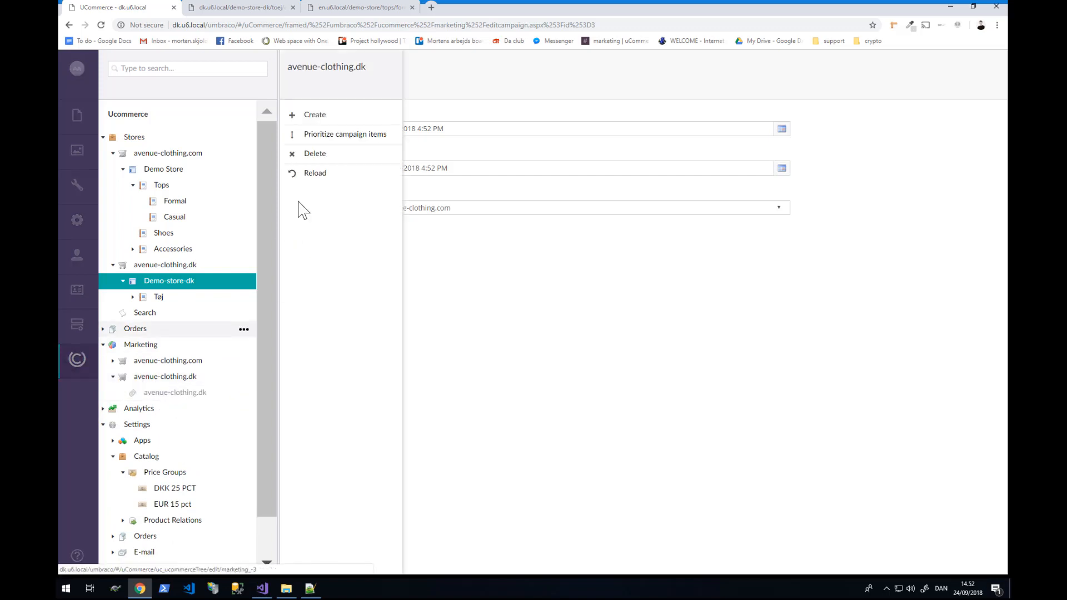
click(327, 116)
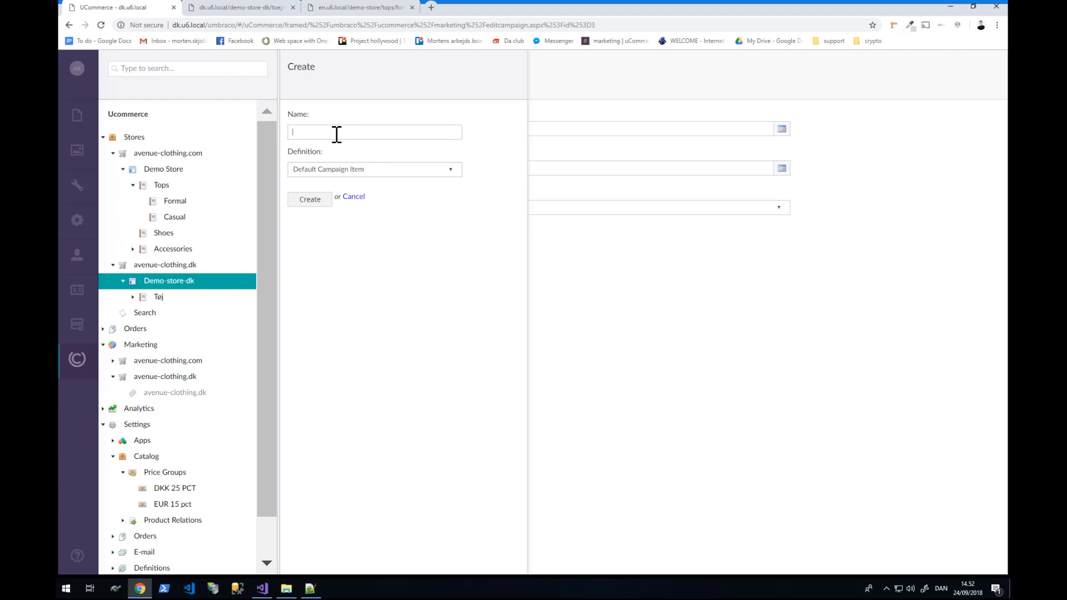
text(10&)
key(BackSpace)
text(% ooff)
key(Return)
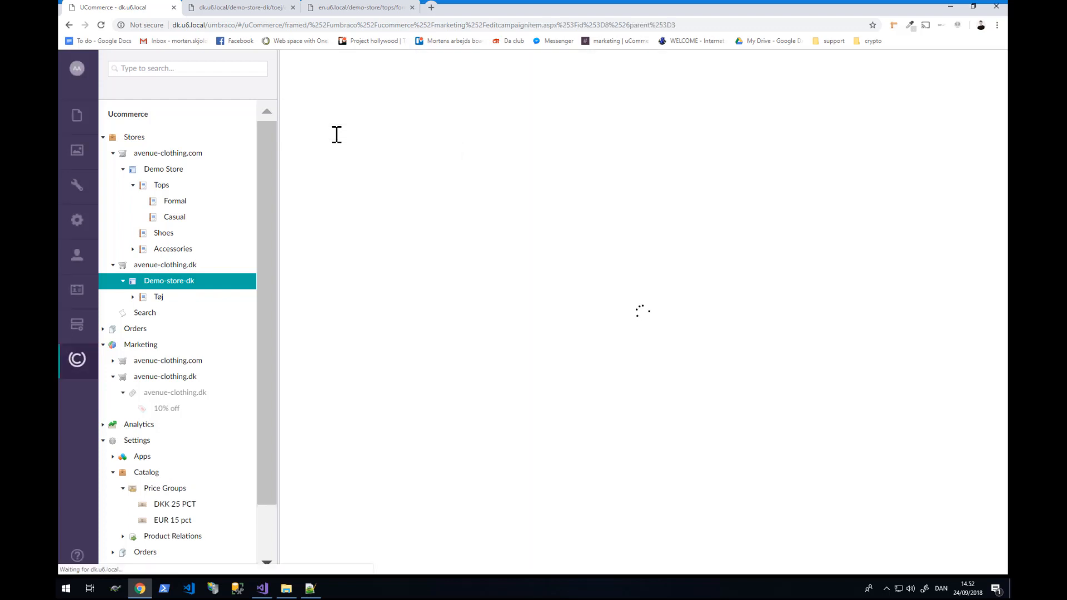
click(184, 397)
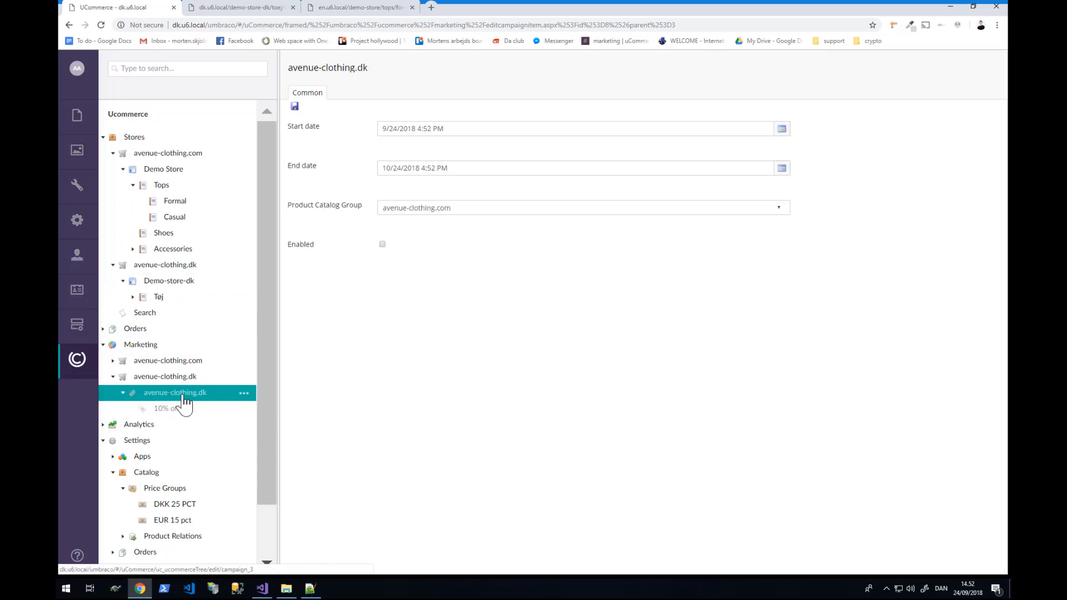
- Enable the avenue-clothing.dk campaign from 9/1/2018 to 10/31/2018 and save it
click(382, 245)
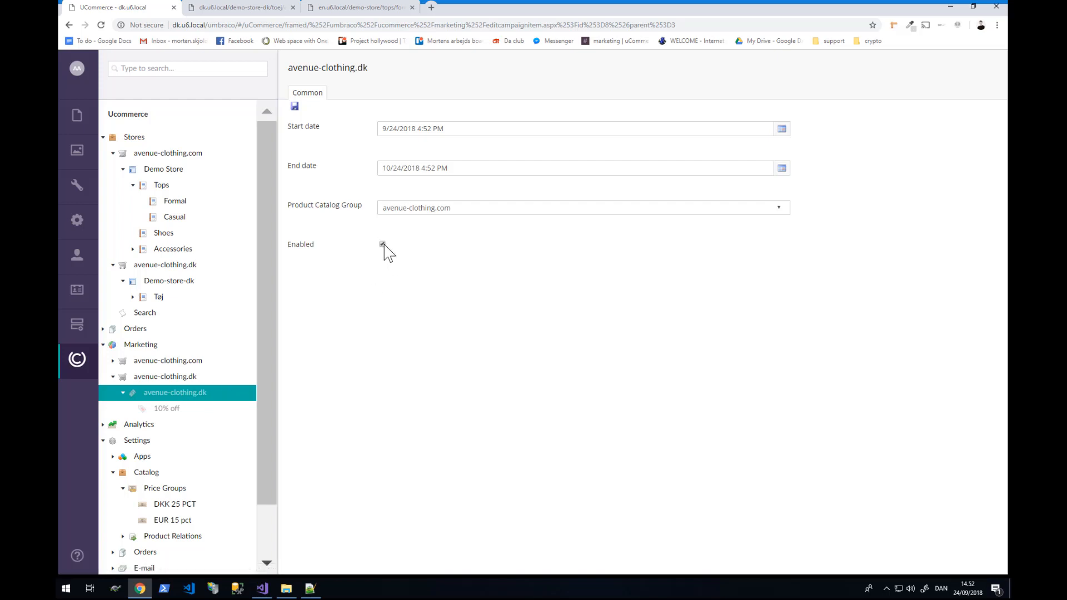
click(428, 129)
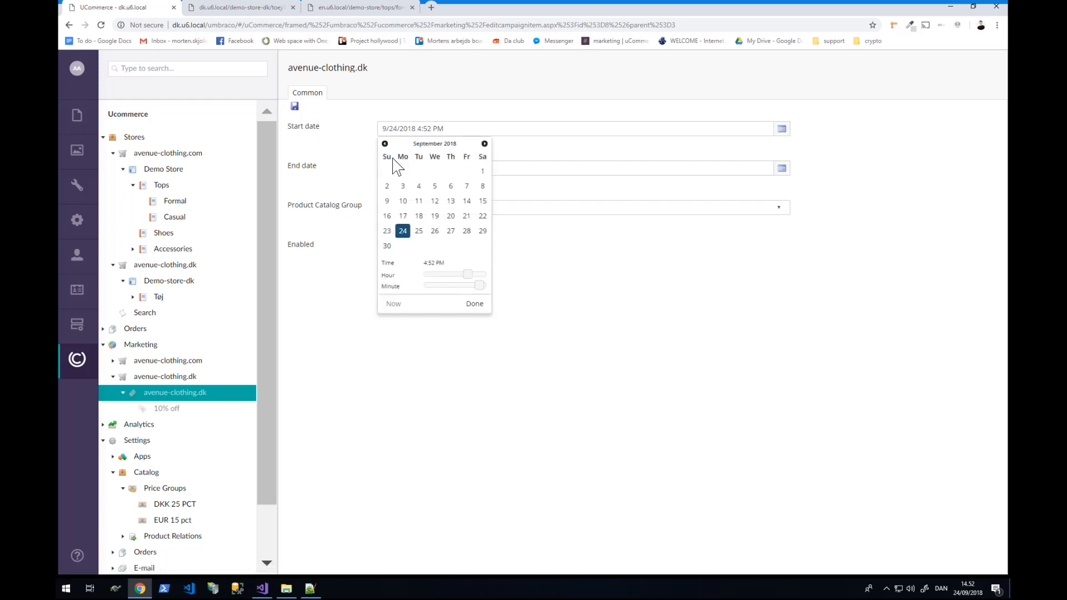
click(482, 170)
click(422, 167)
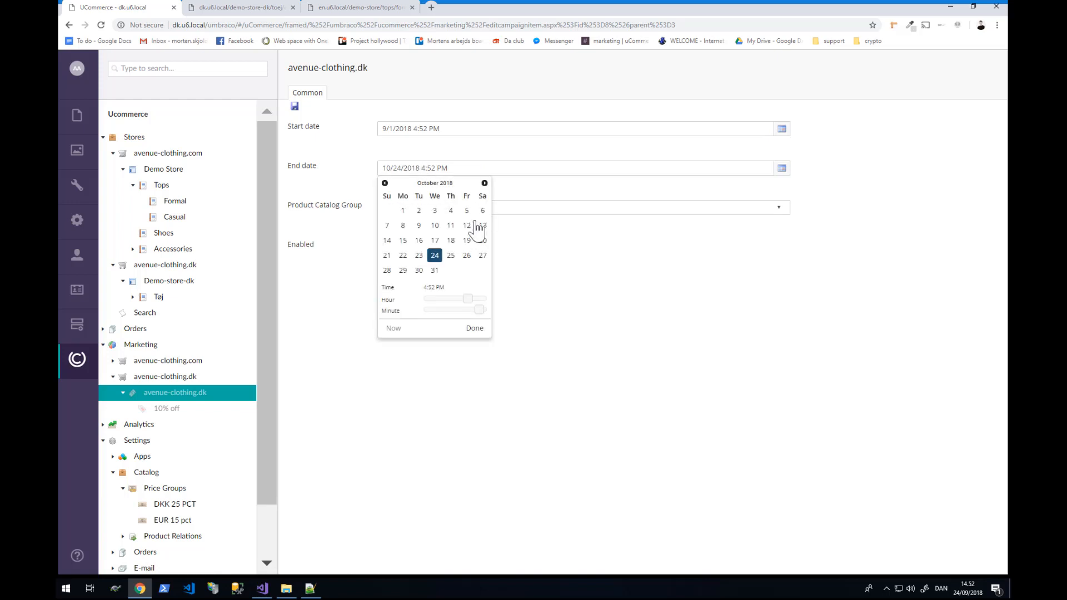
click(434, 270)
click(349, 257)
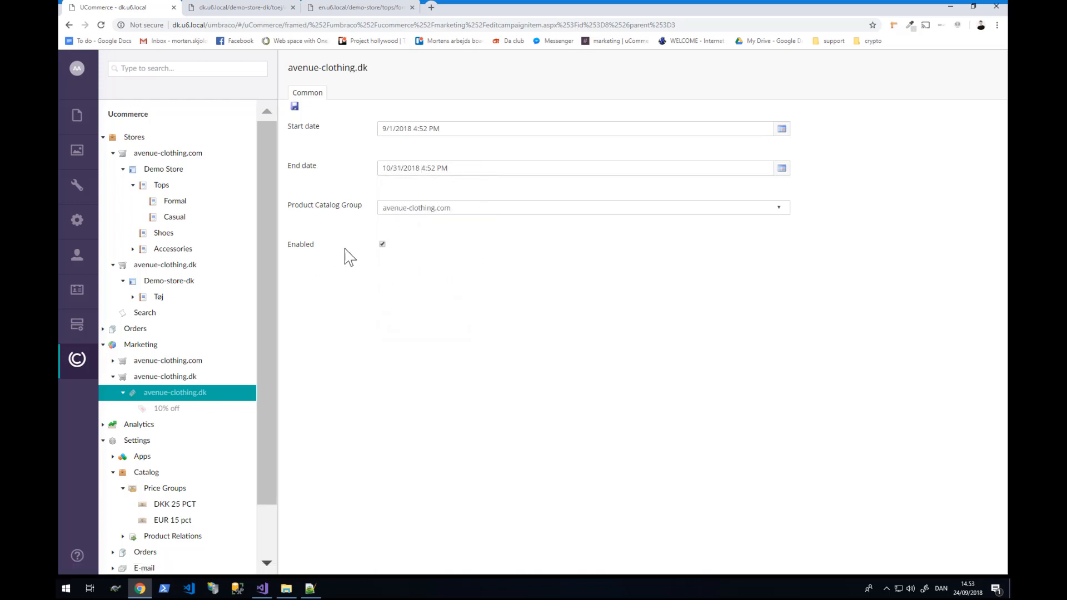
click(295, 106)
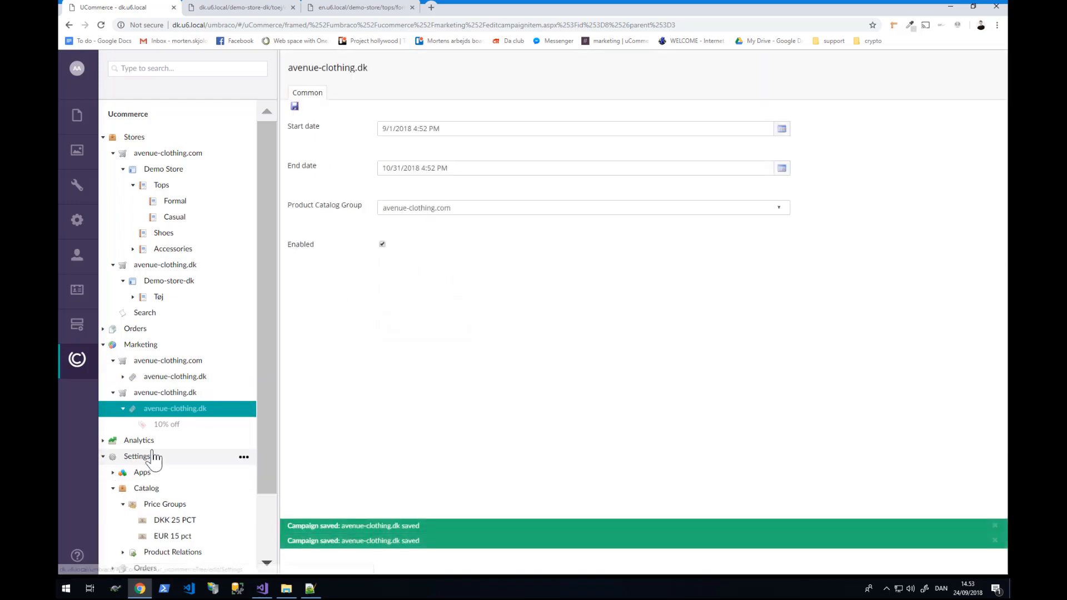
click(173, 426)
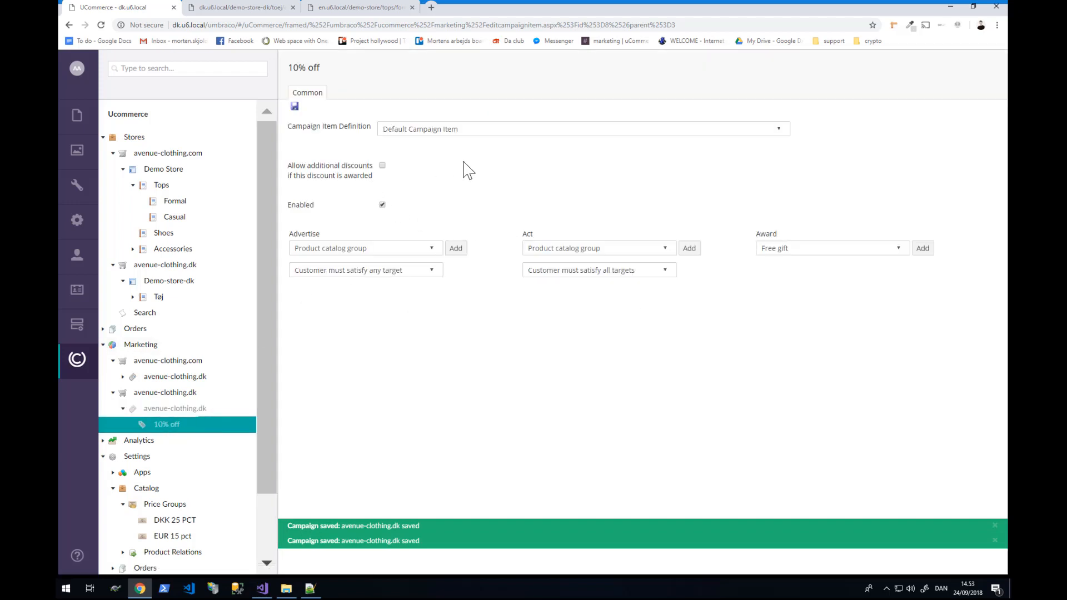
- Add a Product catalog group act targeting the avenue-clothing.dk store to the 10% off item
click(566, 250)
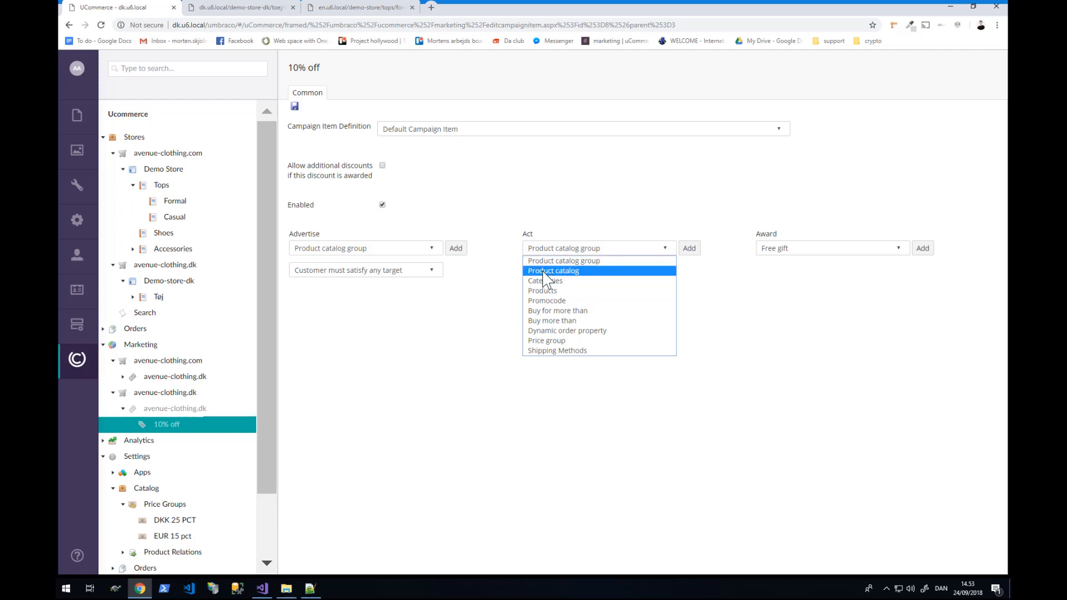
click(556, 260)
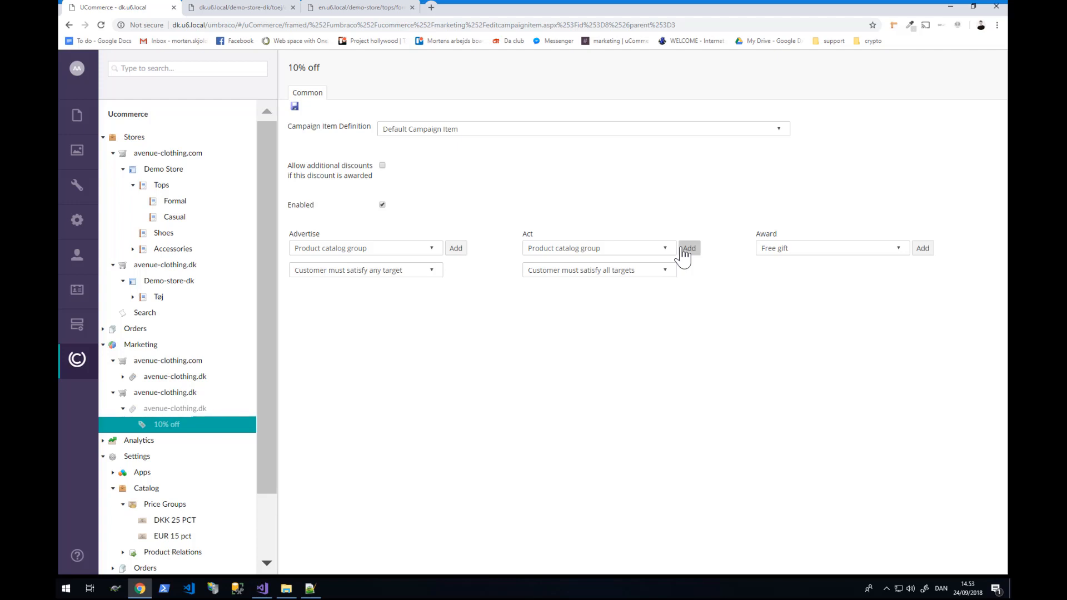
click(682, 249)
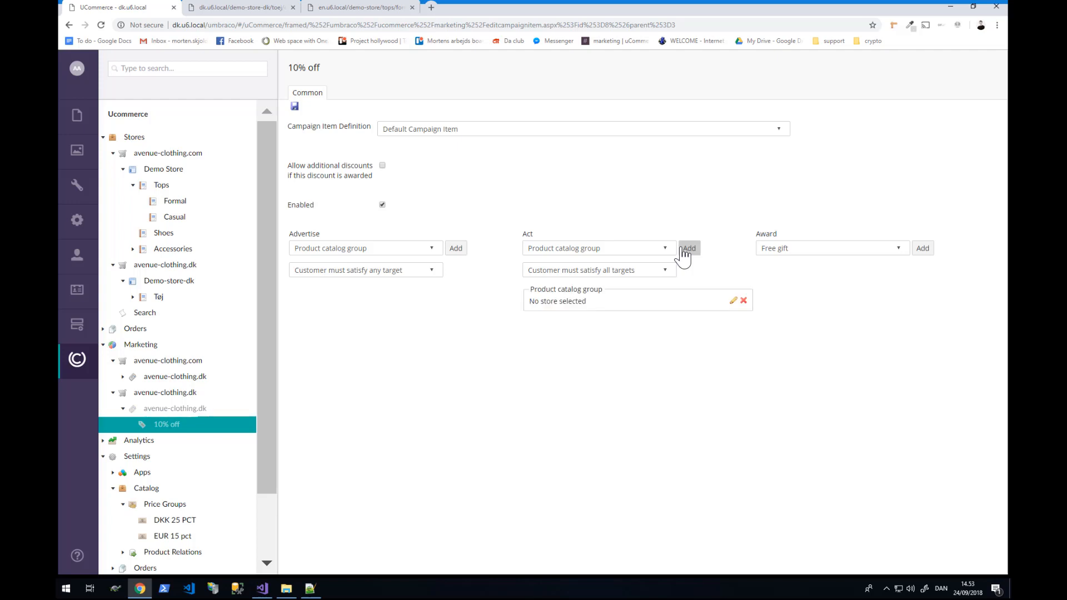
click(732, 301)
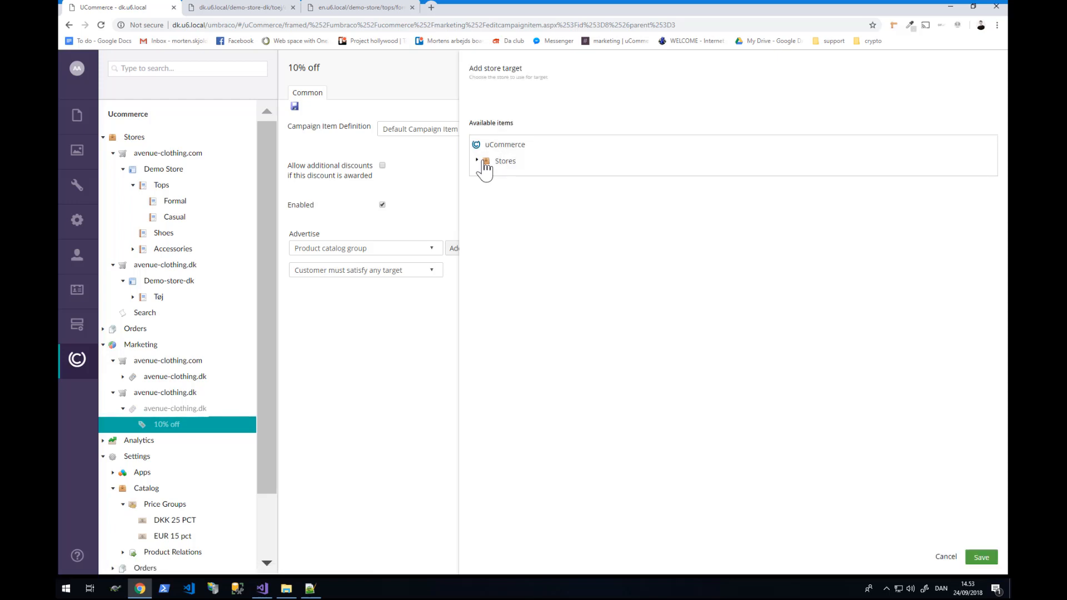
click(484, 162)
click(538, 194)
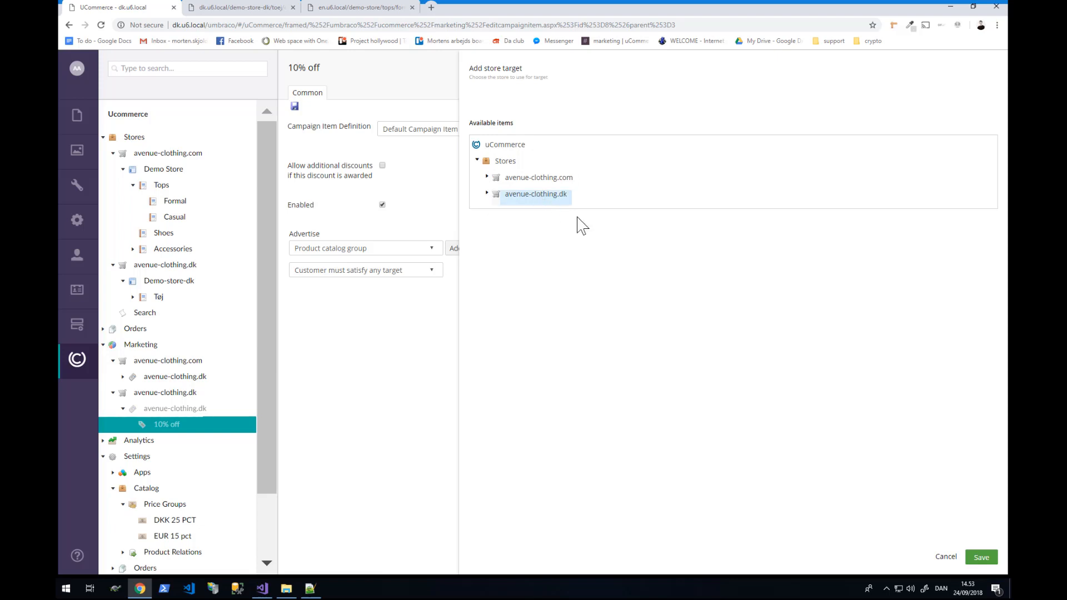
click(980, 557)
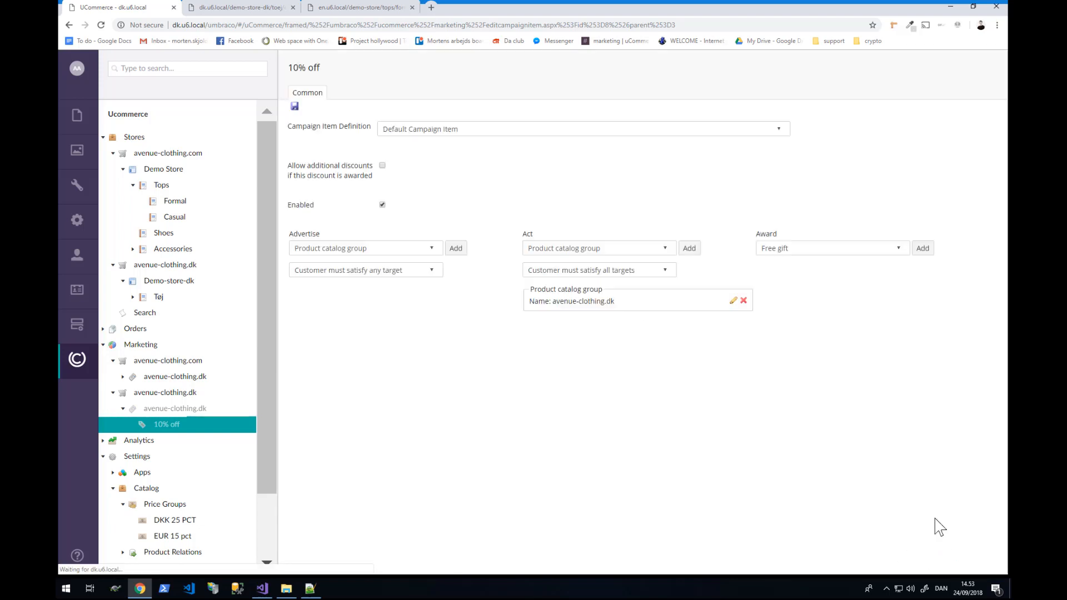
- Add a Percentage off order award of 10.00% to the 10% off item and save it
click(871, 252)
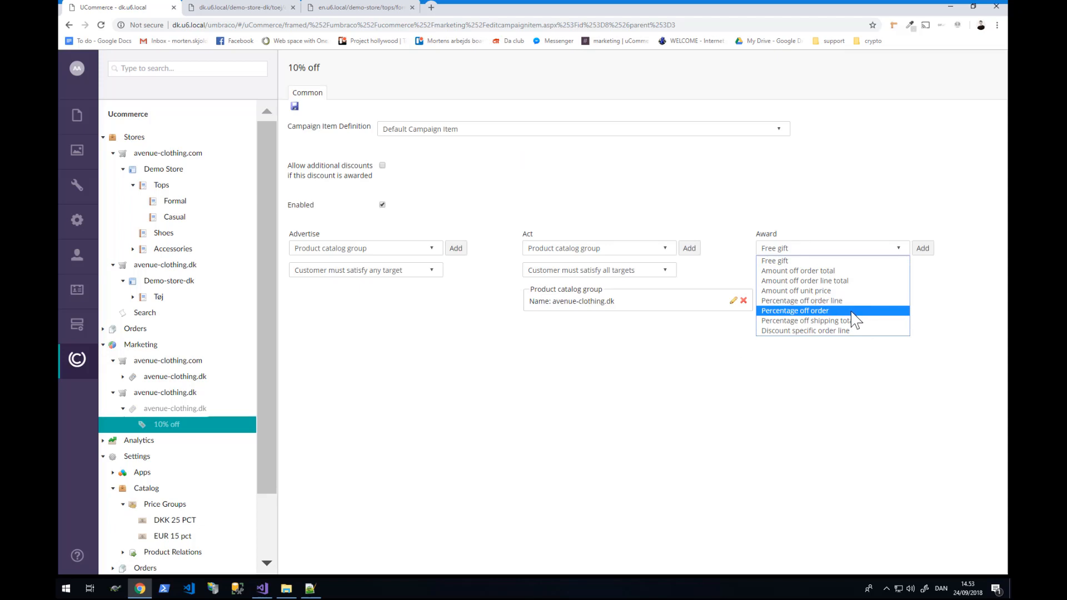
click(852, 311)
click(922, 255)
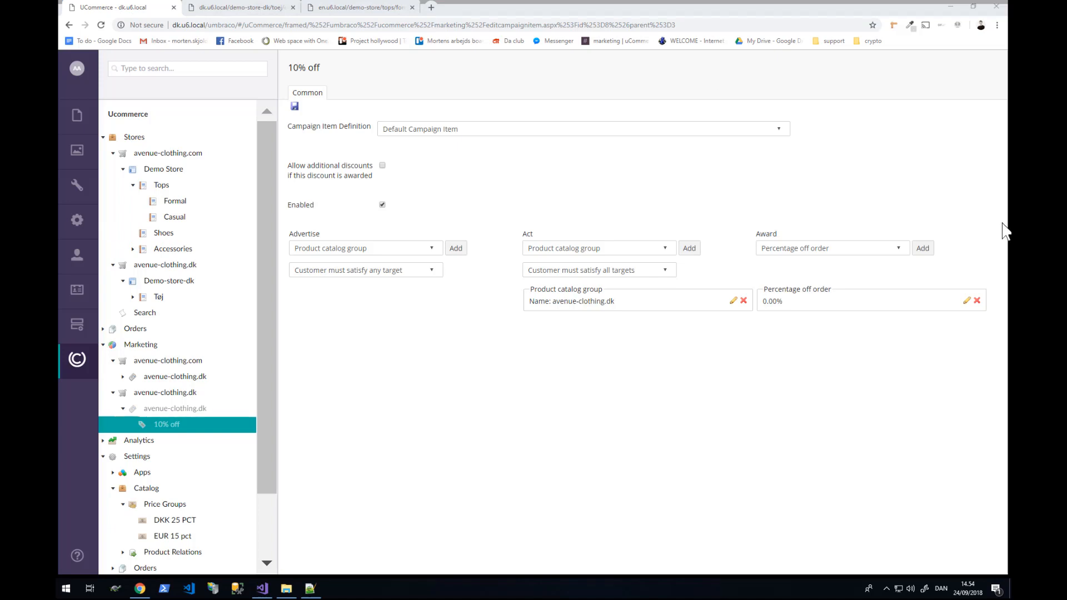
click(966, 304)
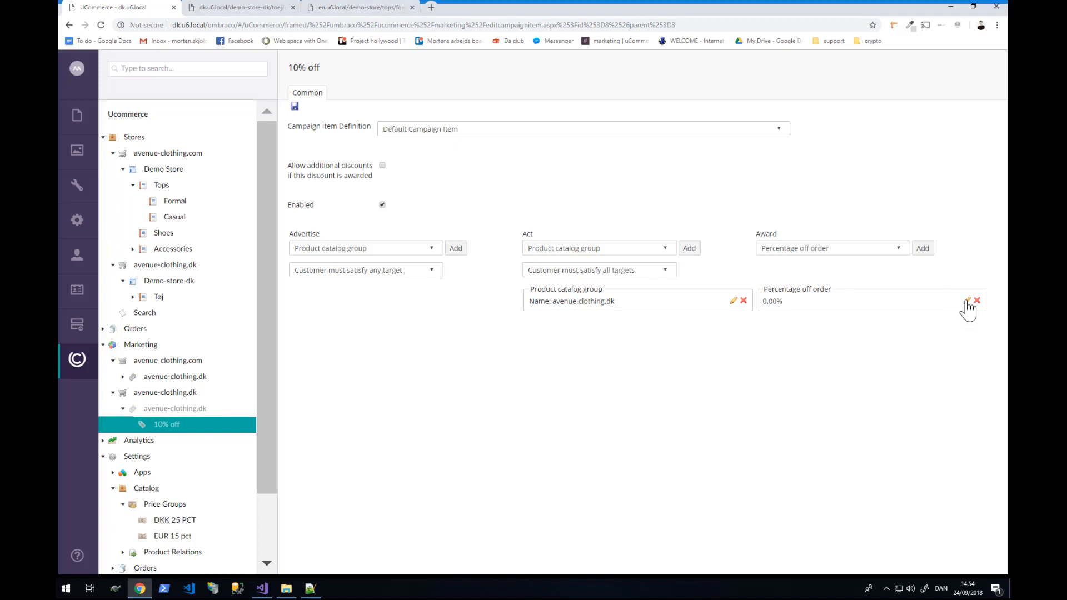
click(769, 303)
text(10.00)
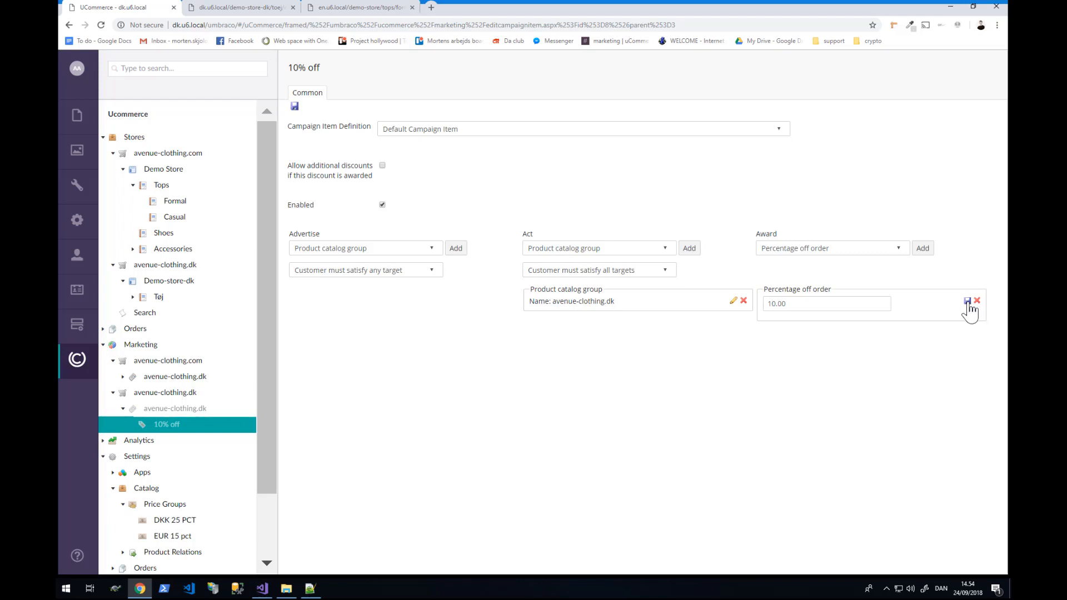
click(966, 301)
click(295, 106)
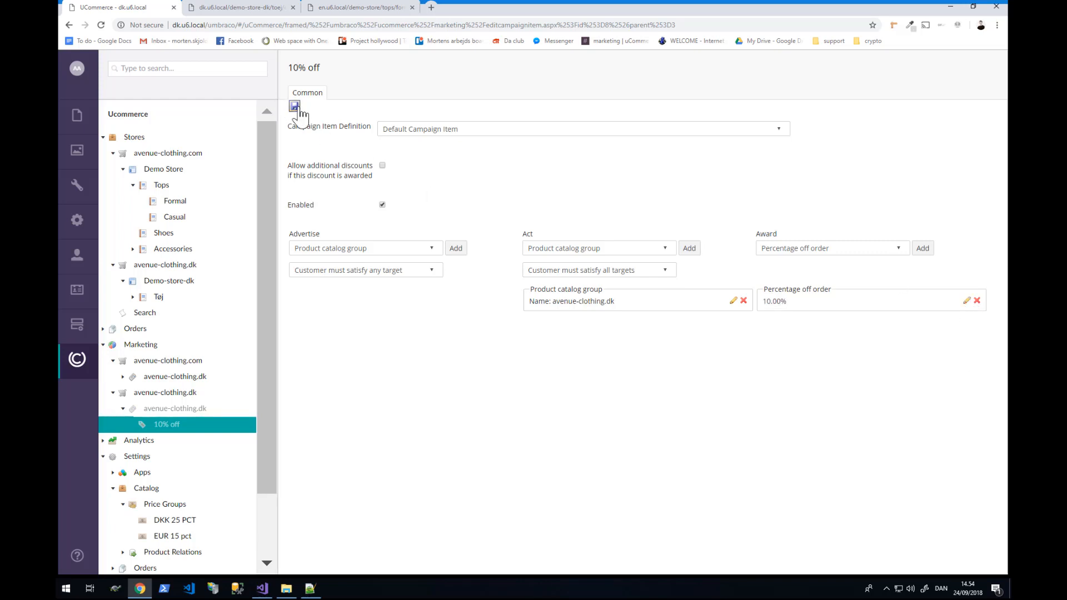
click(239, 7)
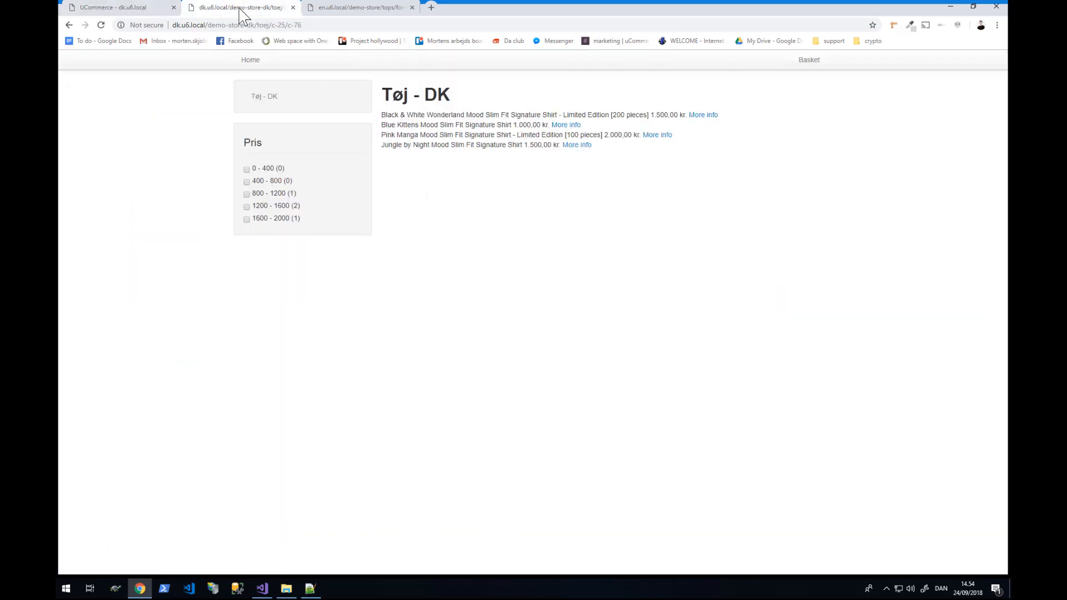
- Reload the Formal in US storefront page
click(280, 25)
key(Return)
click(345, 8)
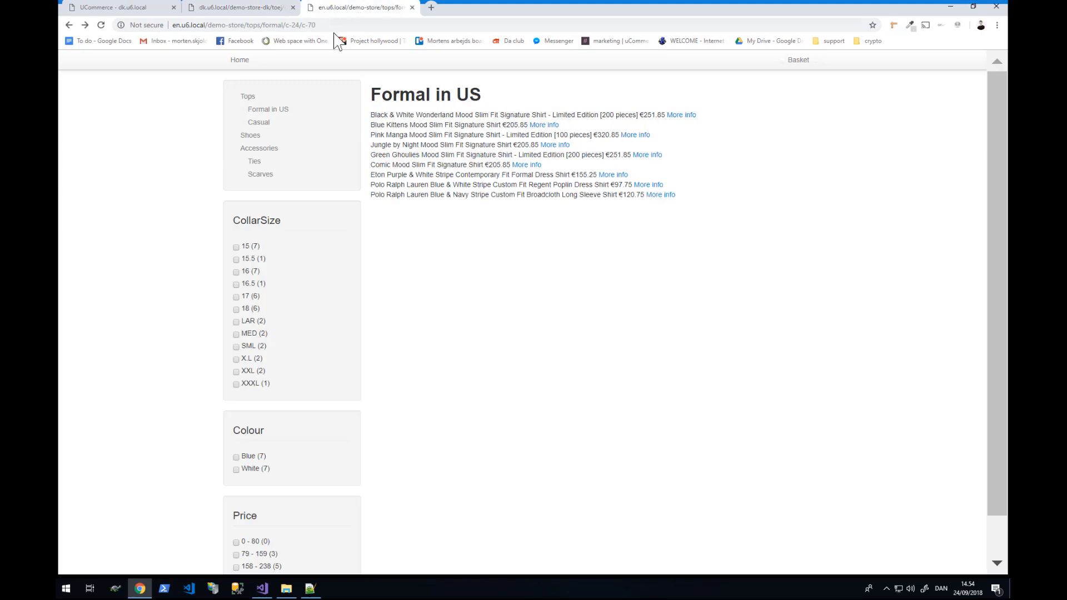
click(334, 25)
key(Return)
click(334, 26)
key(Return)
- Reload Tøj - DK to show the 10% cheaper kr. prices, then return to Formal in US
key(ctrl+shift+Tab)
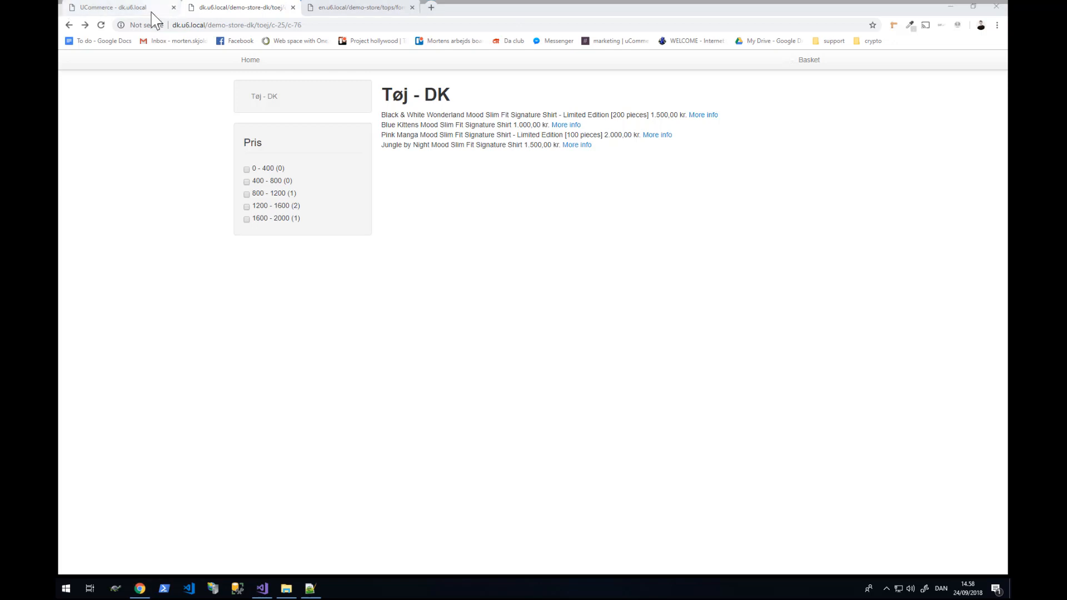
click(205, 25)
key(Return)
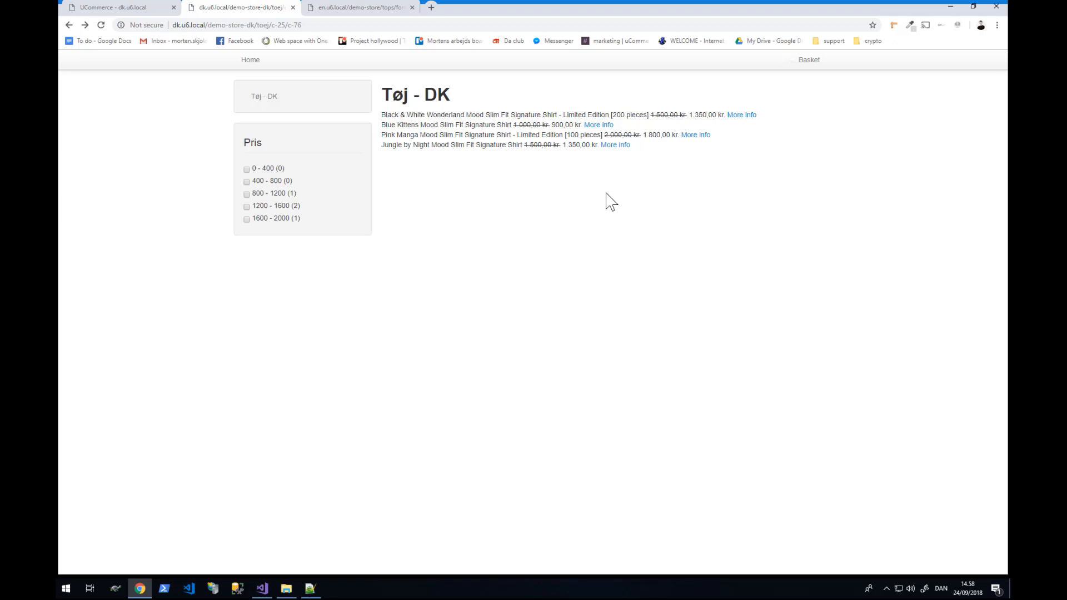
click(389, 9)
click(384, 25)
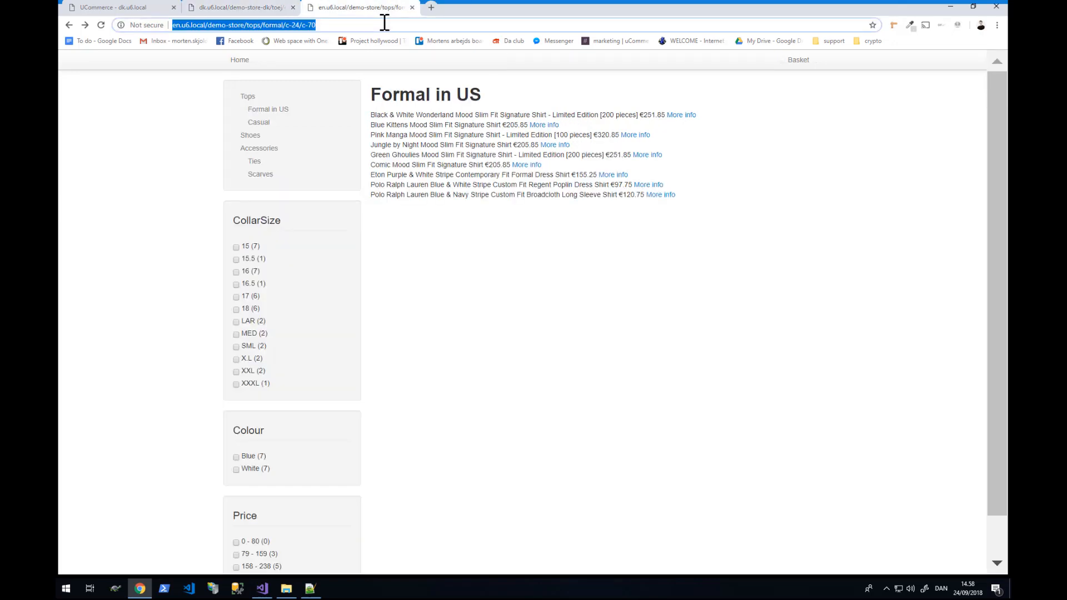
key(Escape)
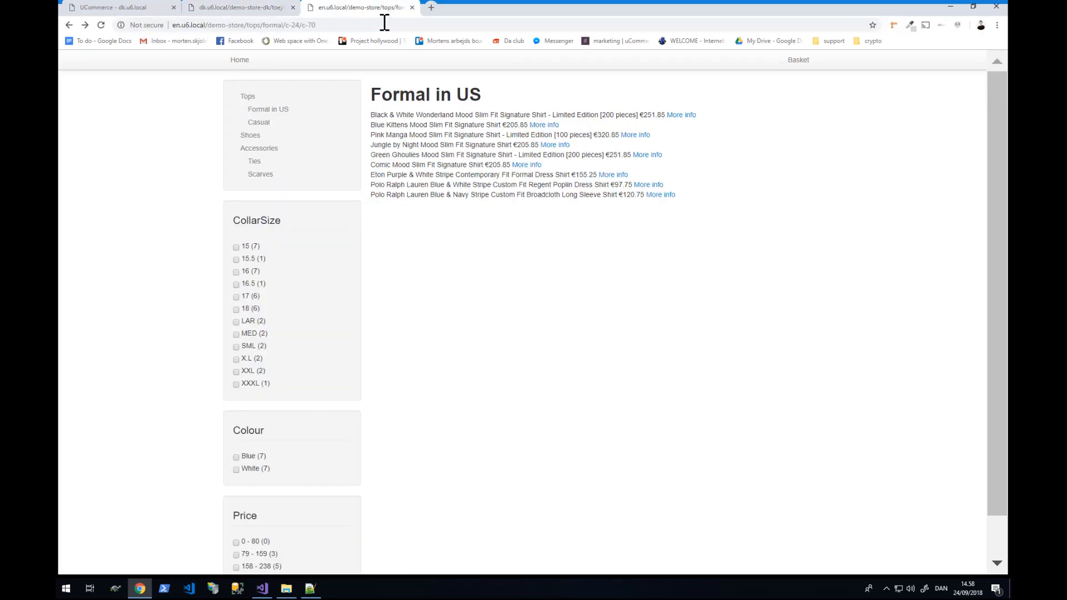